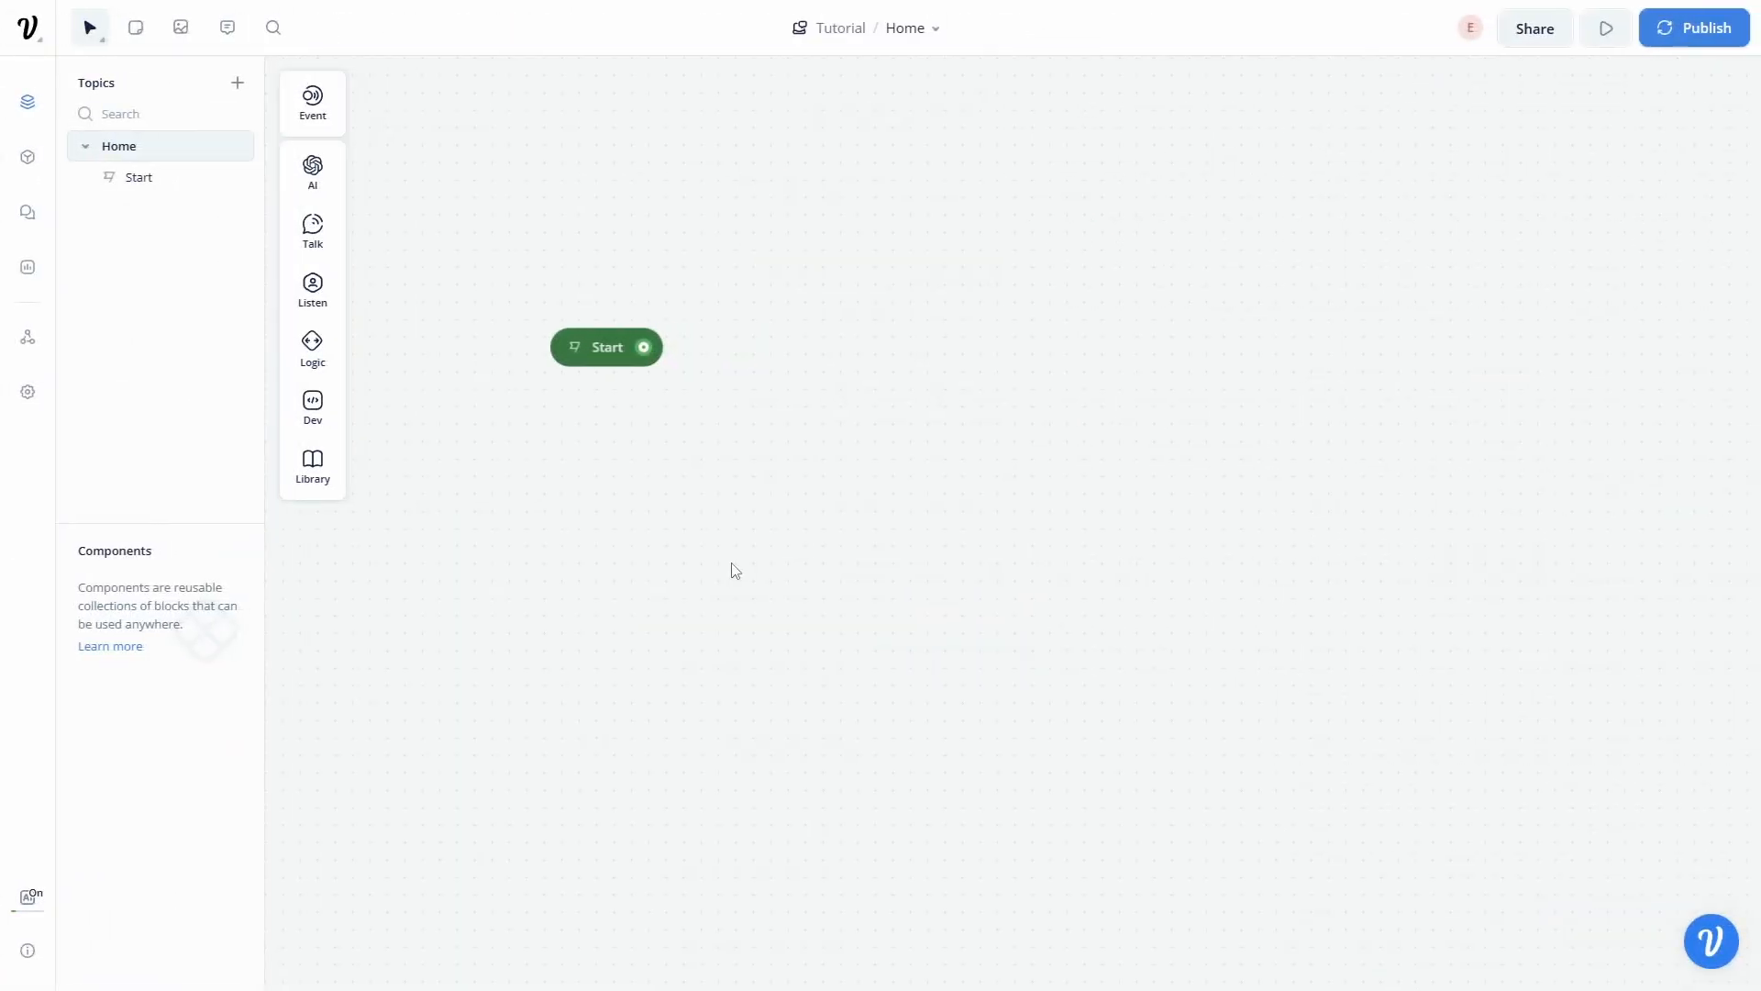
Step: Add a Text block below the Start block with the reply "Welcome"
mouse_move(321, 235)
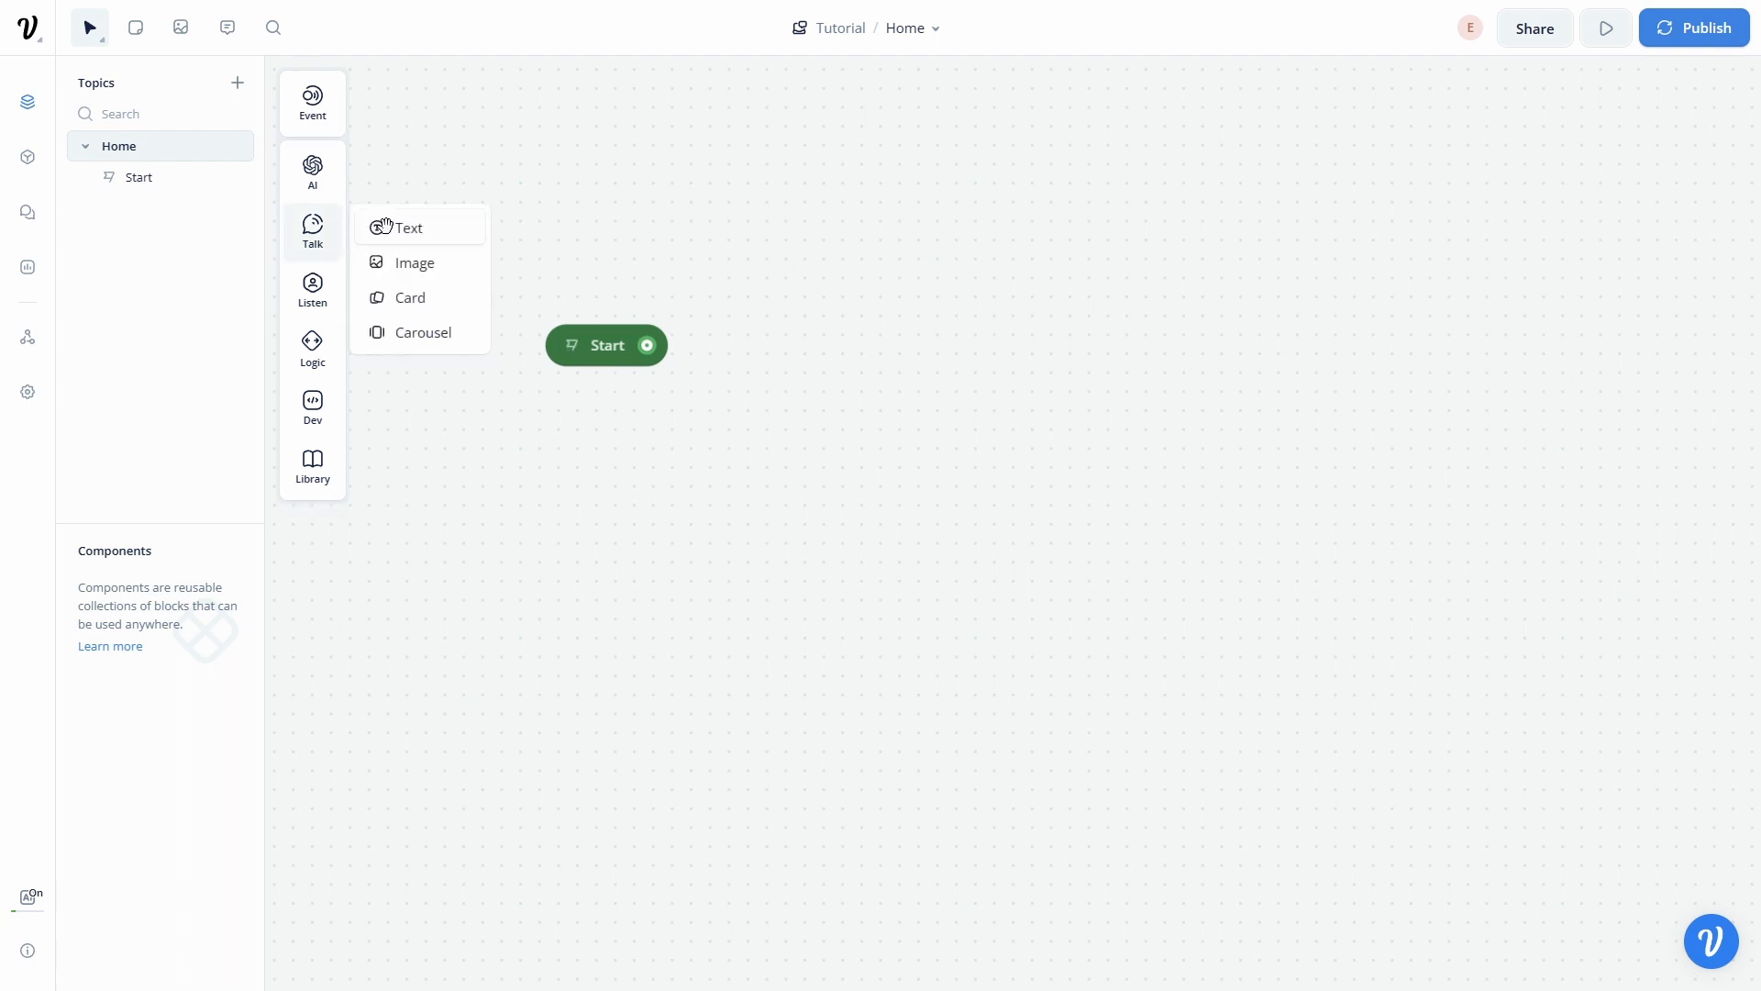
drag(386, 226, 688, 421)
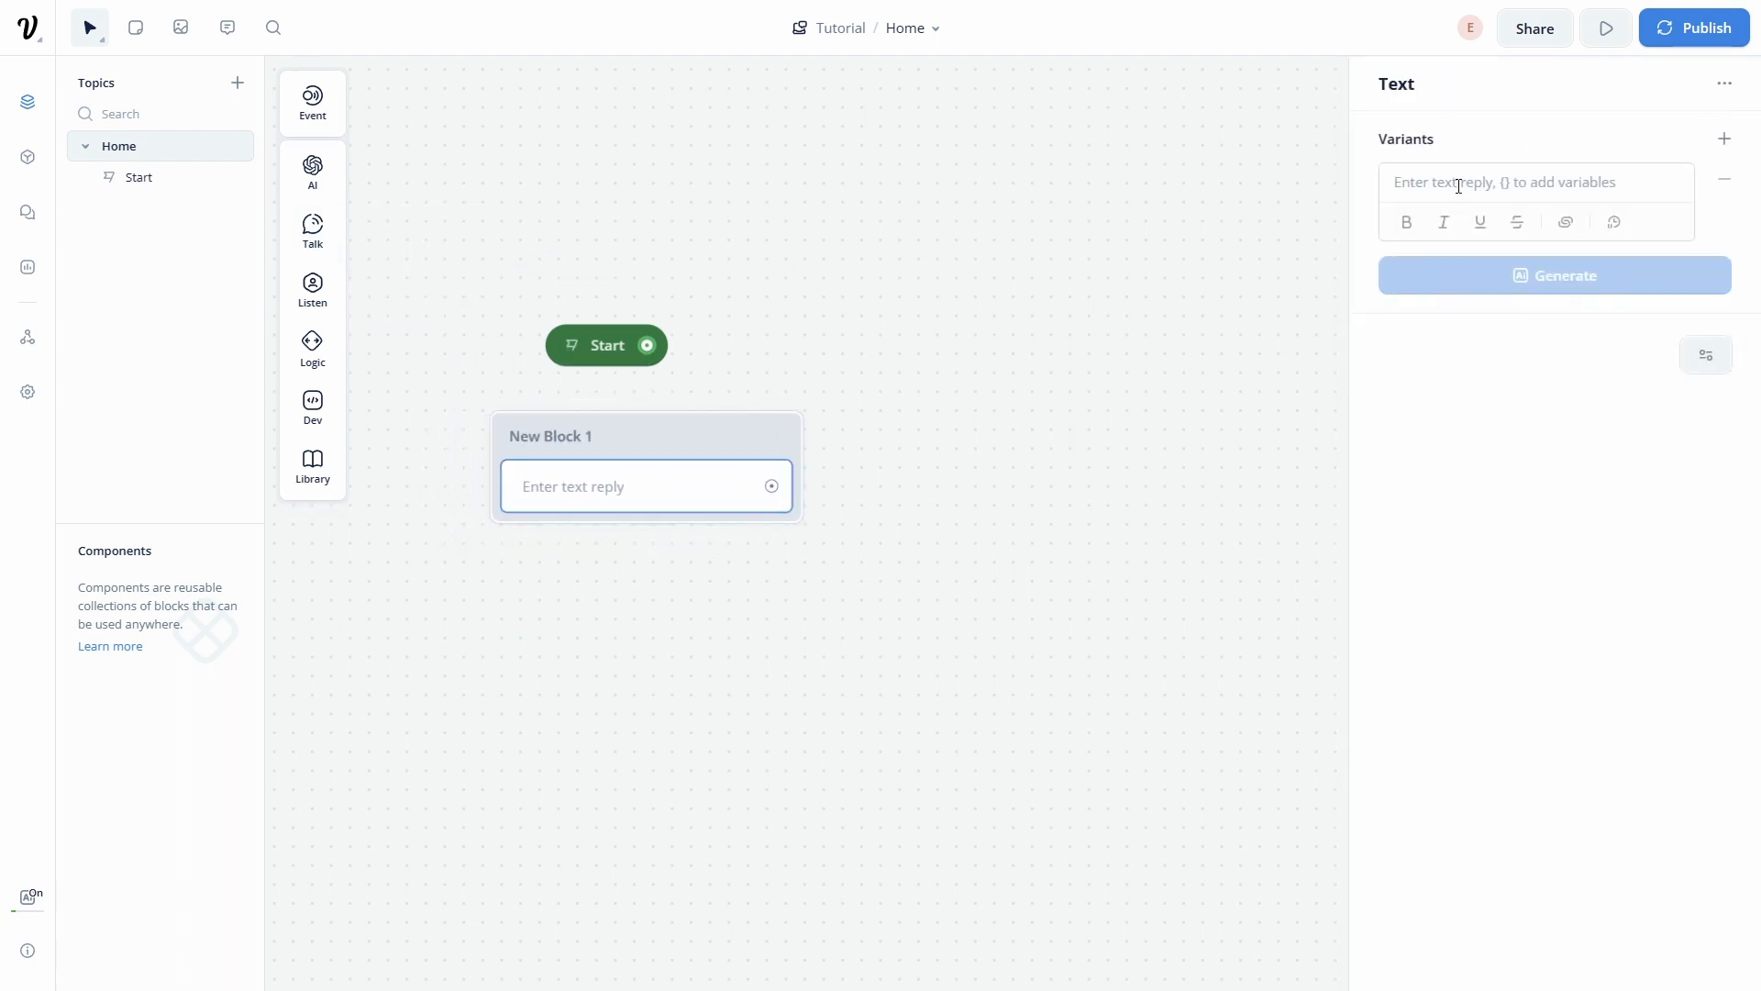
click(1458, 187)
text(Welcome)
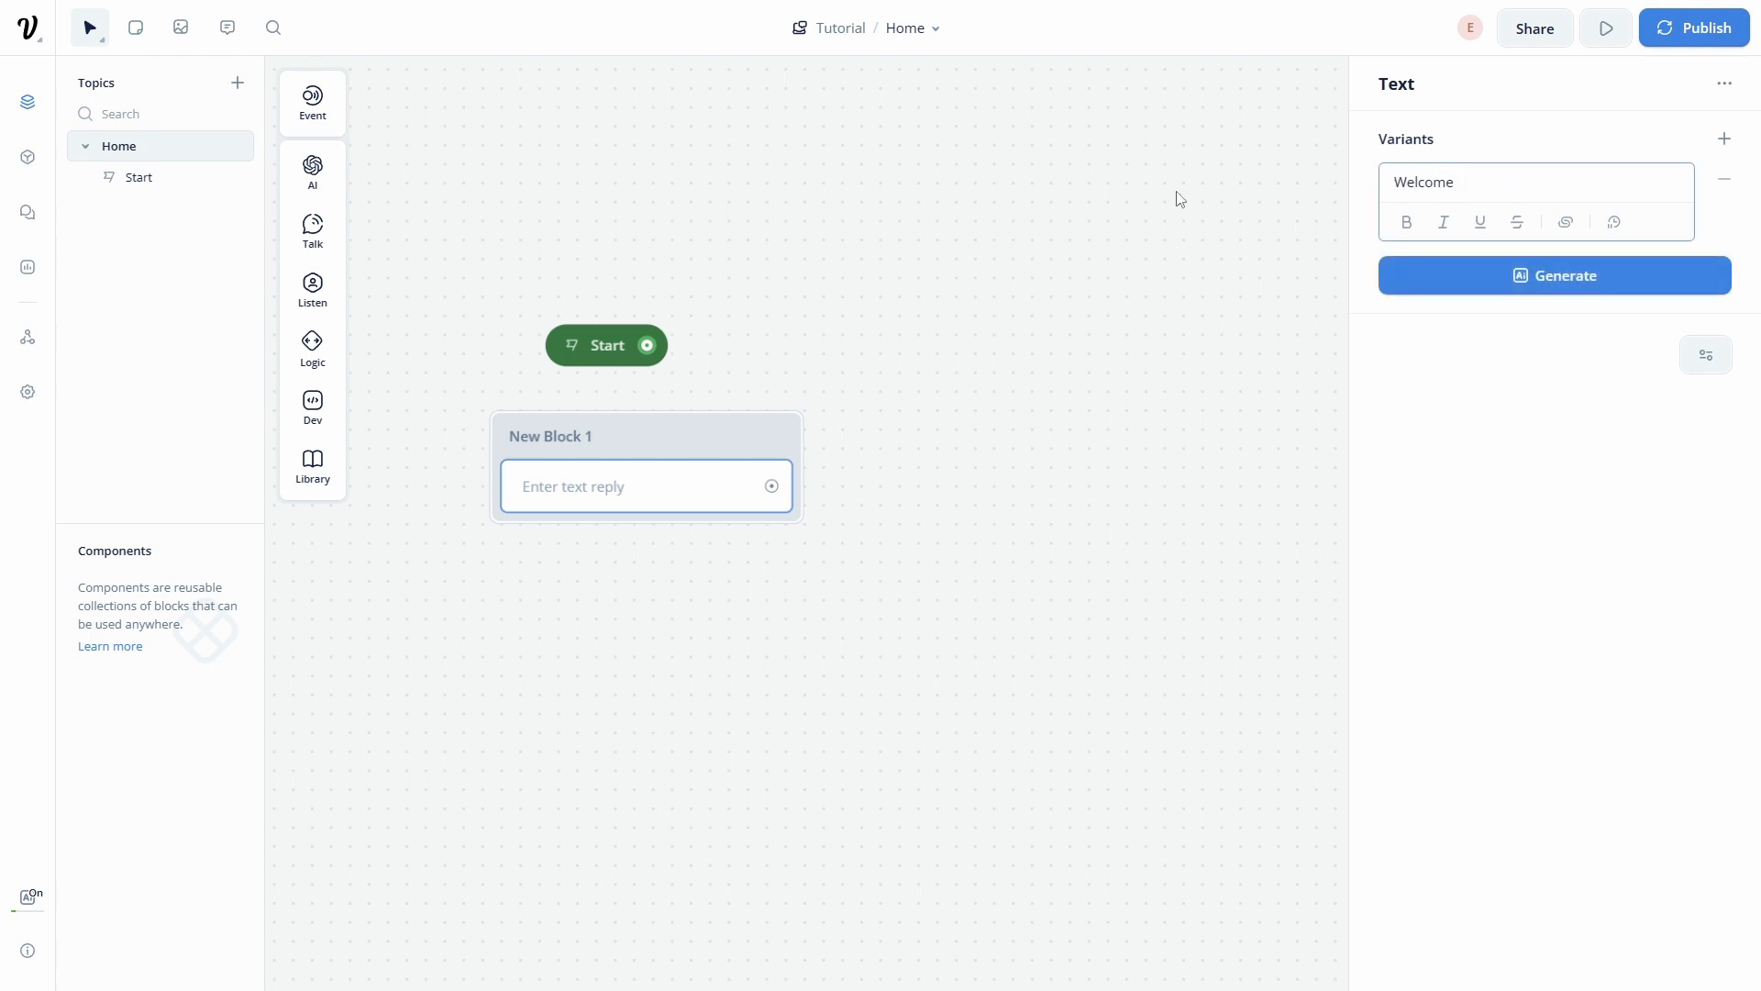
Step: Add a second text reply under "Welcome" reading "What would you like to order today?" and shift the block slightly lower on the canvas
mouse_move(314, 232)
drag(431, 229, 663, 519)
click(1463, 181)
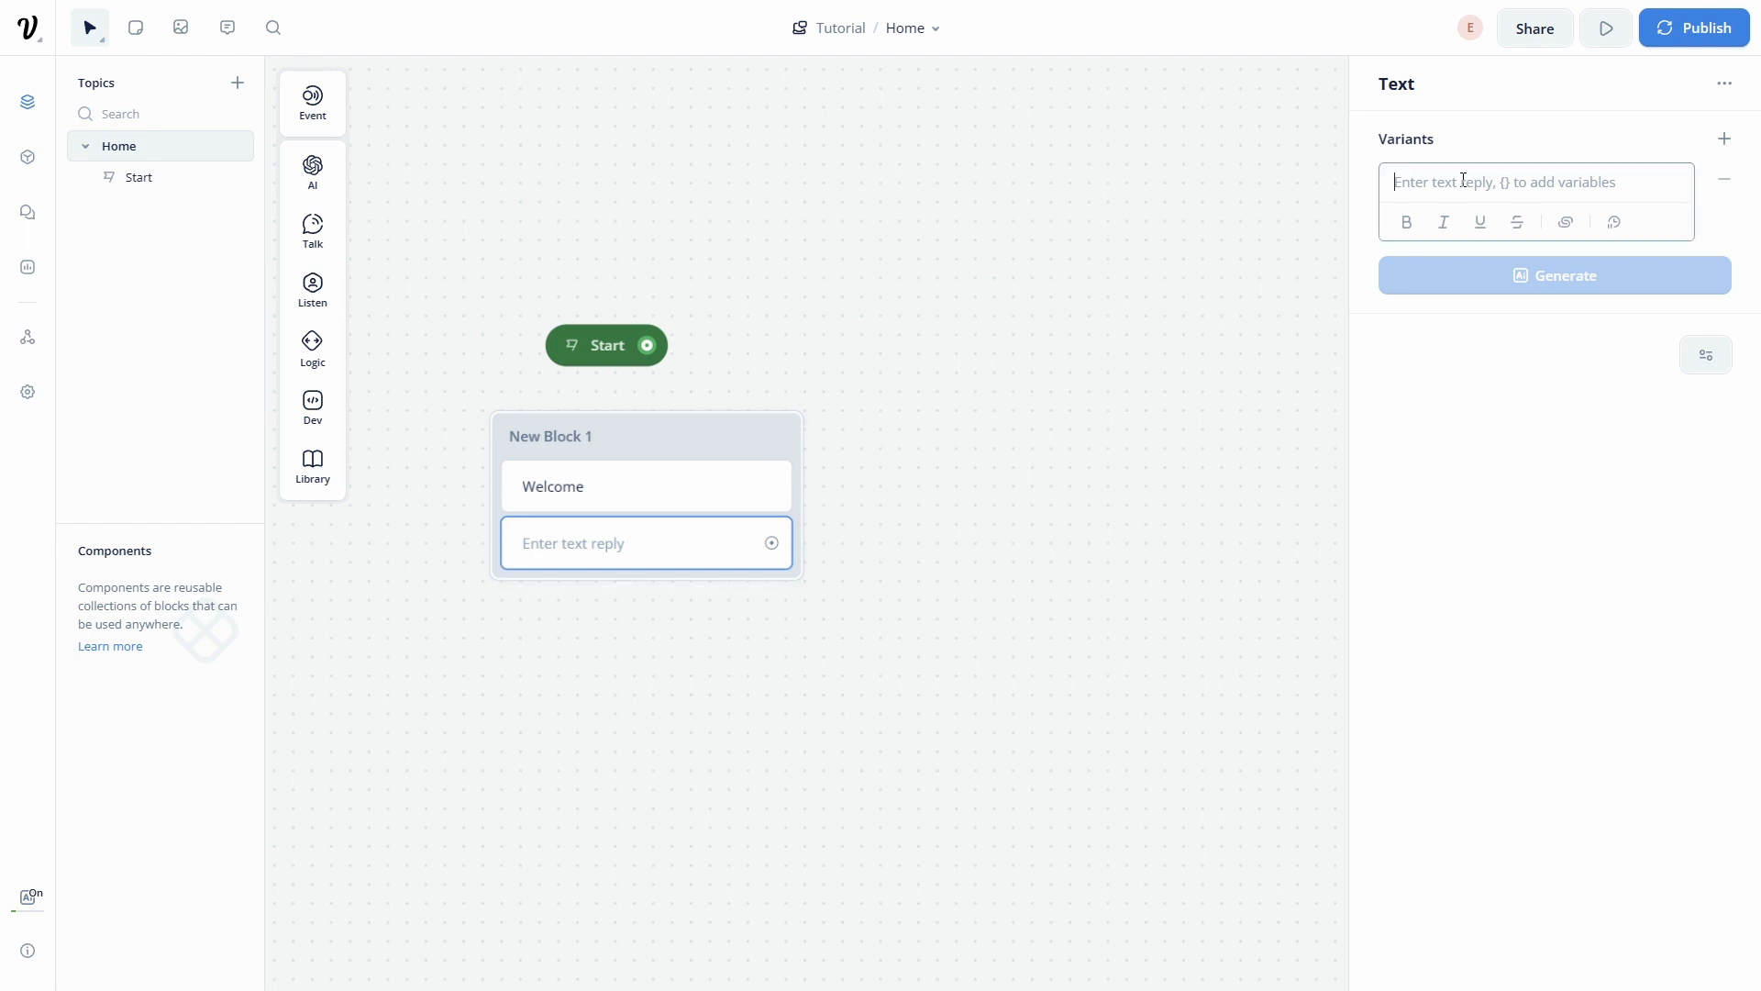
text(What would)
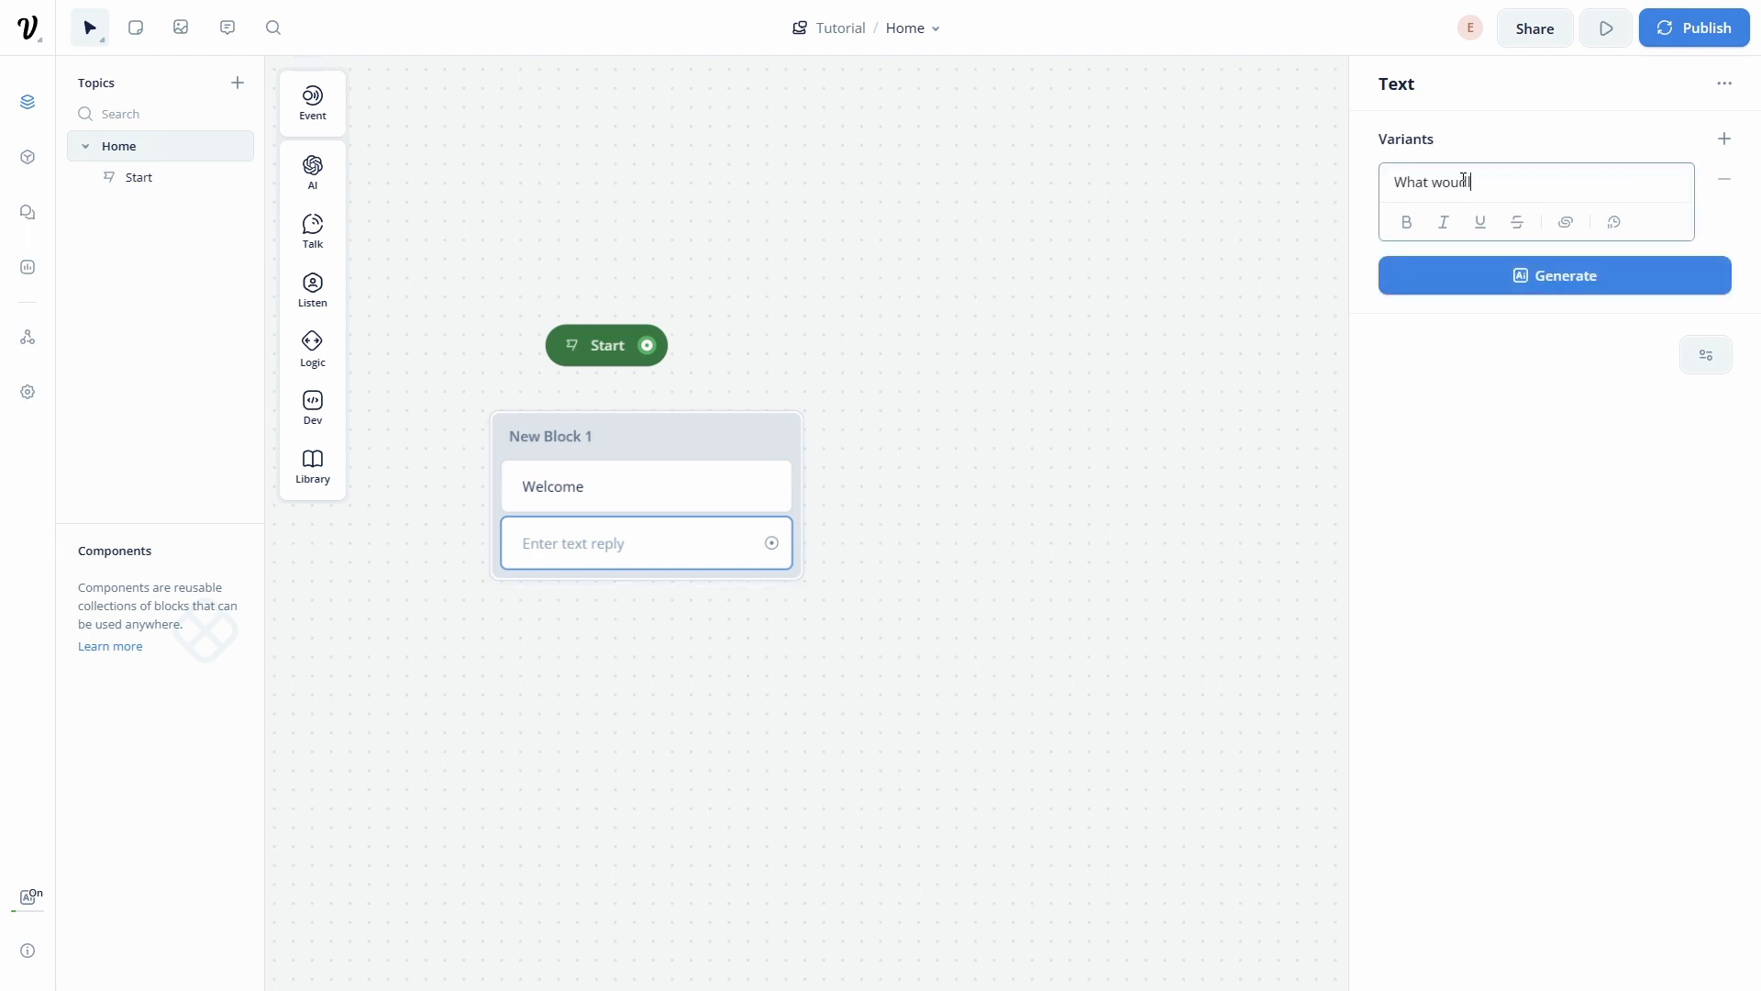
text( you like to order today?)
drag(699, 441, 717, 460)
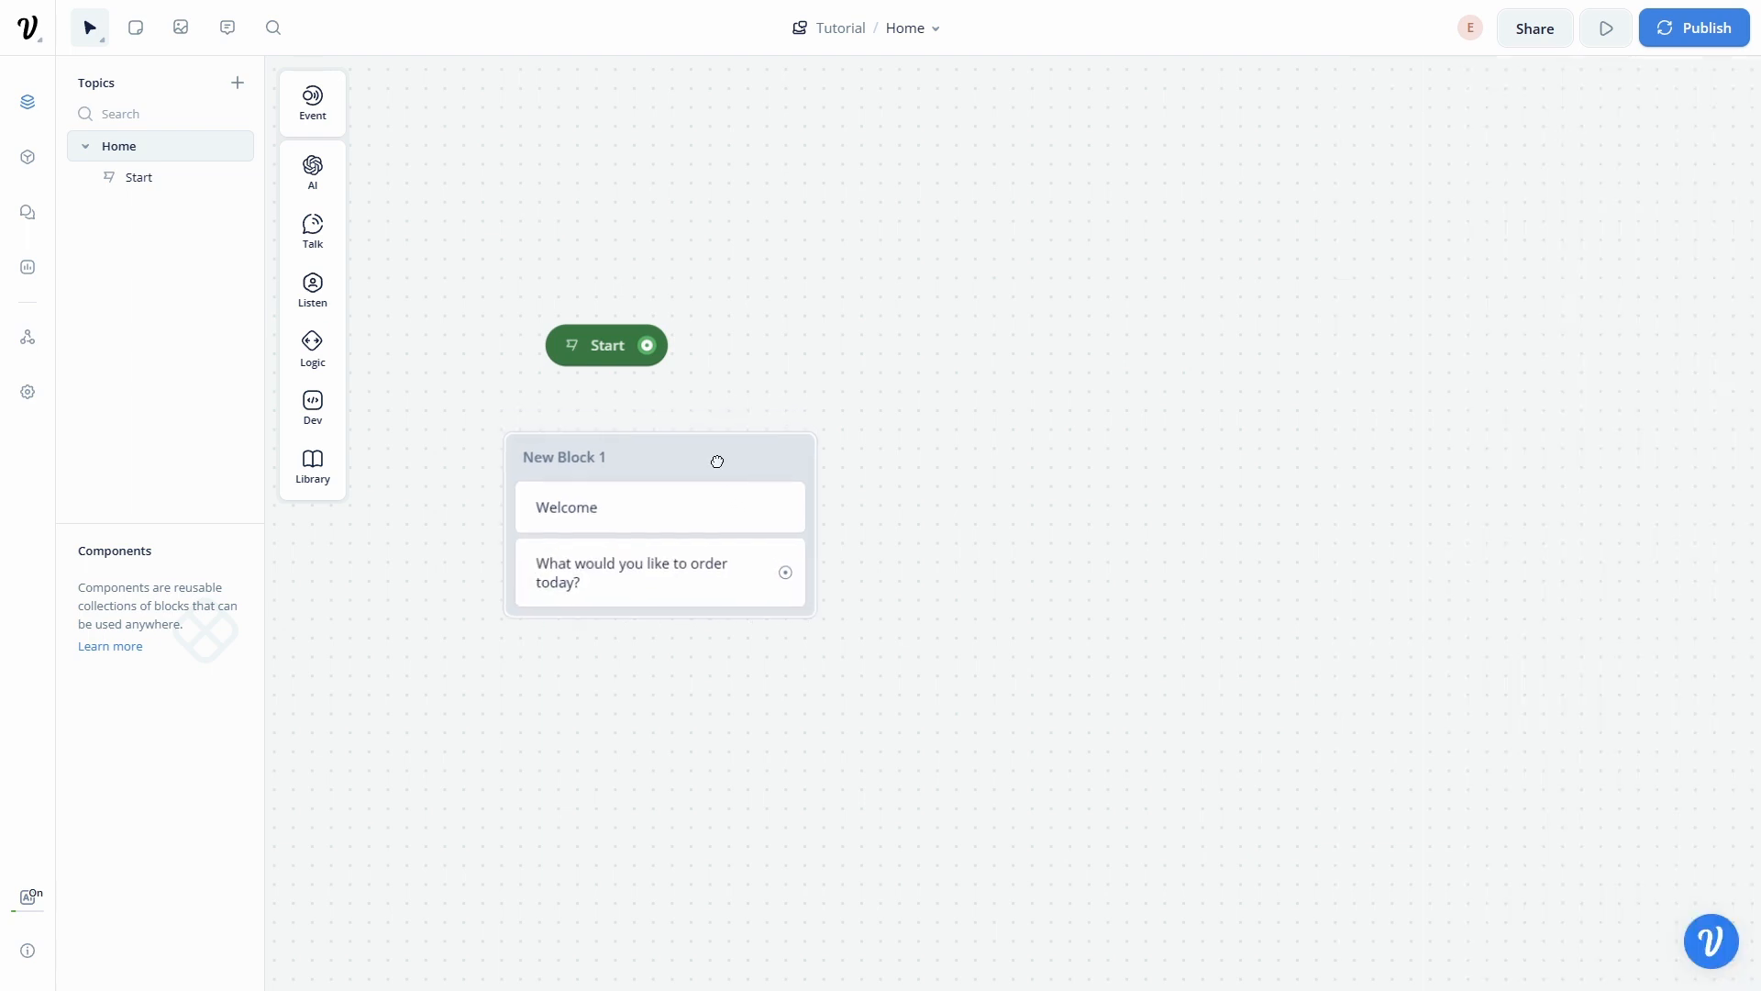
Step: Add a Buttons step beneath the order question with two buttons labelled "Order from the menu" and "Suggest me something"
mouse_move(325, 243)
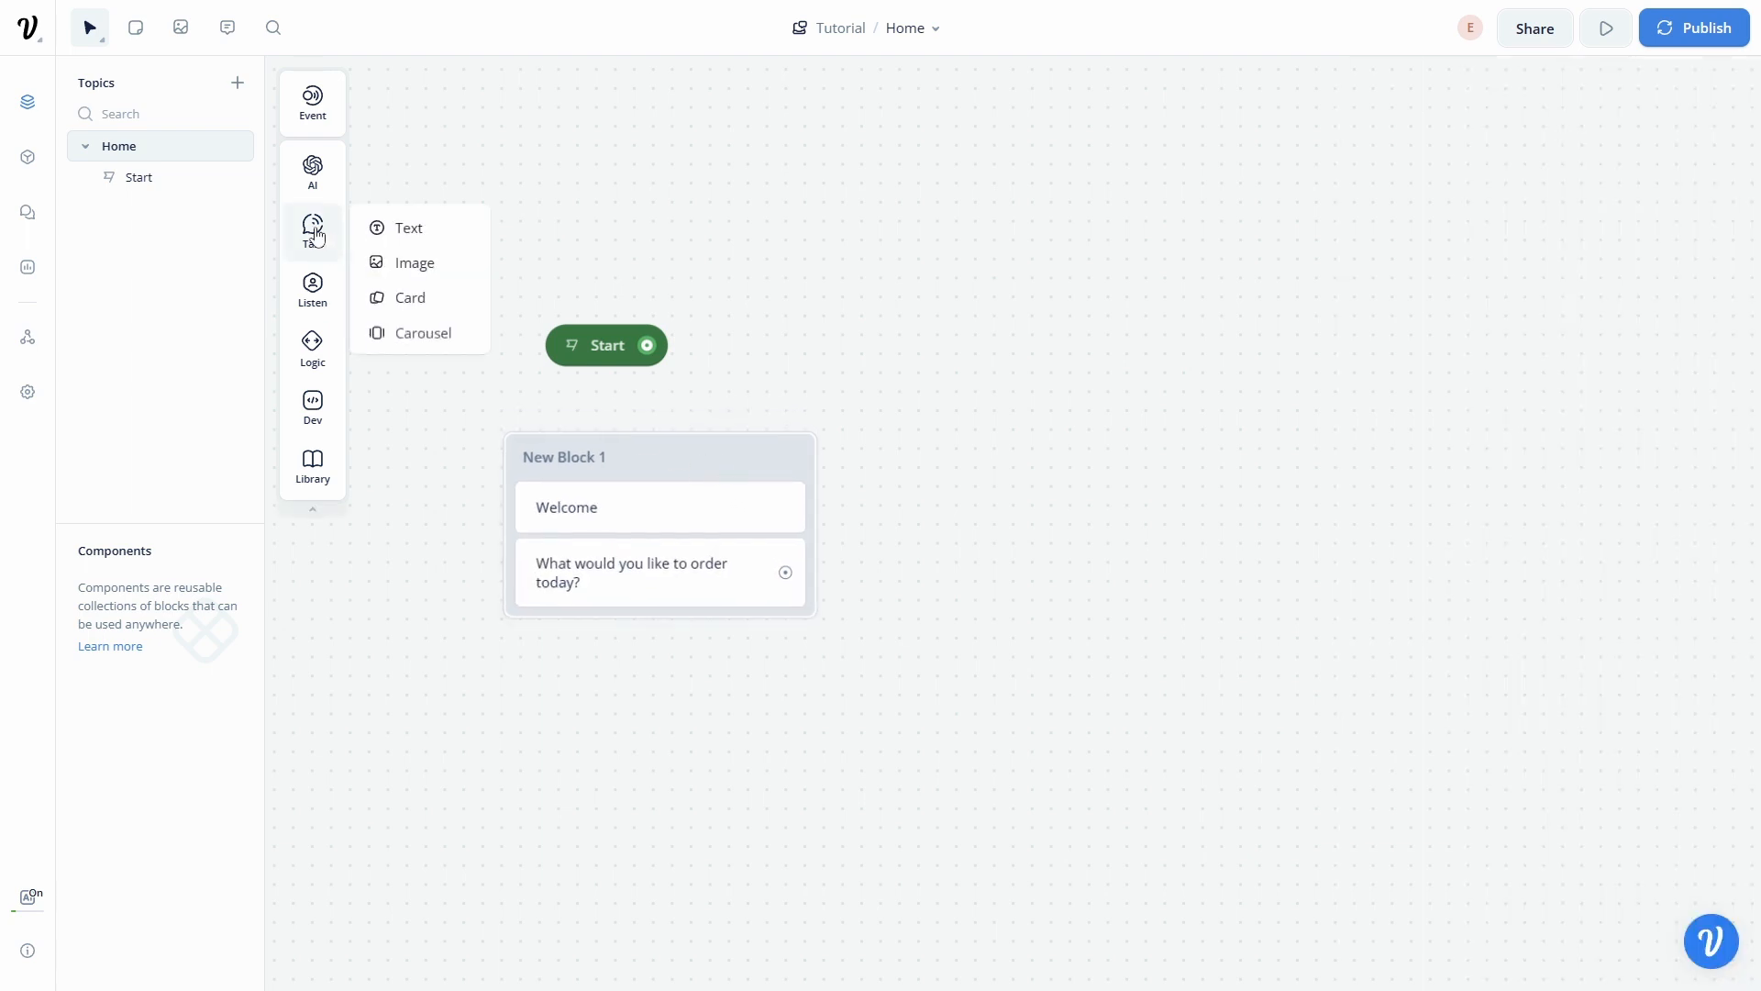
mouse_move(313, 284)
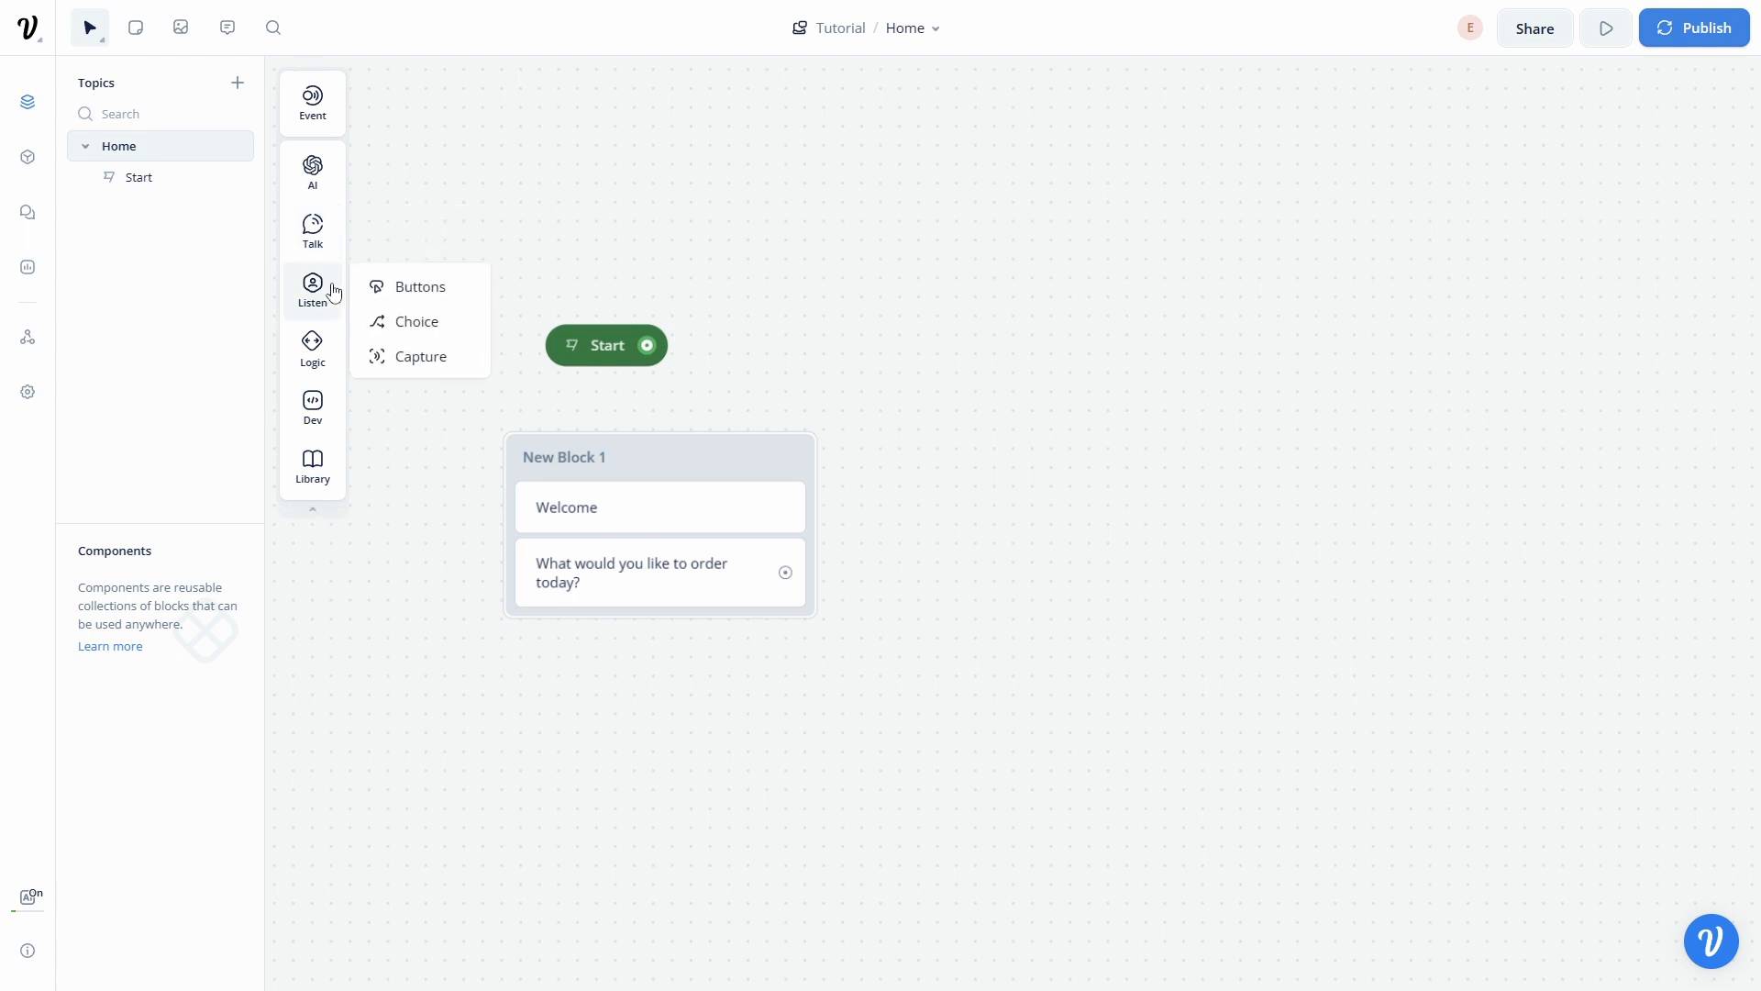
drag(394, 286, 691, 610)
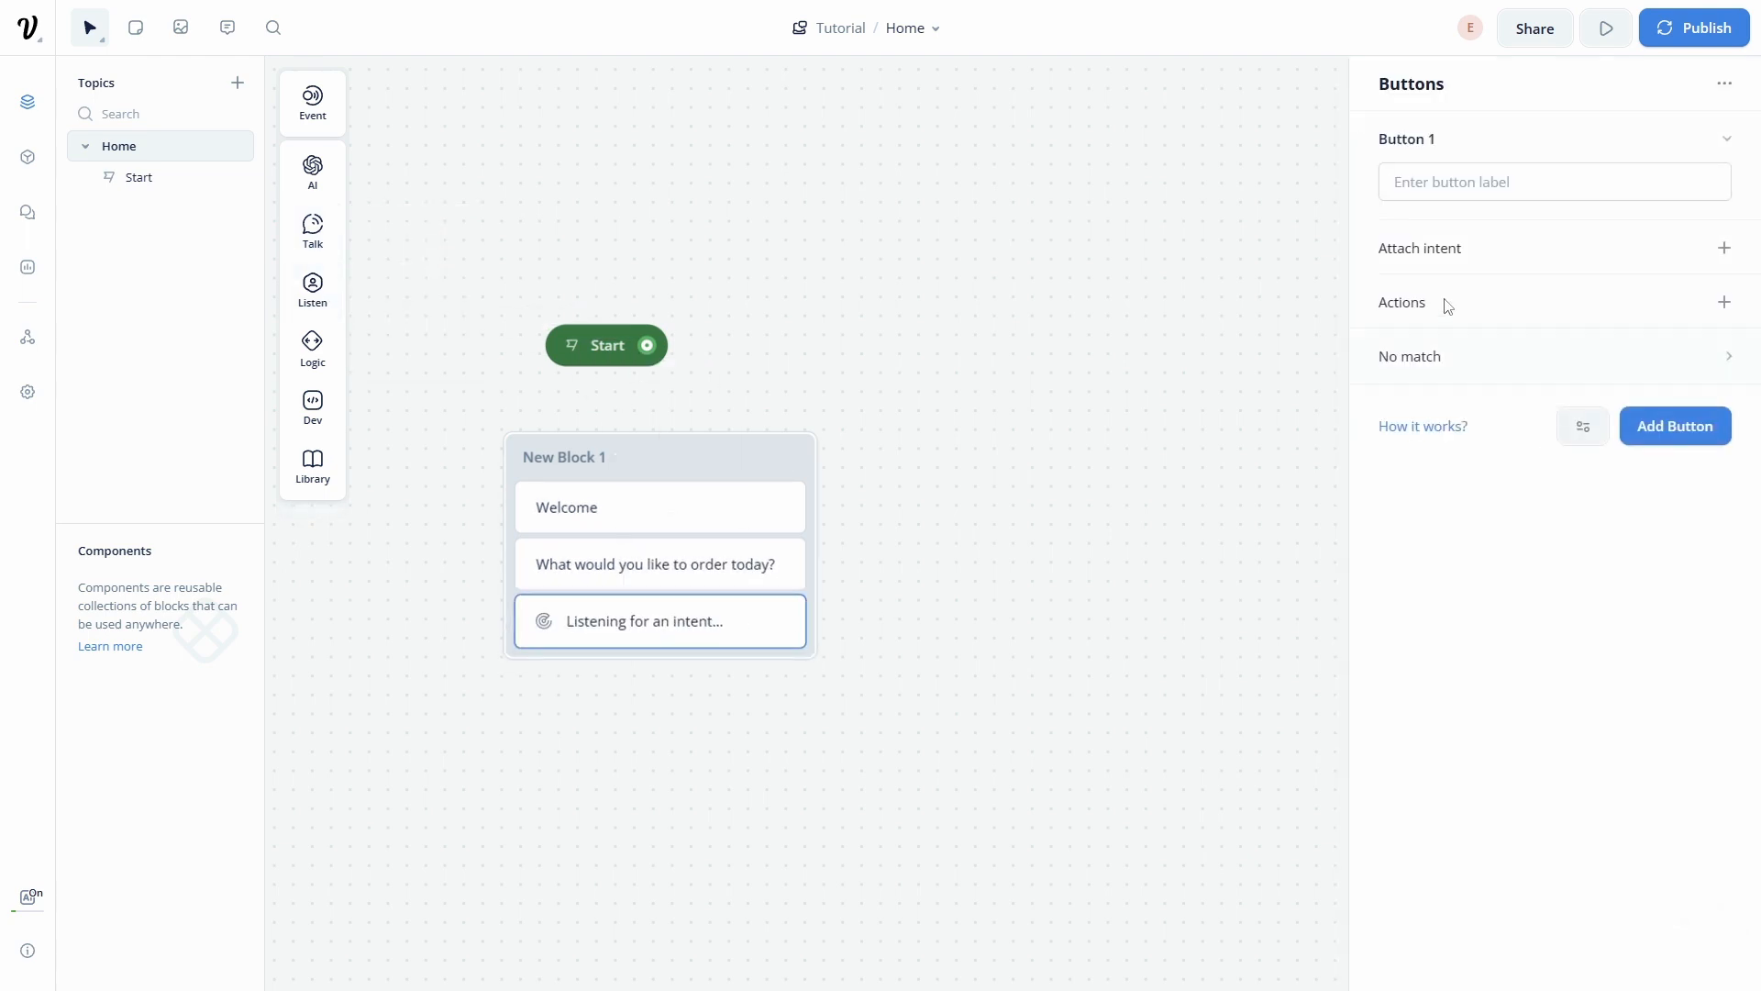
click(1459, 190)
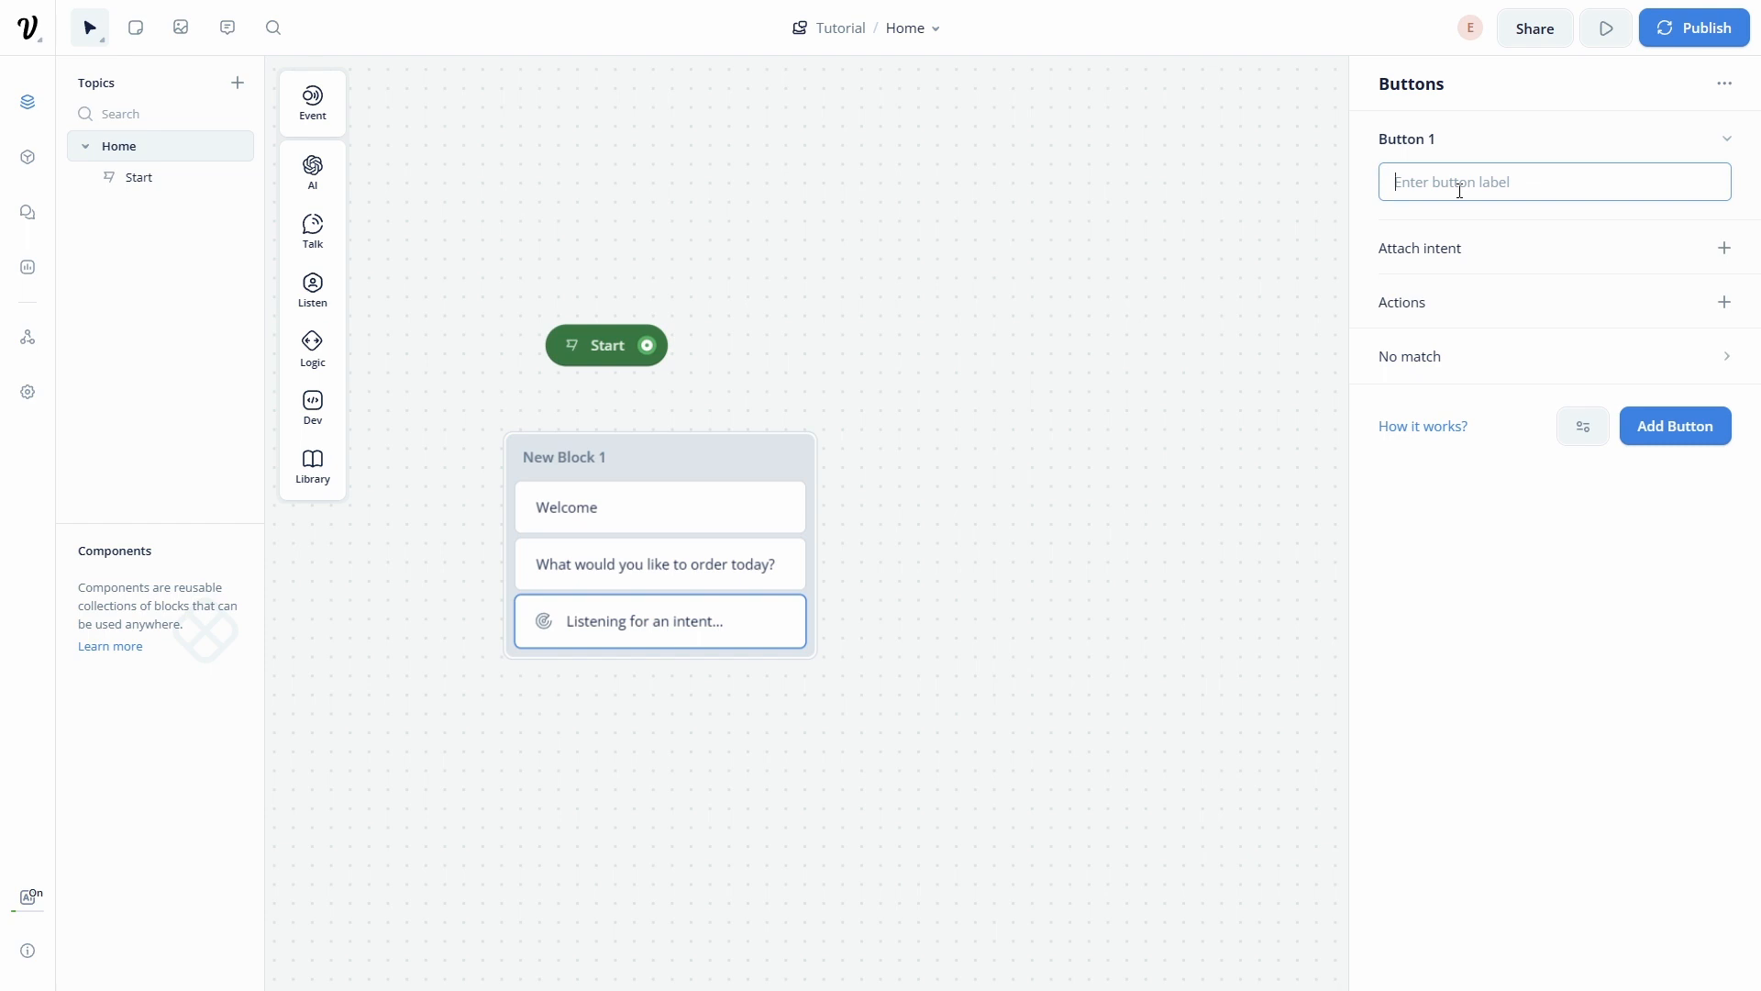
text(Order from the menu)
click(1657, 444)
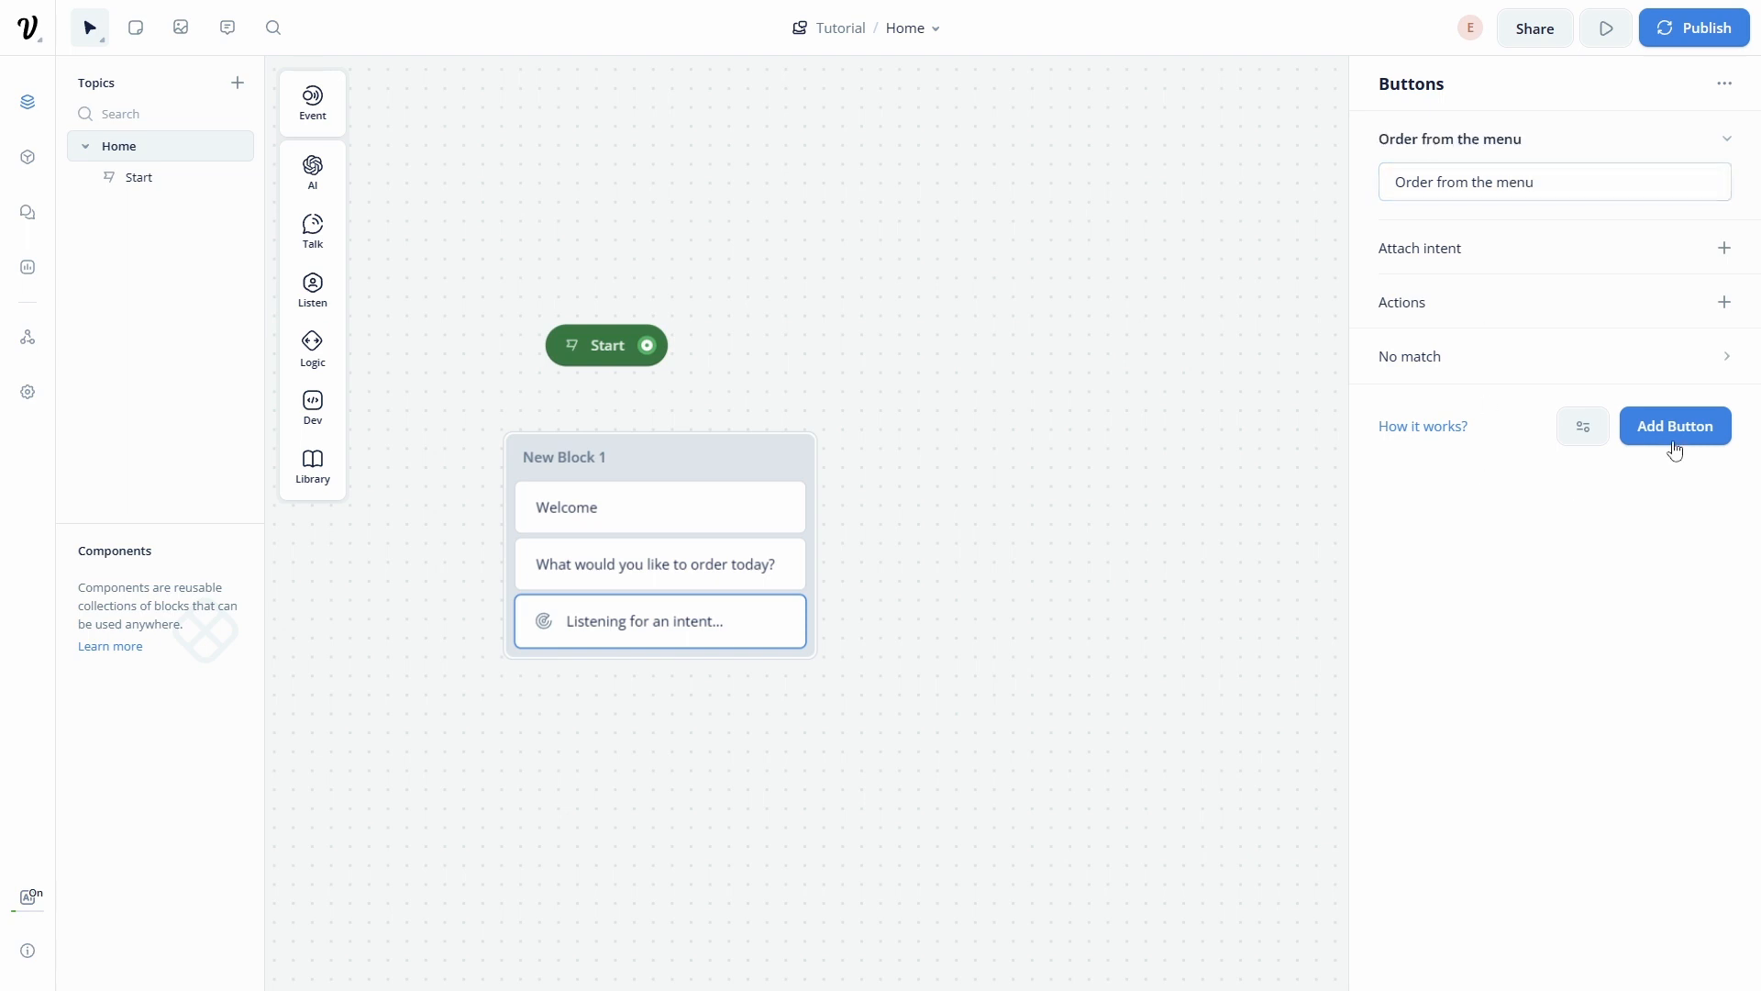
text(Suggest)
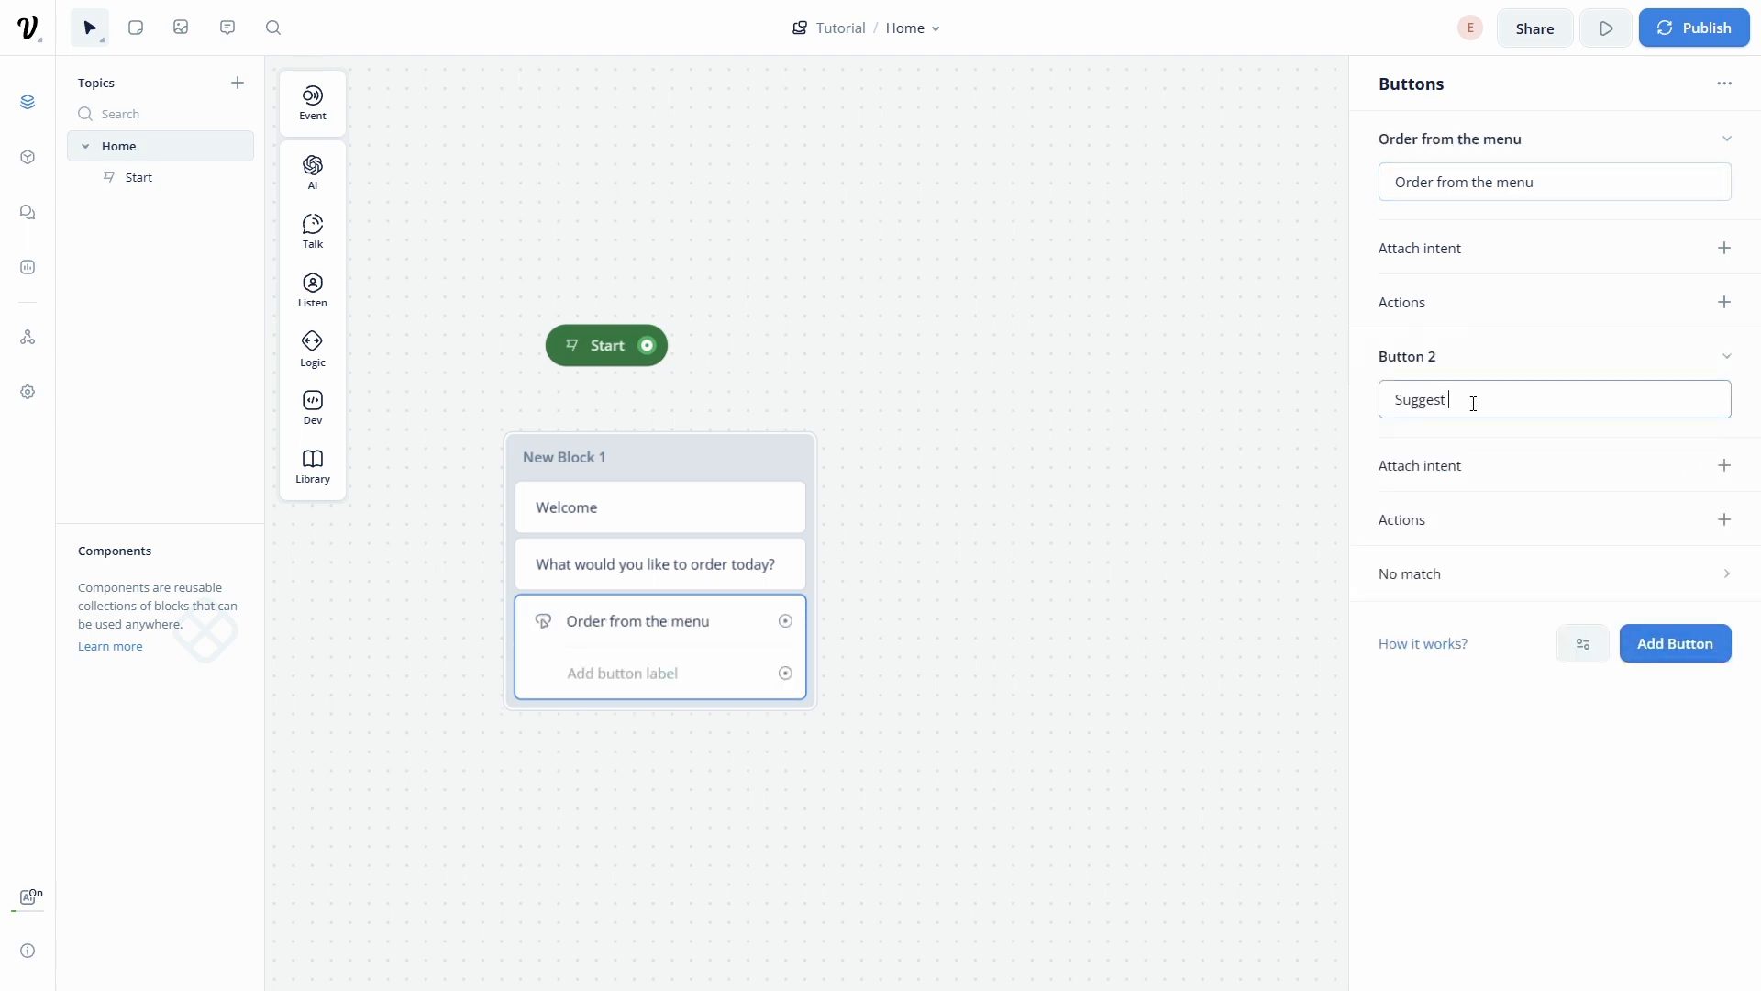
text( me something)
click(1439, 541)
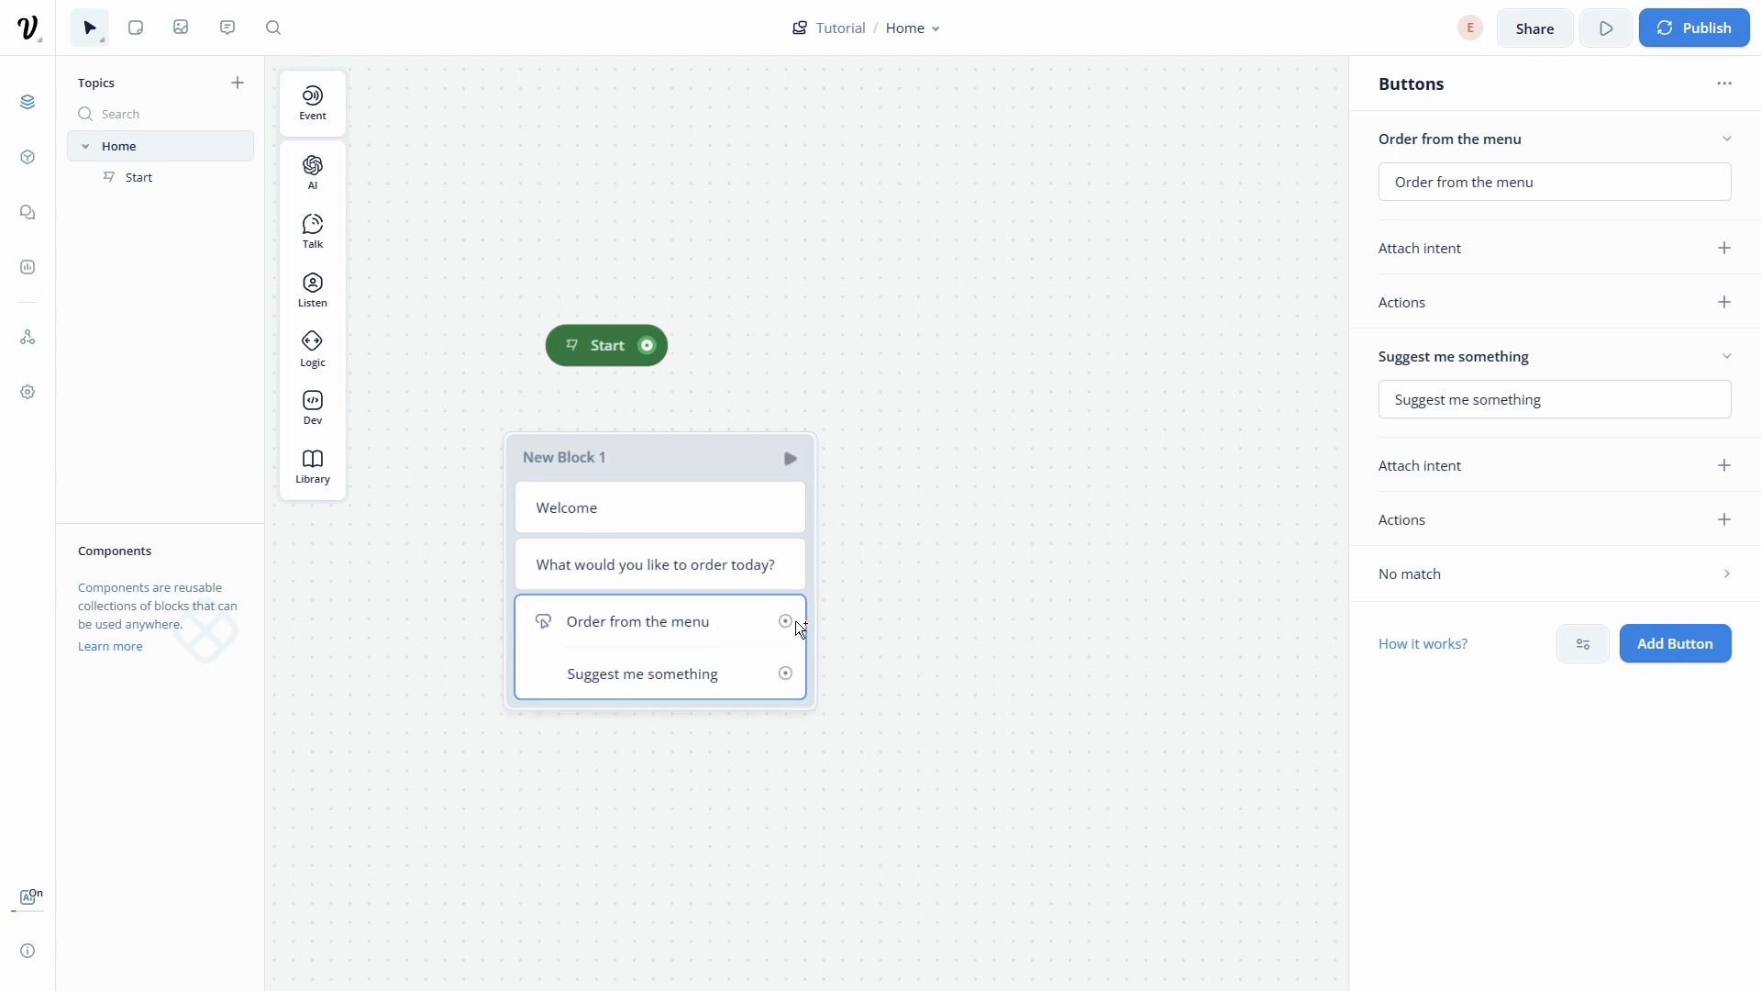
Step: Connect "Order from the menu" to a new text block reading "Here's Menu" and move that block higher on the canvas
drag(794, 630, 986, 422)
mouse_move(1055, 484)
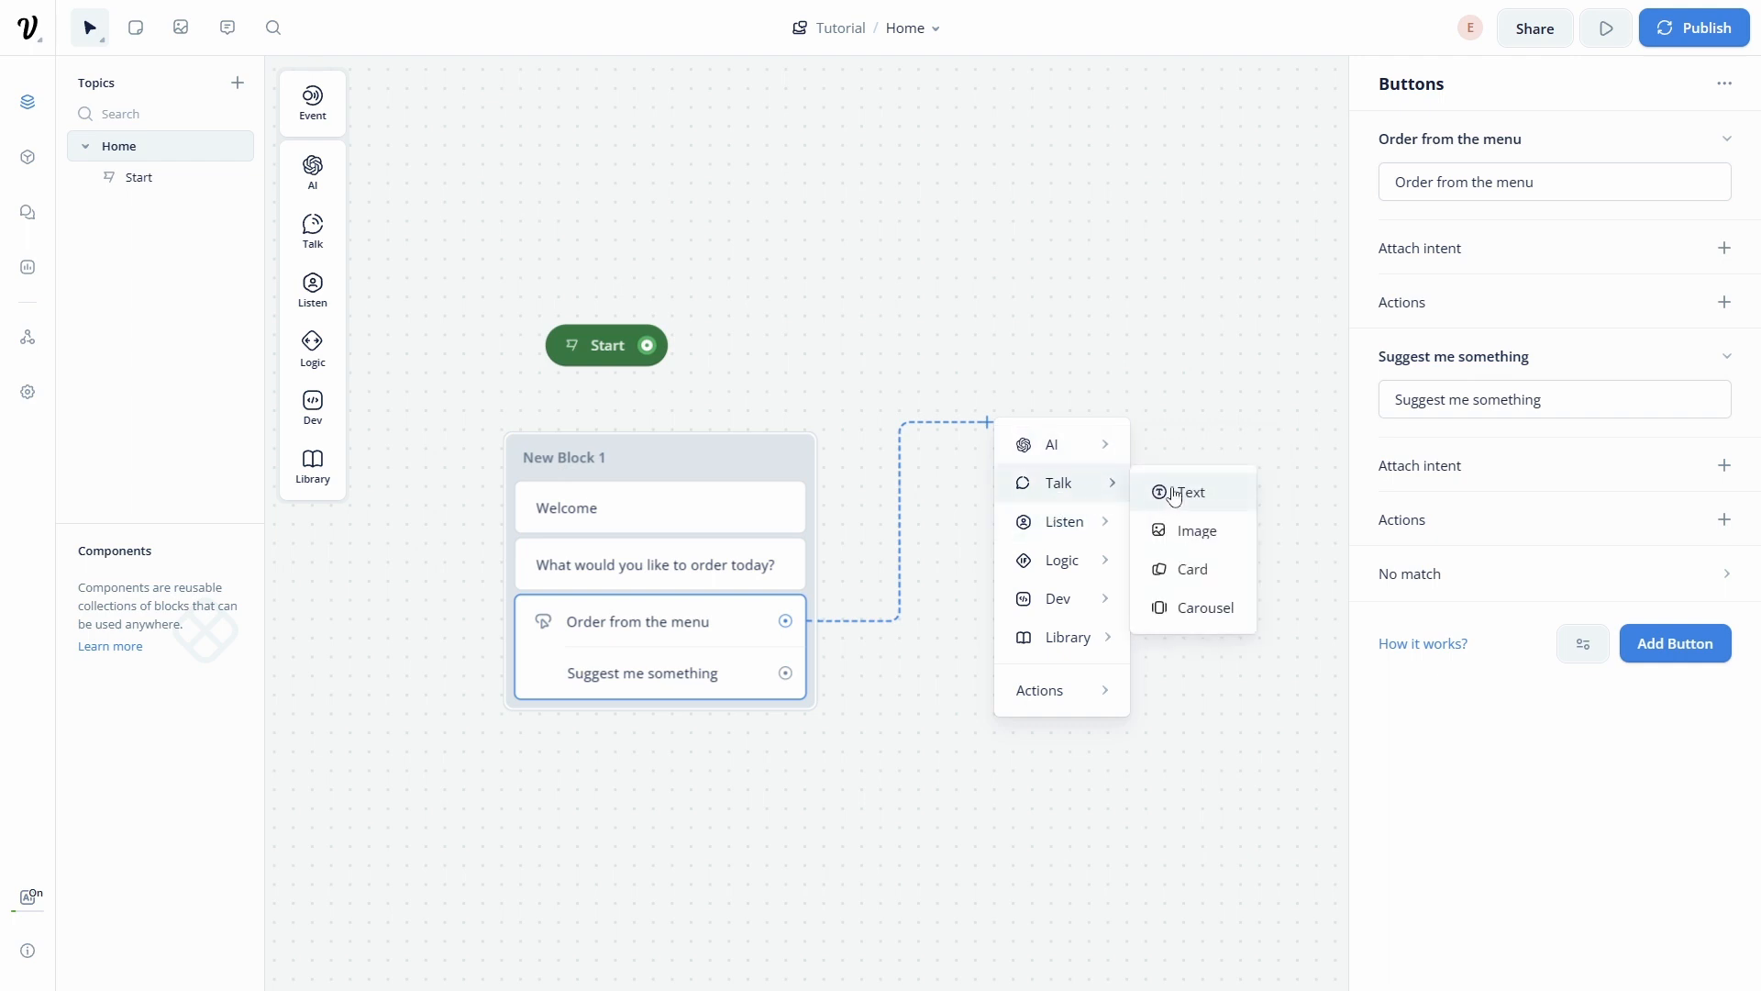
click(1161, 487)
click(1489, 192)
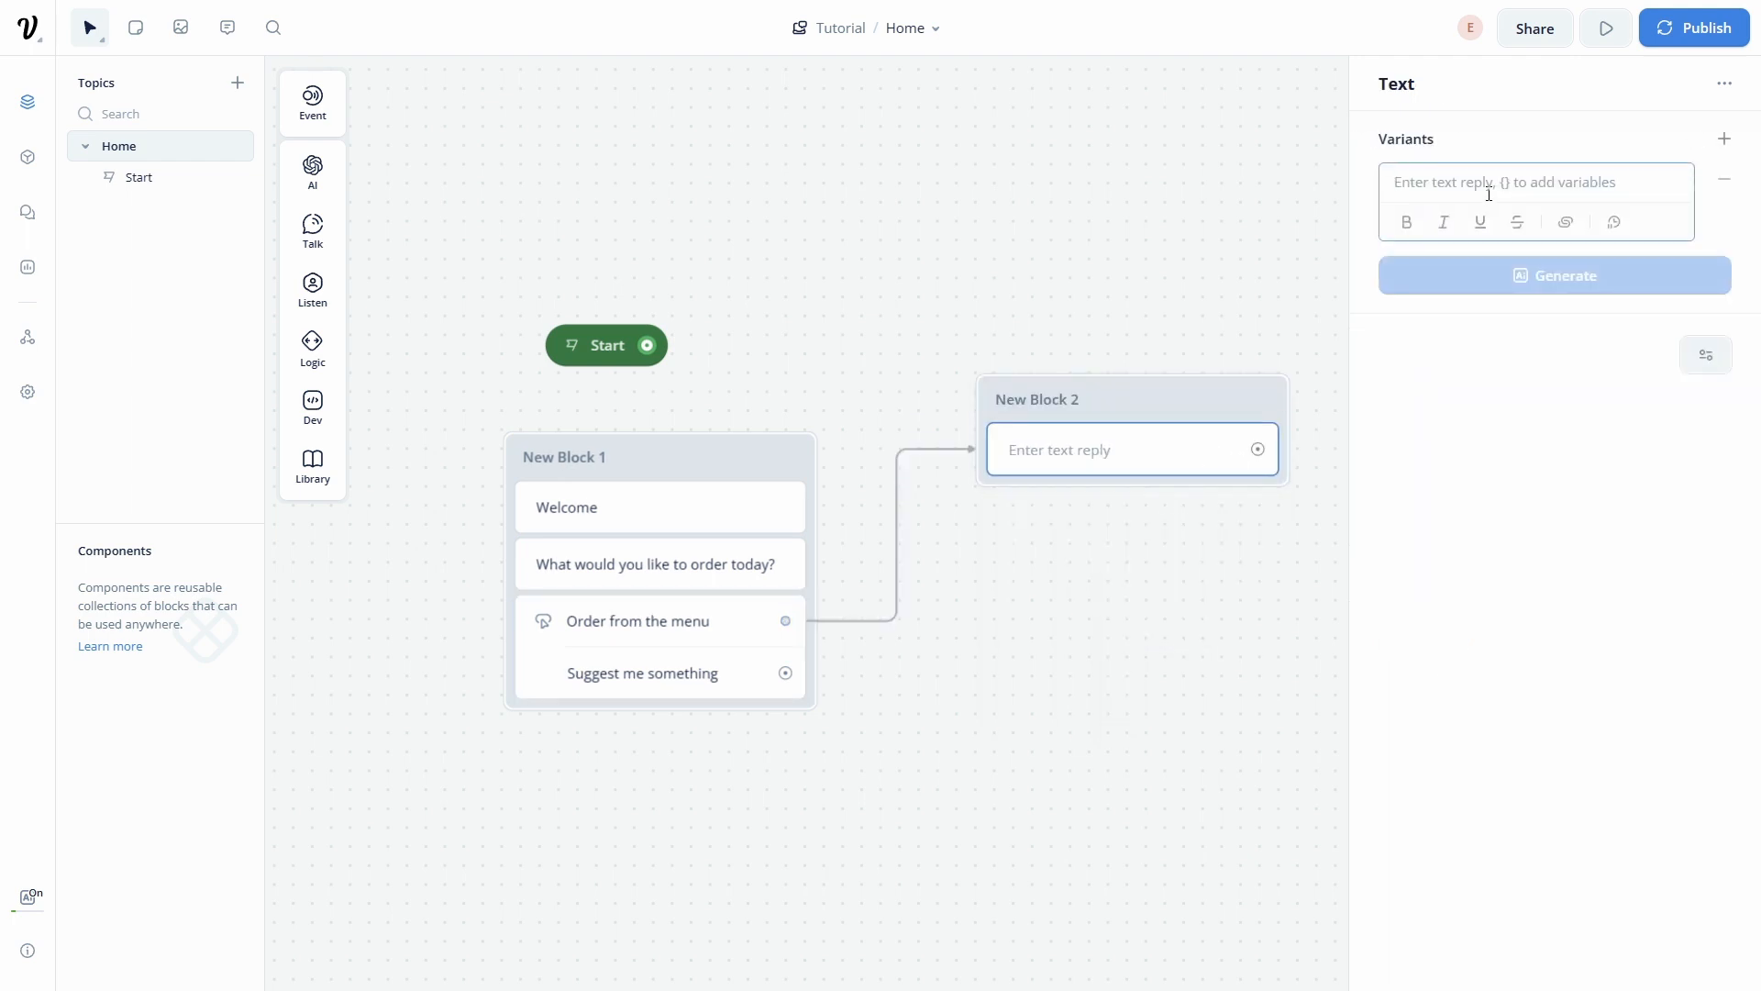
text(Here's Menu)
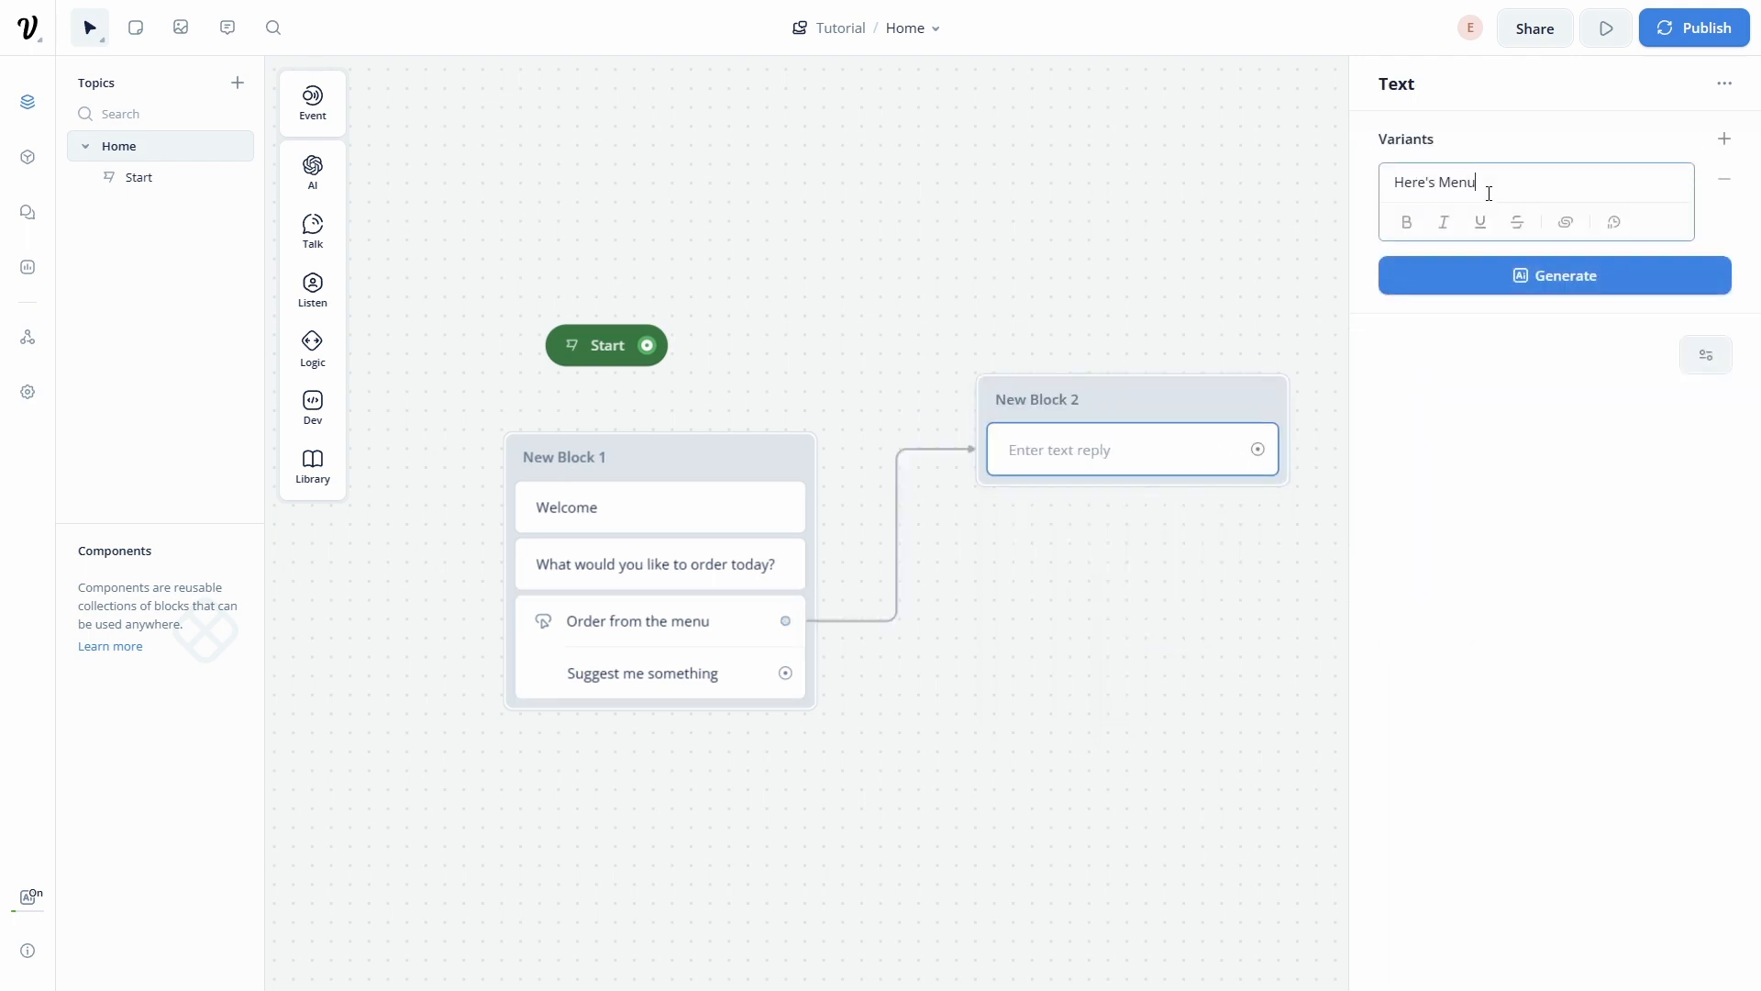
click(1033, 326)
drag(1163, 406, 1111, 232)
drag(1156, 556, 1095, 505)
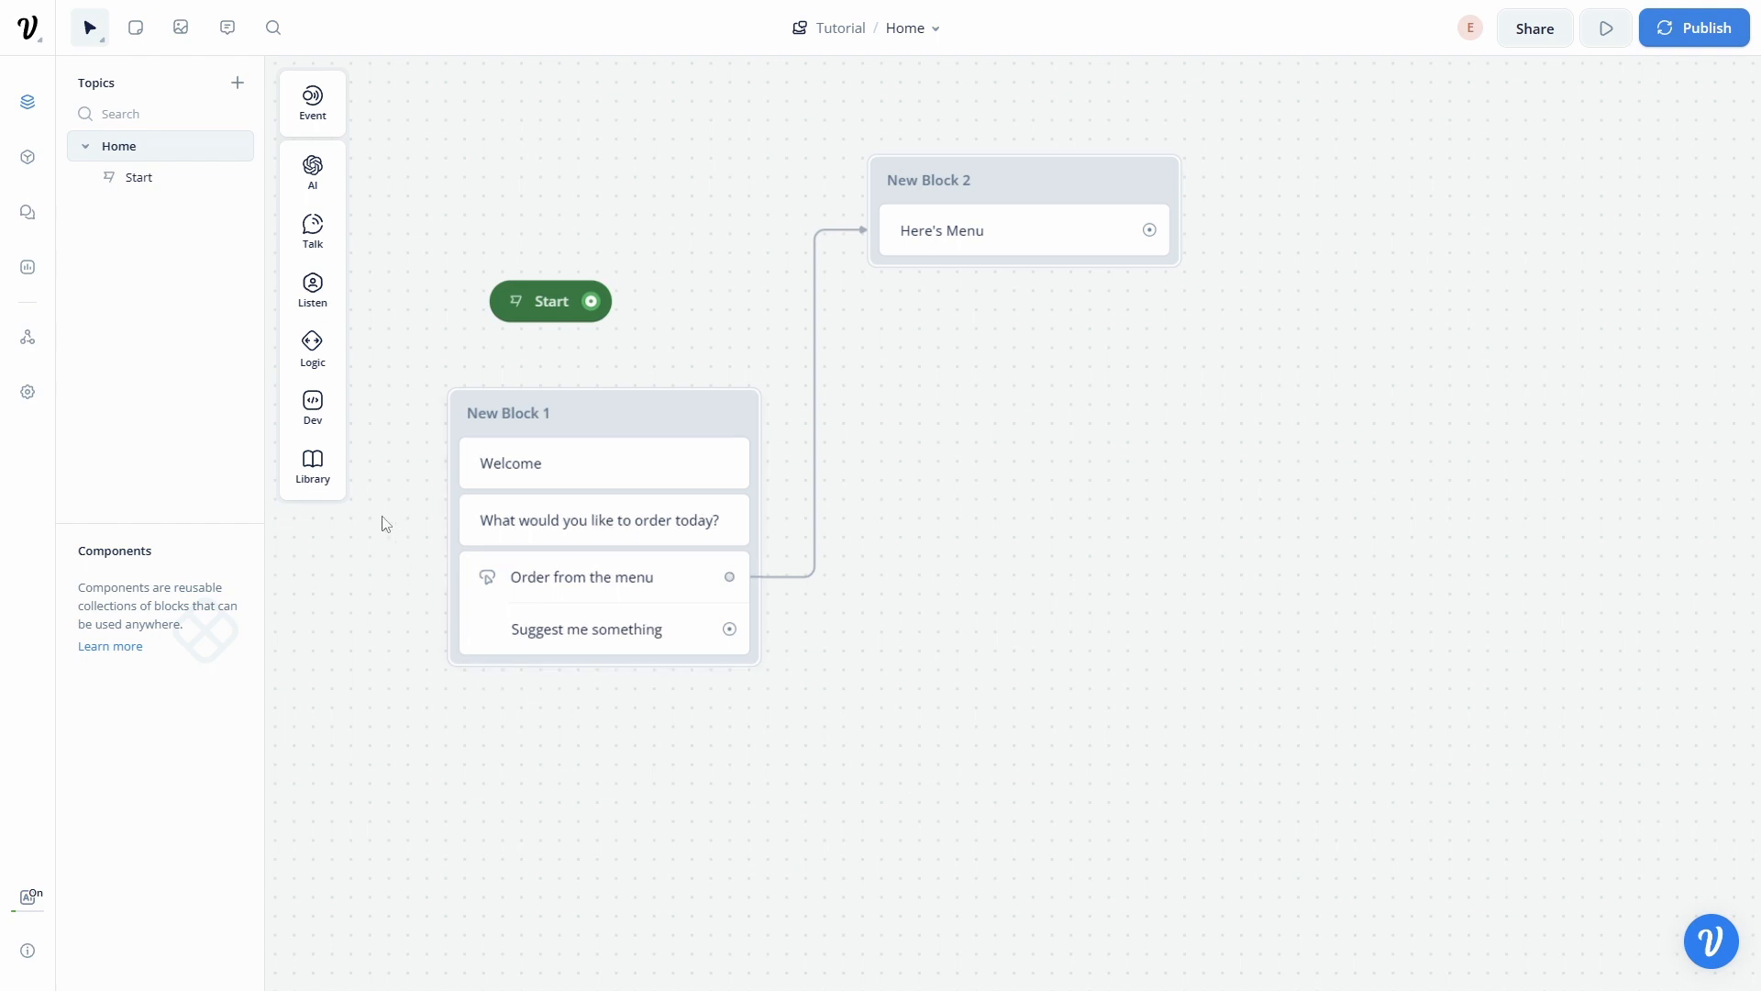
Step: Add a Random block with four paths below the "Here's Menu" block and connect "Suggest me something" to it
mouse_move(323, 356)
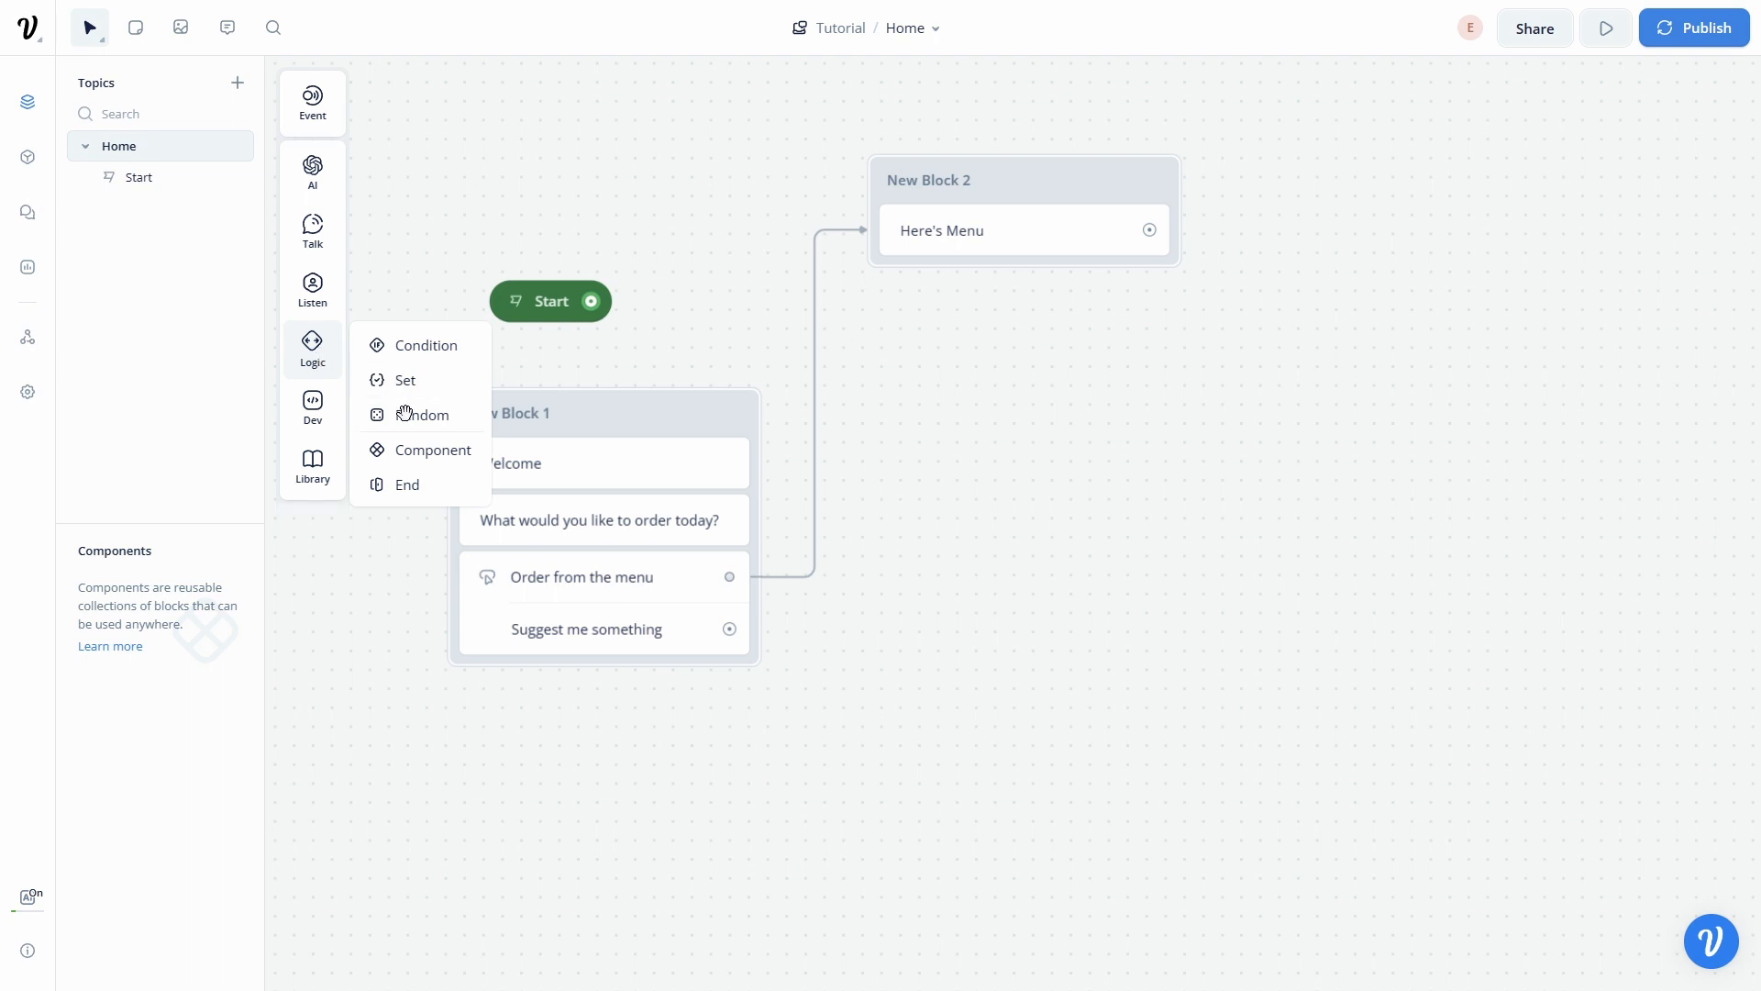
drag(405, 415, 1070, 526)
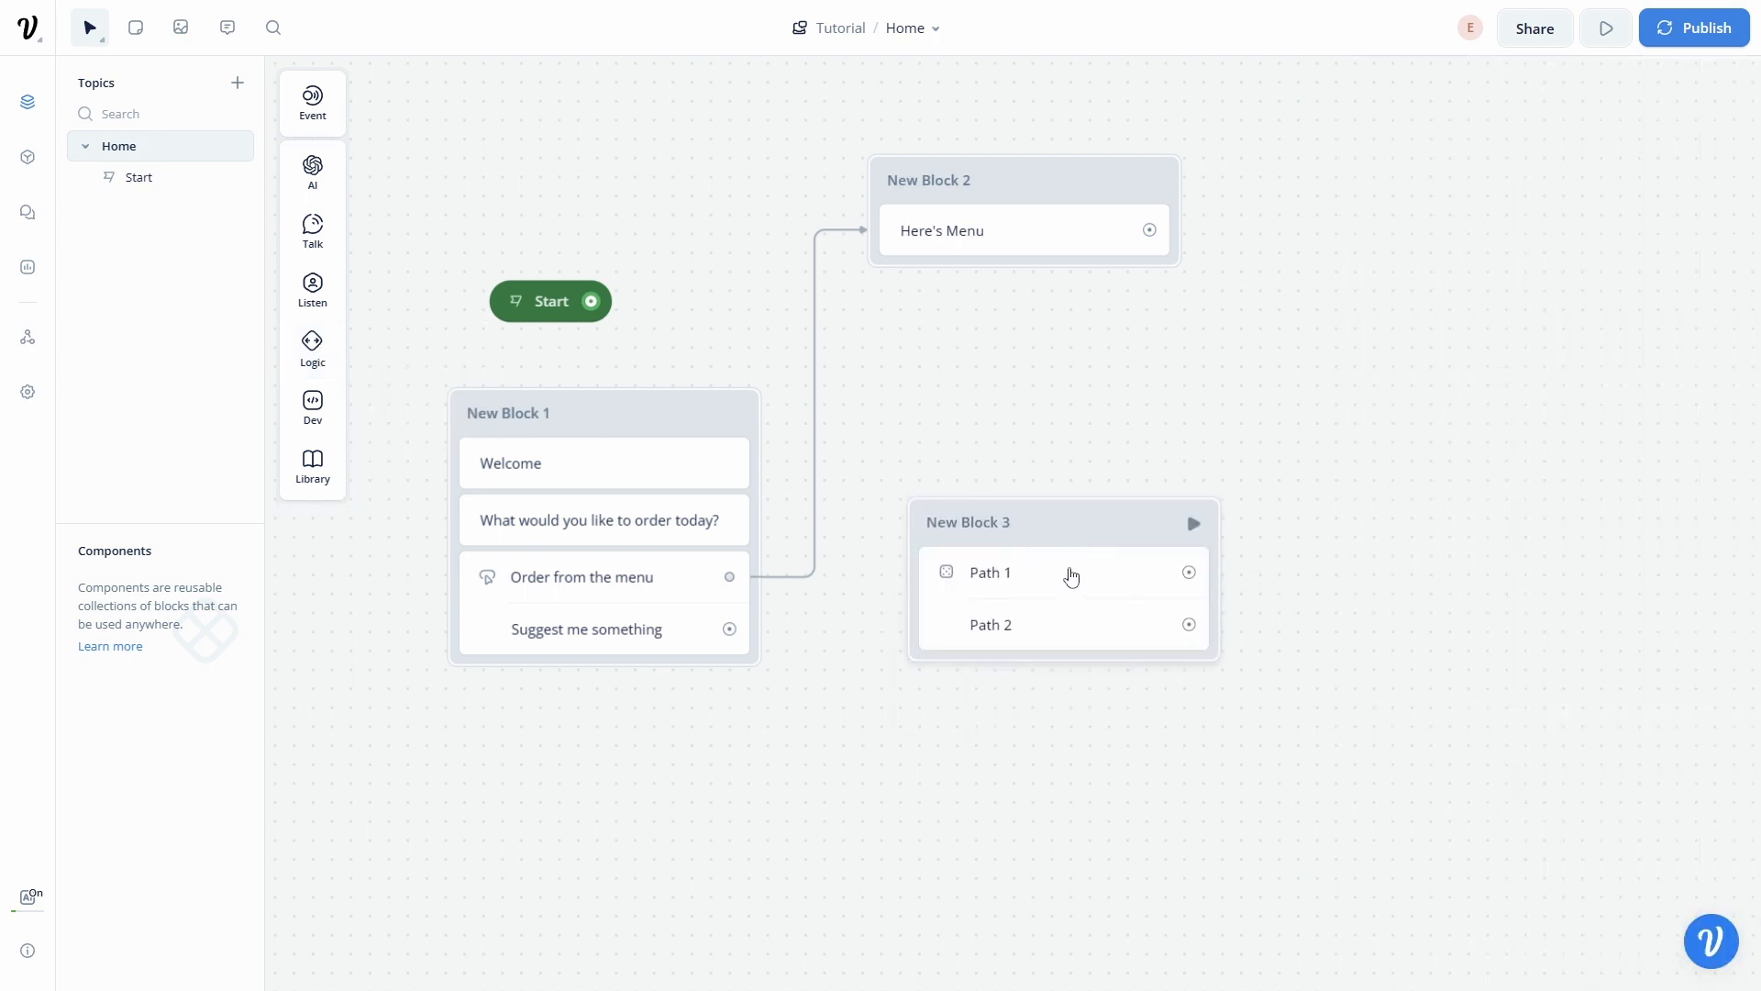
click(978, 577)
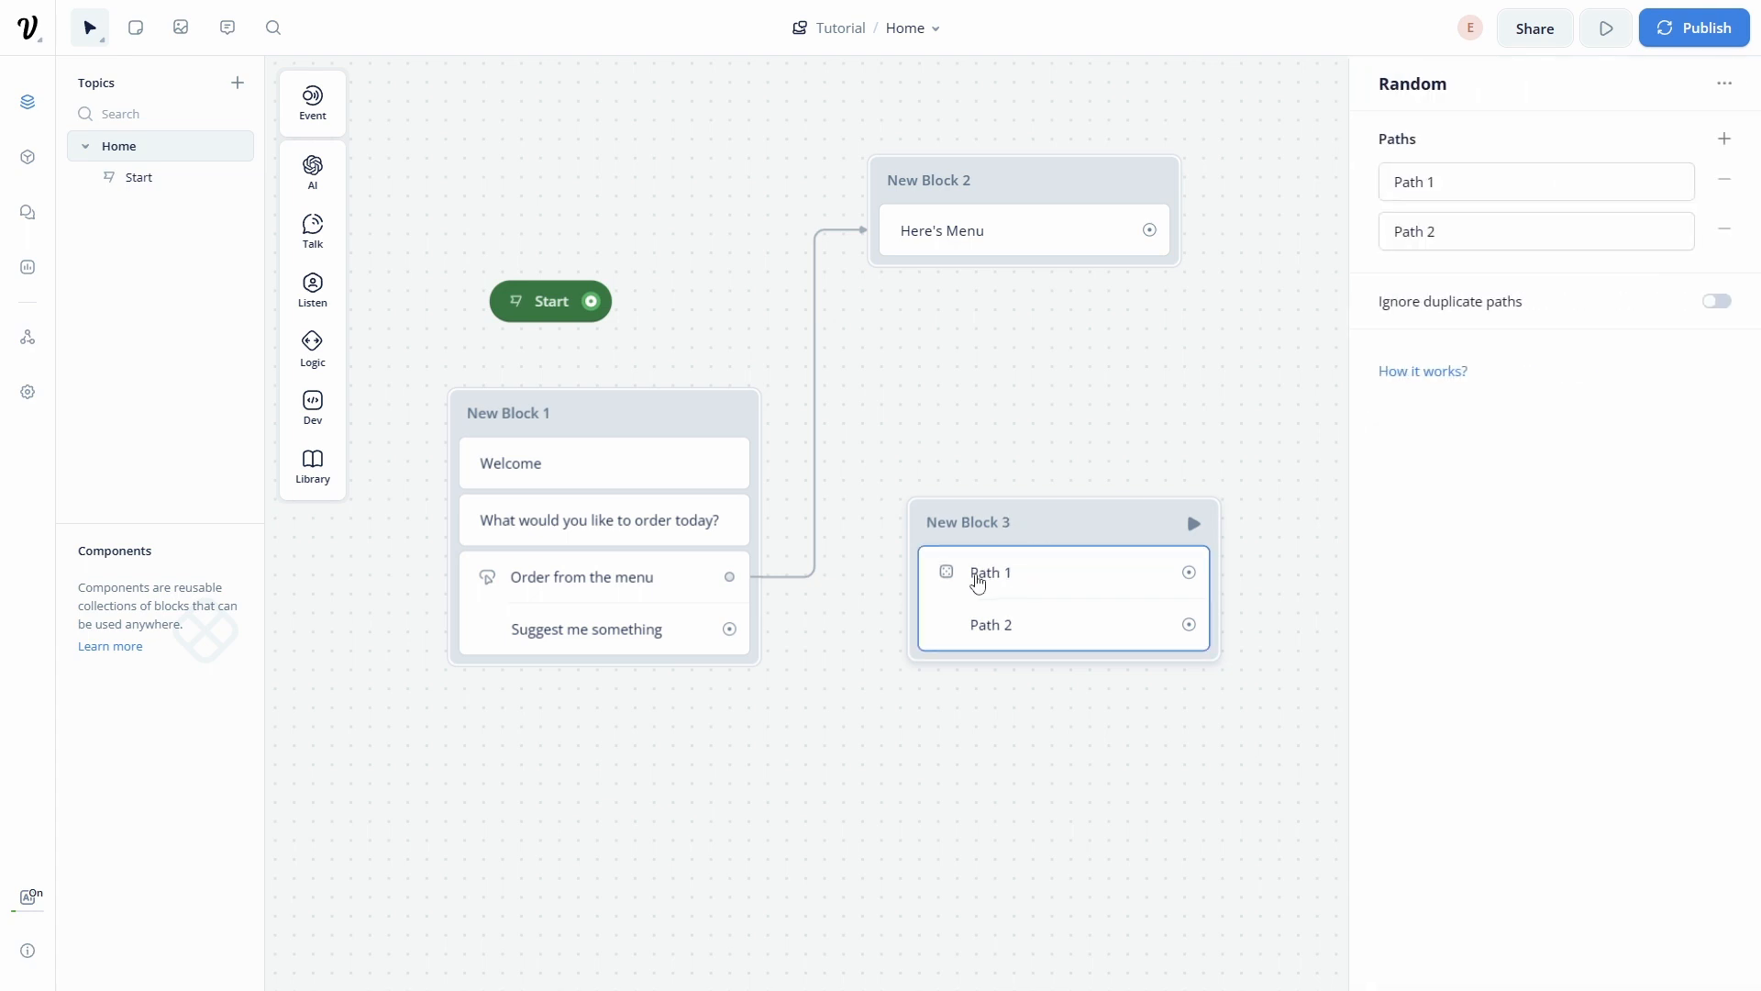
click(1726, 139)
click(1726, 139)
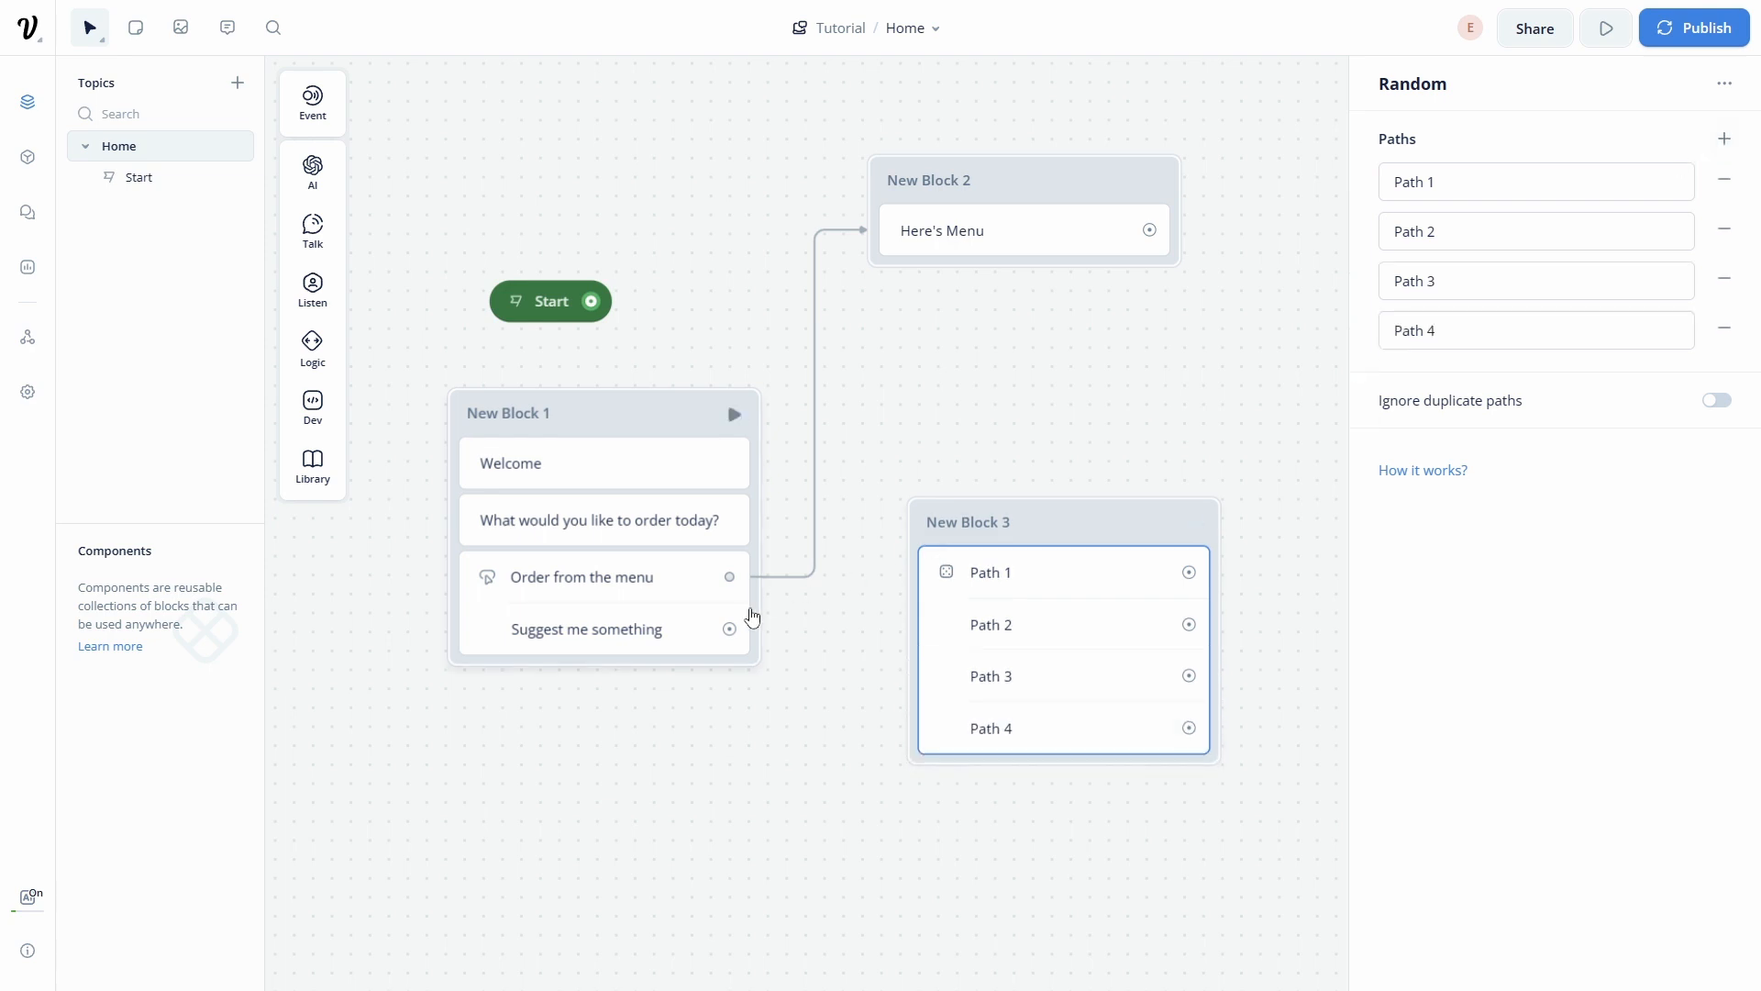
drag(732, 629, 937, 536)
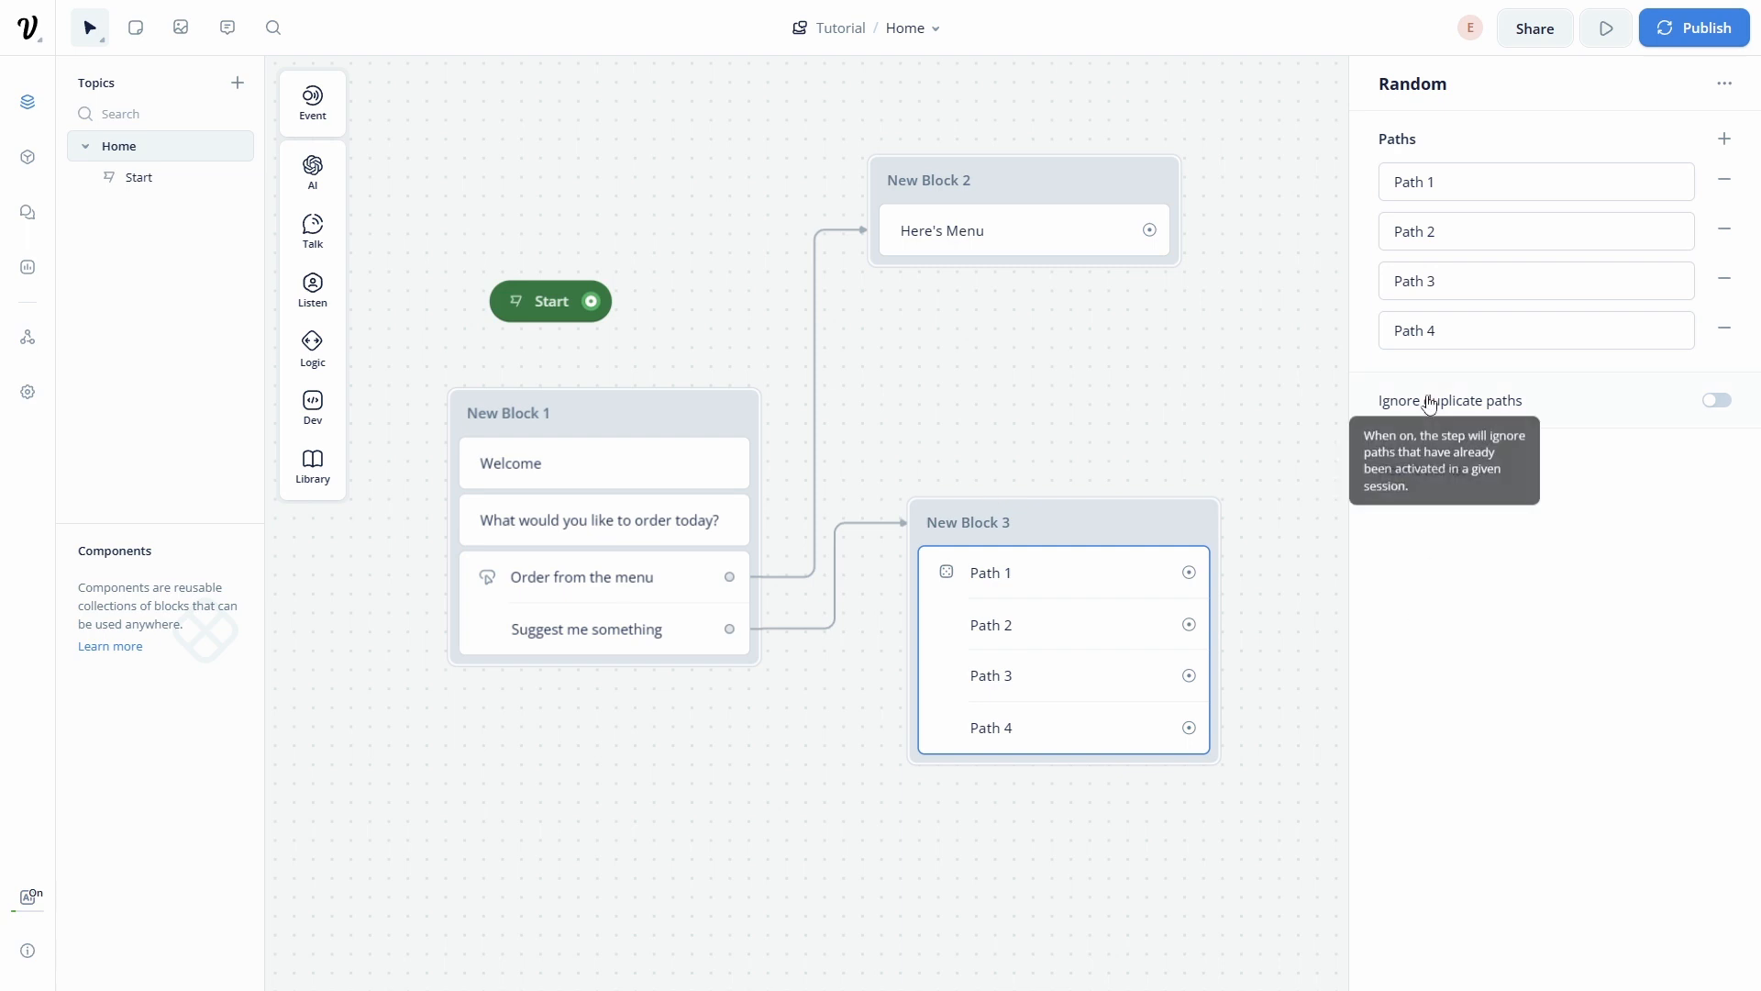
Step: Rename the four Random paths as Burger, Fried Chicken, Pizza and Steak
click(1386, 180)
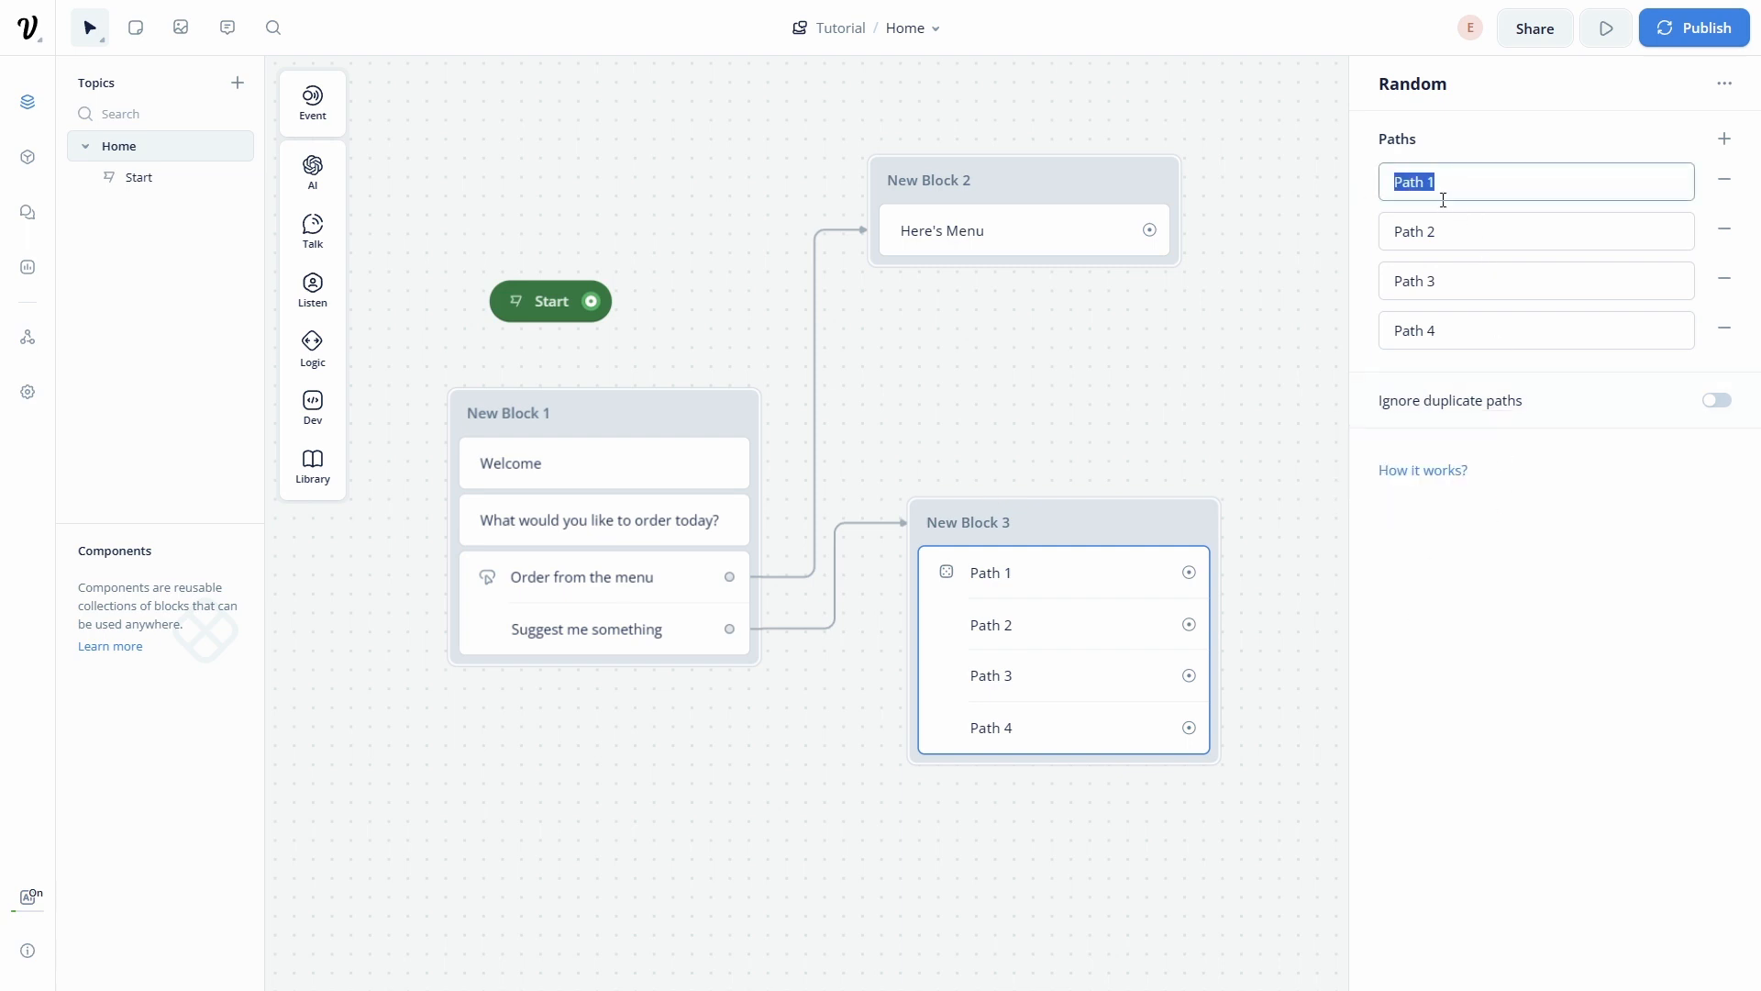
text(Burger)
click(1476, 230)
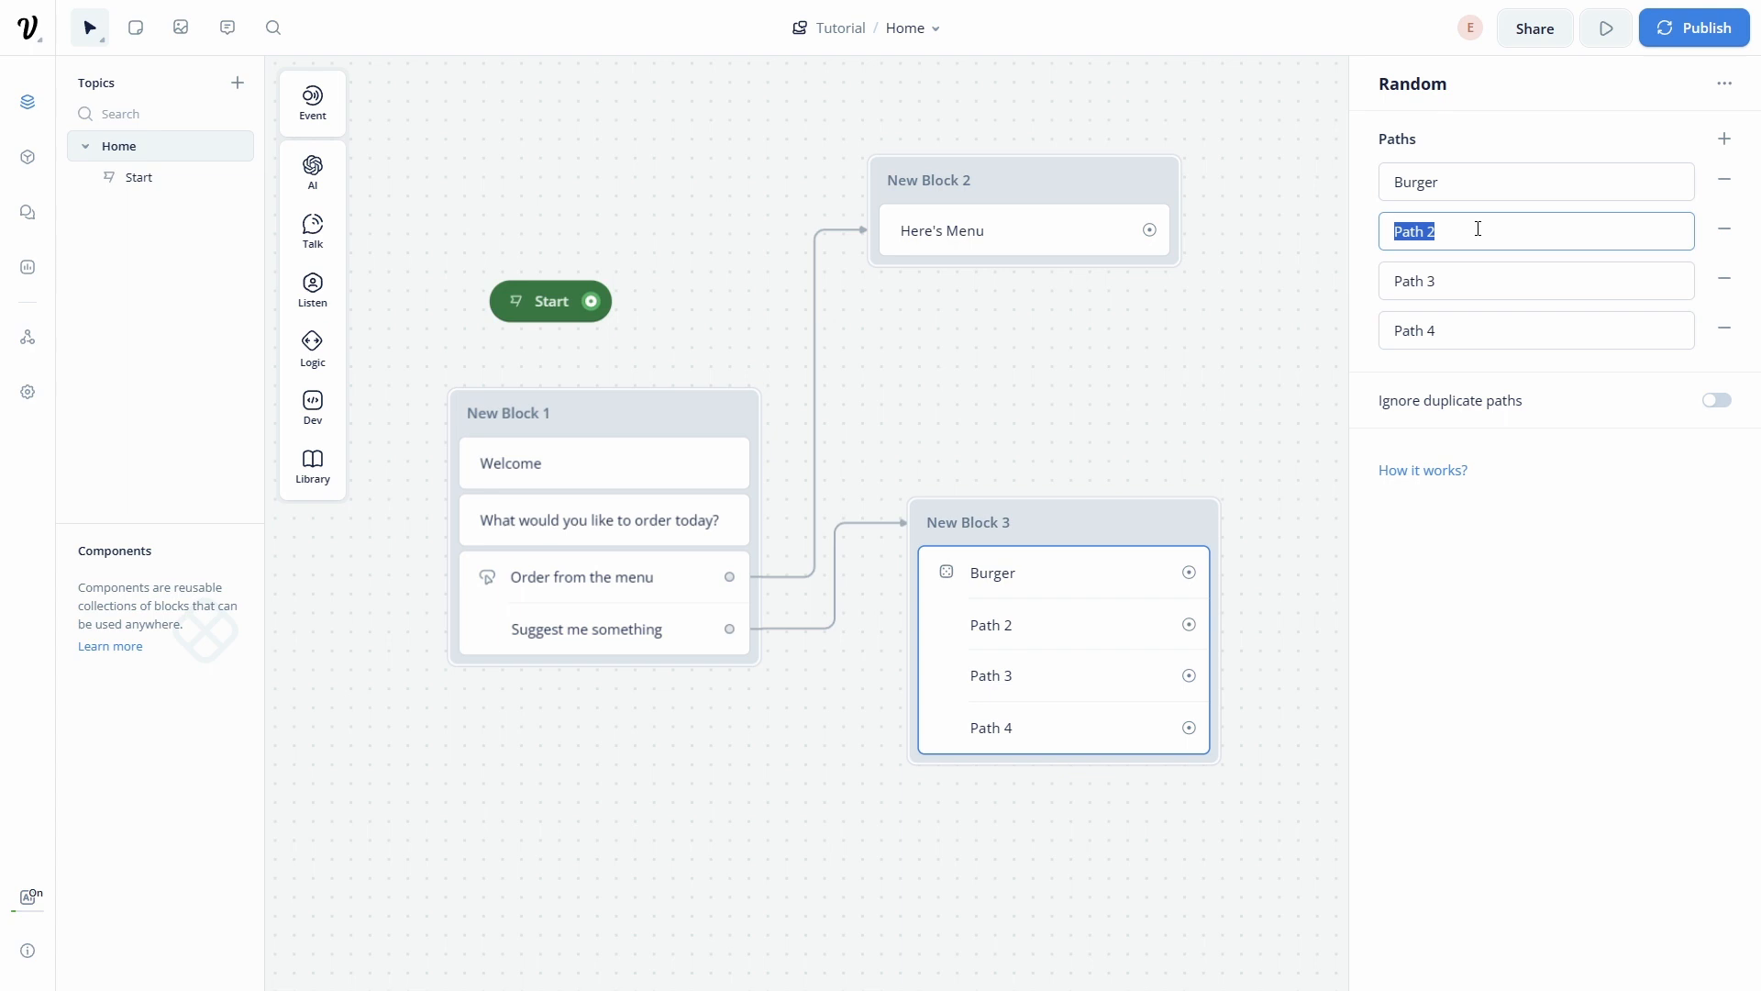
text(Friend)
text(hicken)
click(1436, 275)
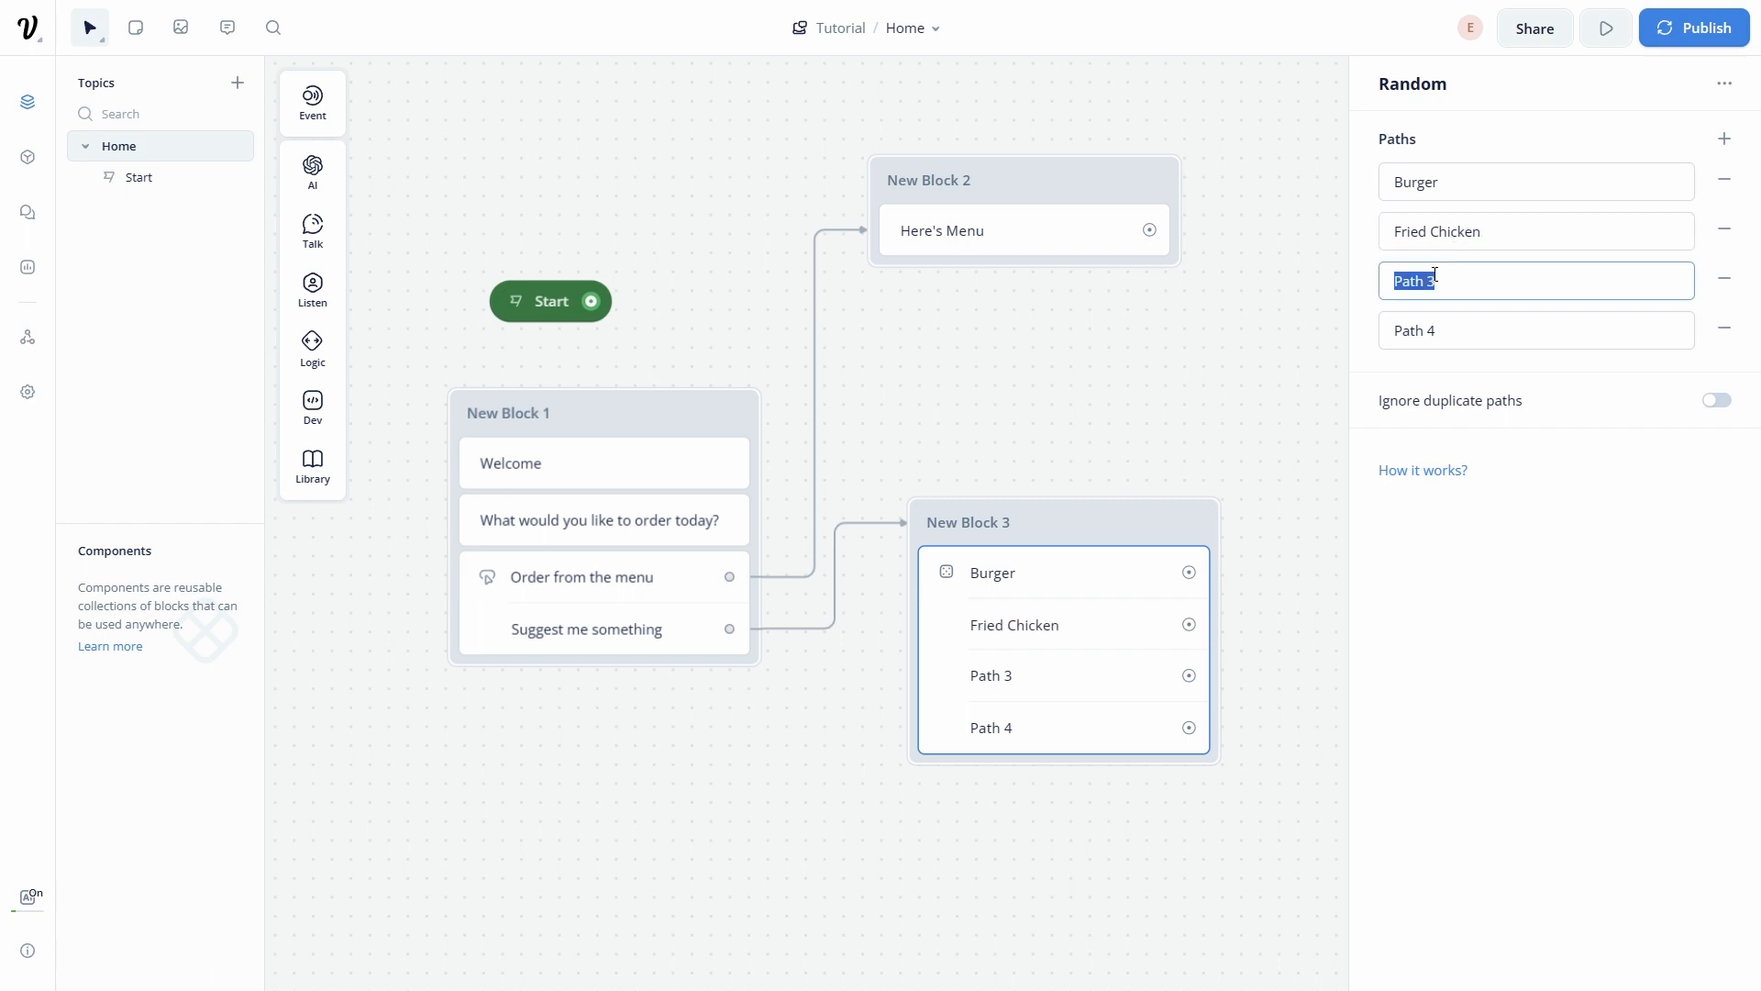
text(Pizza)
click(1418, 326)
text(Steak)
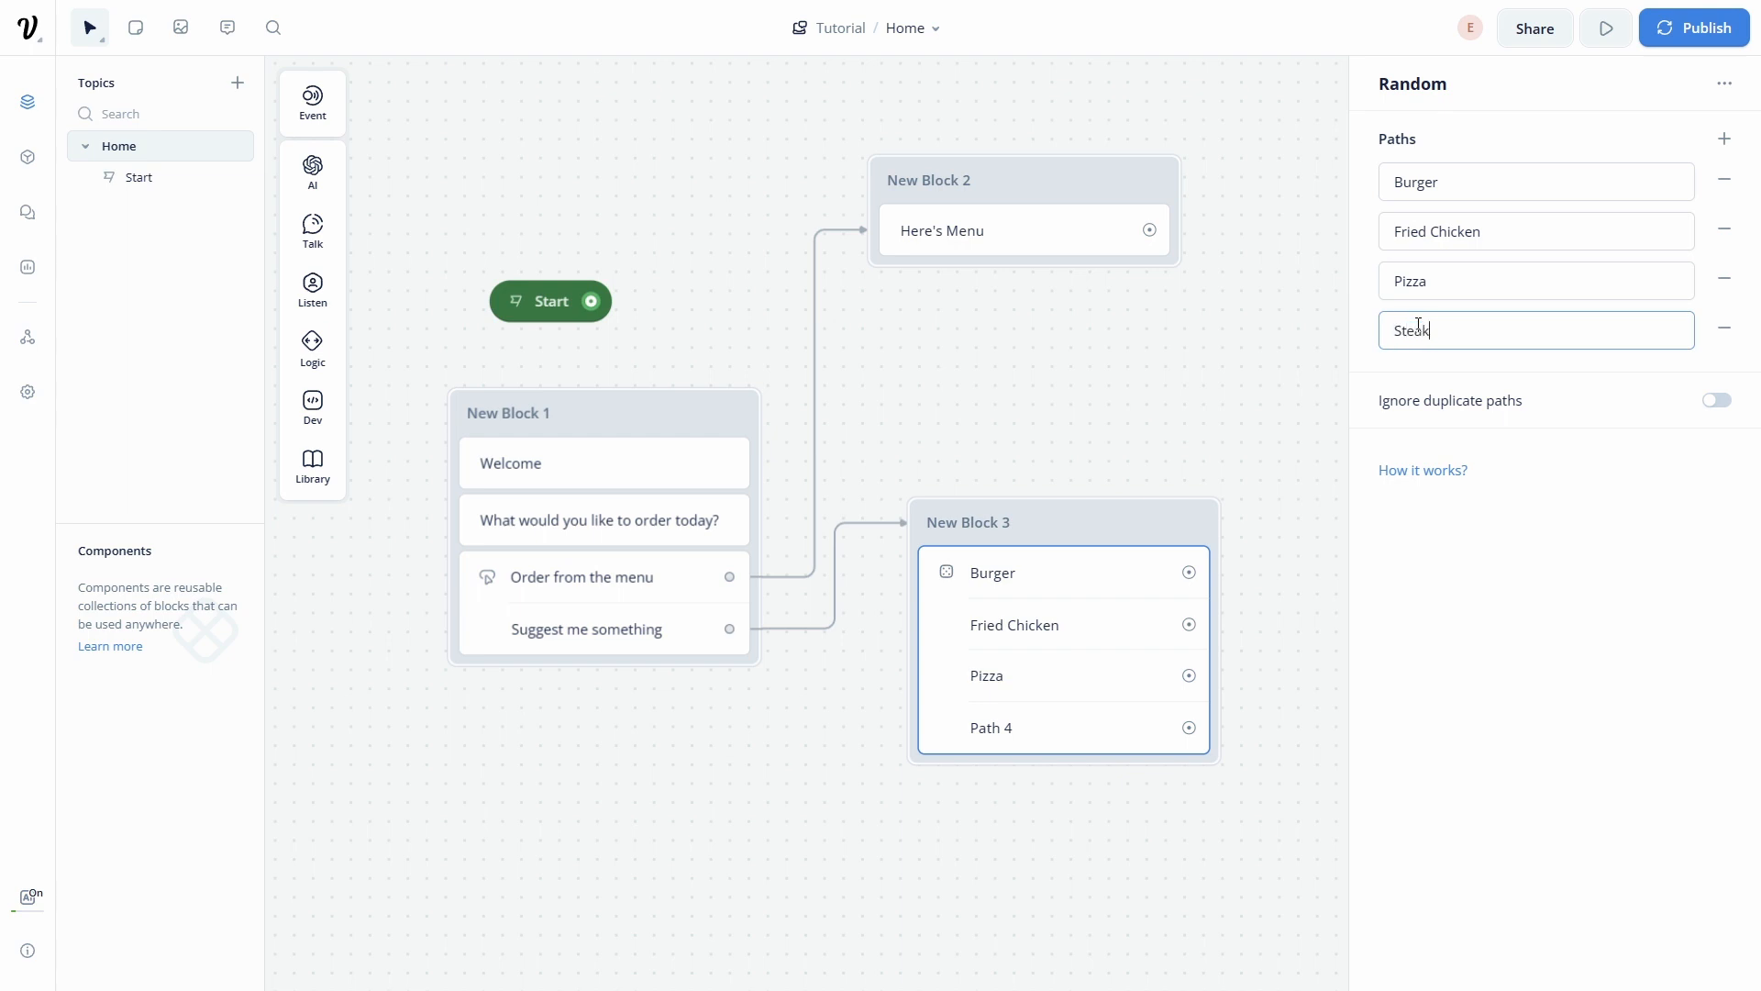
click(1469, 597)
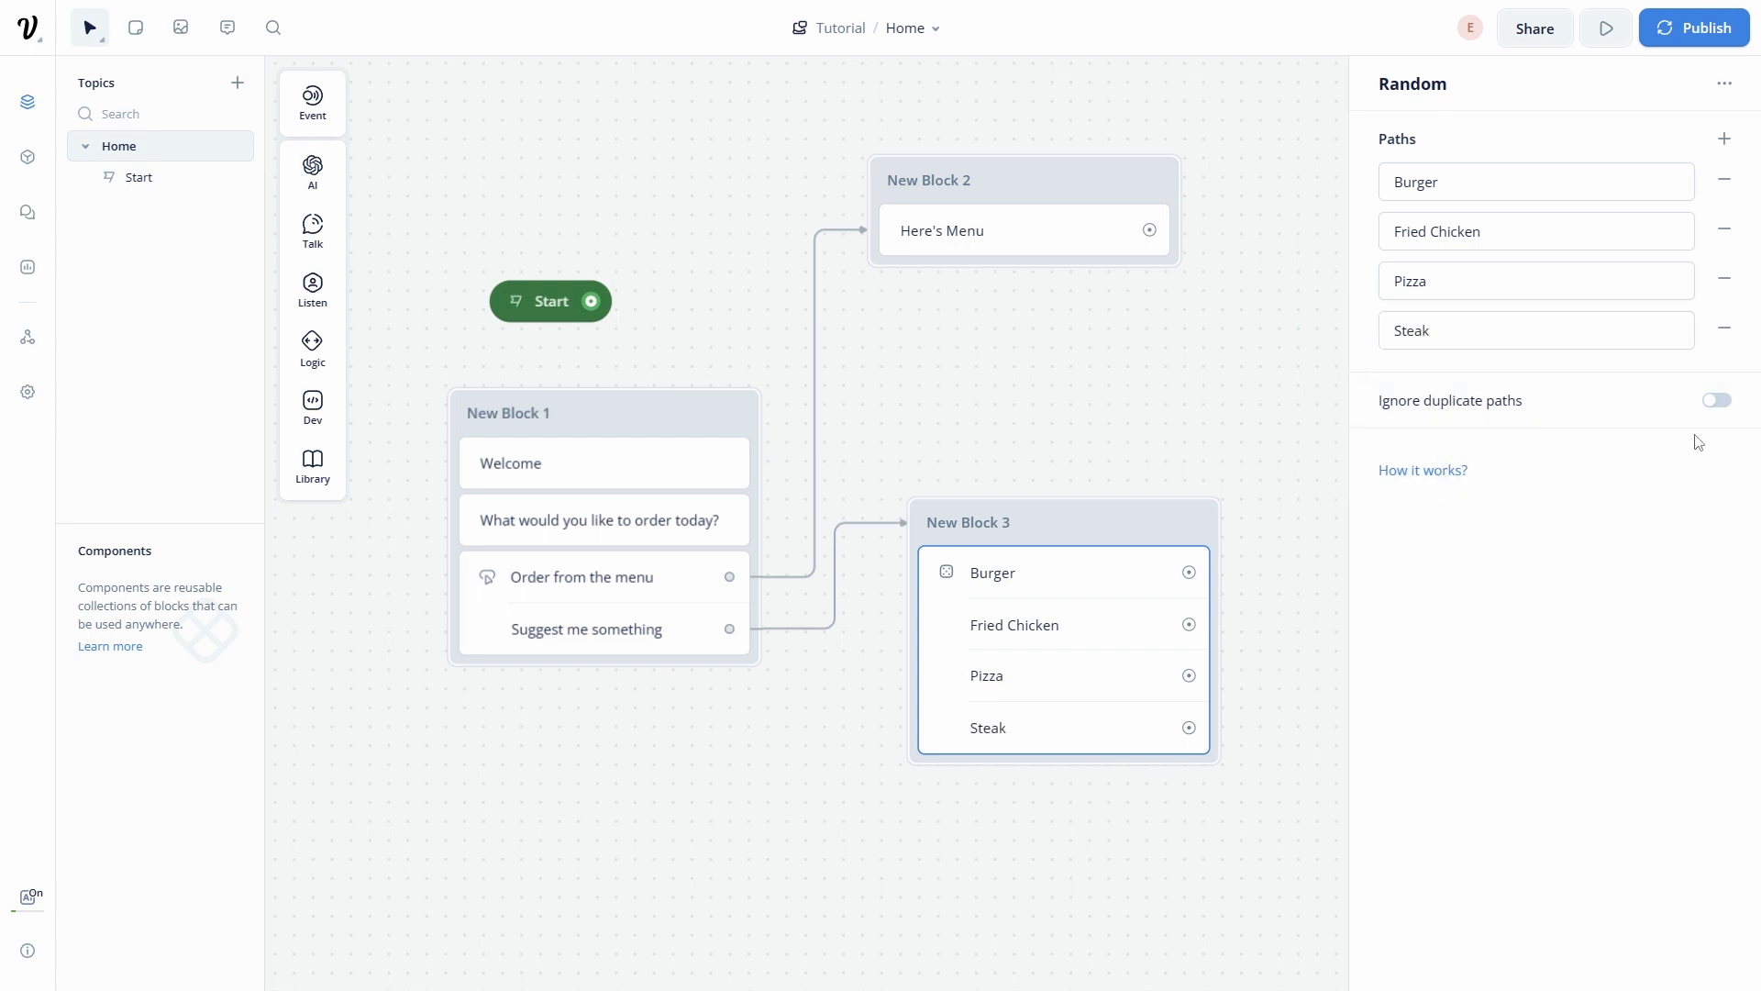
Step: Turn on Ignore duplicate paths for the Random step and move its block up and to the right on the canvas
mouse_move(1416, 414)
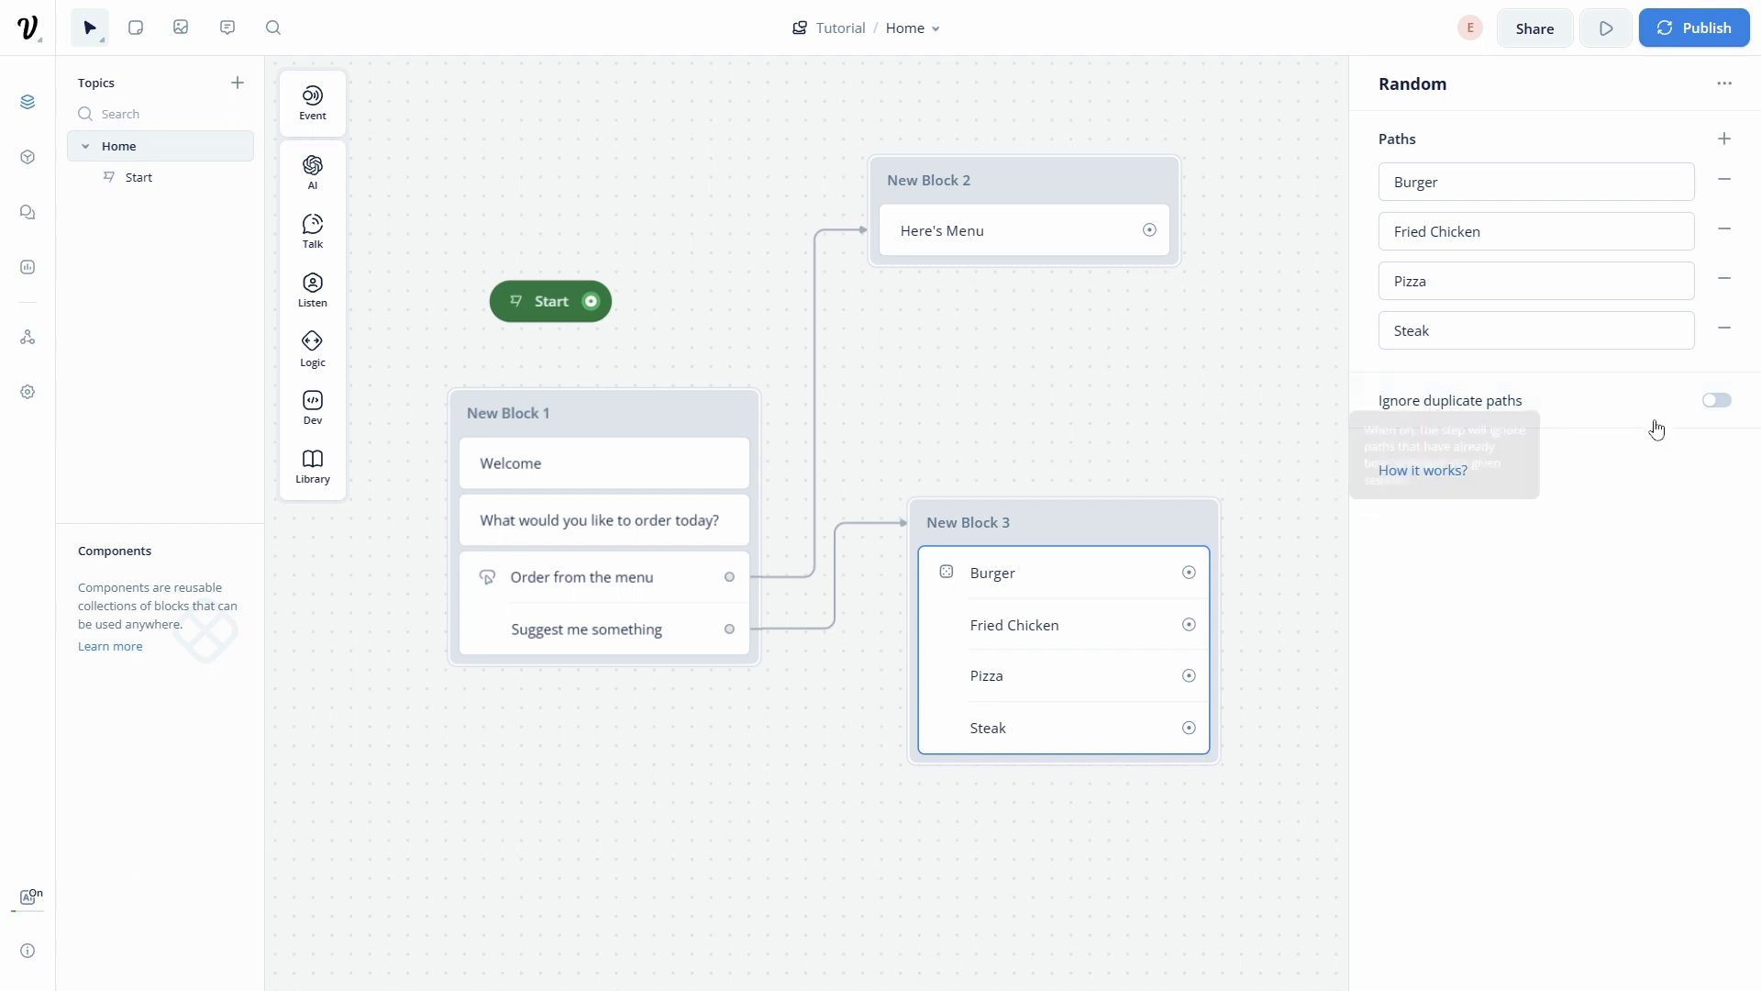
click(1712, 404)
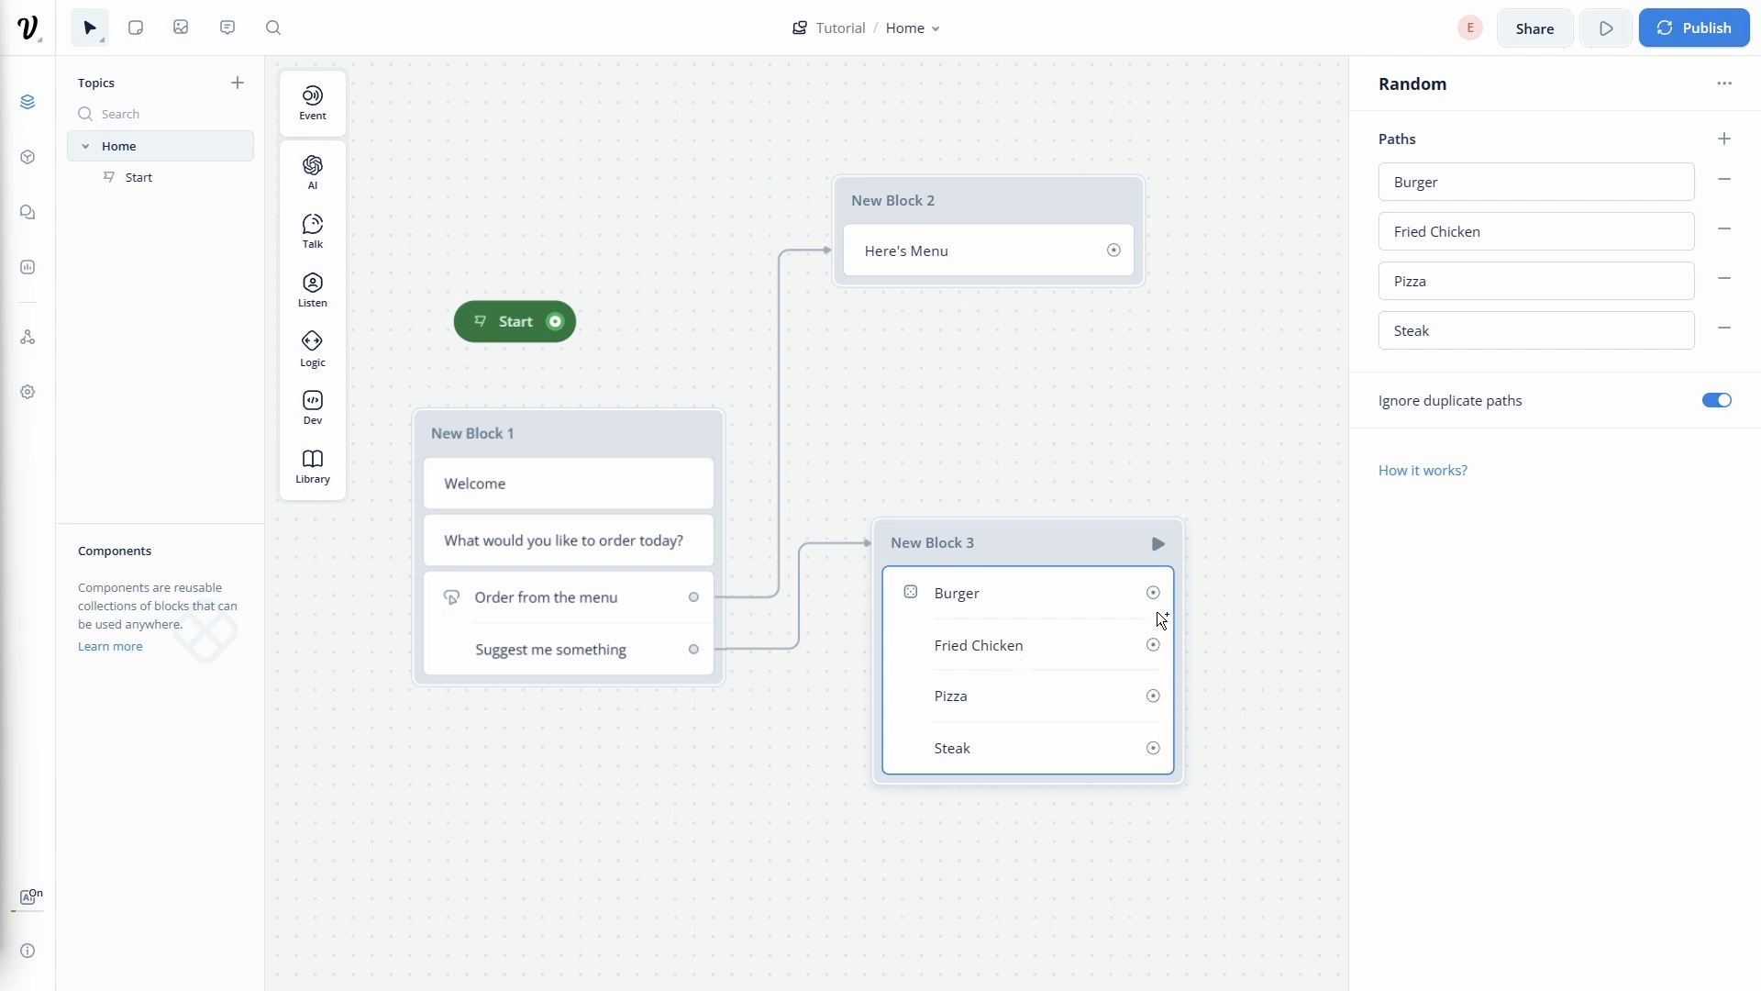
mouse_move(1158, 596)
mouse_down()
mouse_move(1250, 575)
mouse_move(1192, 596)
mouse_up()
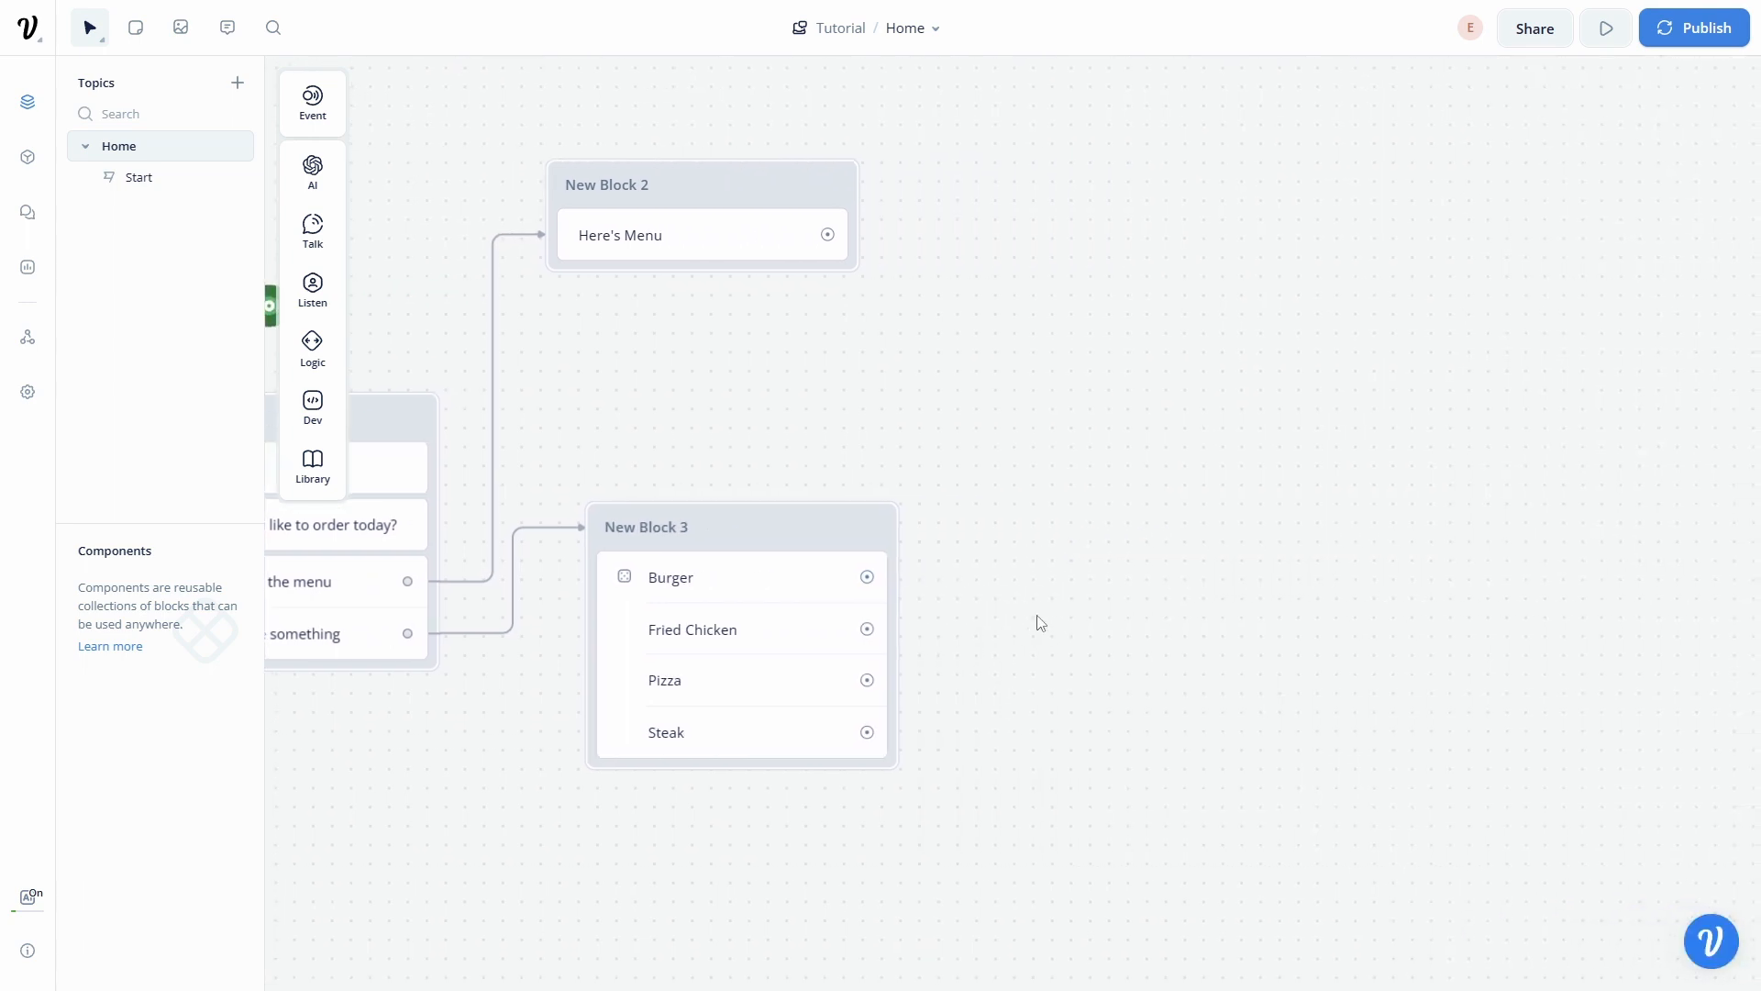
drag(750, 550, 859, 394)
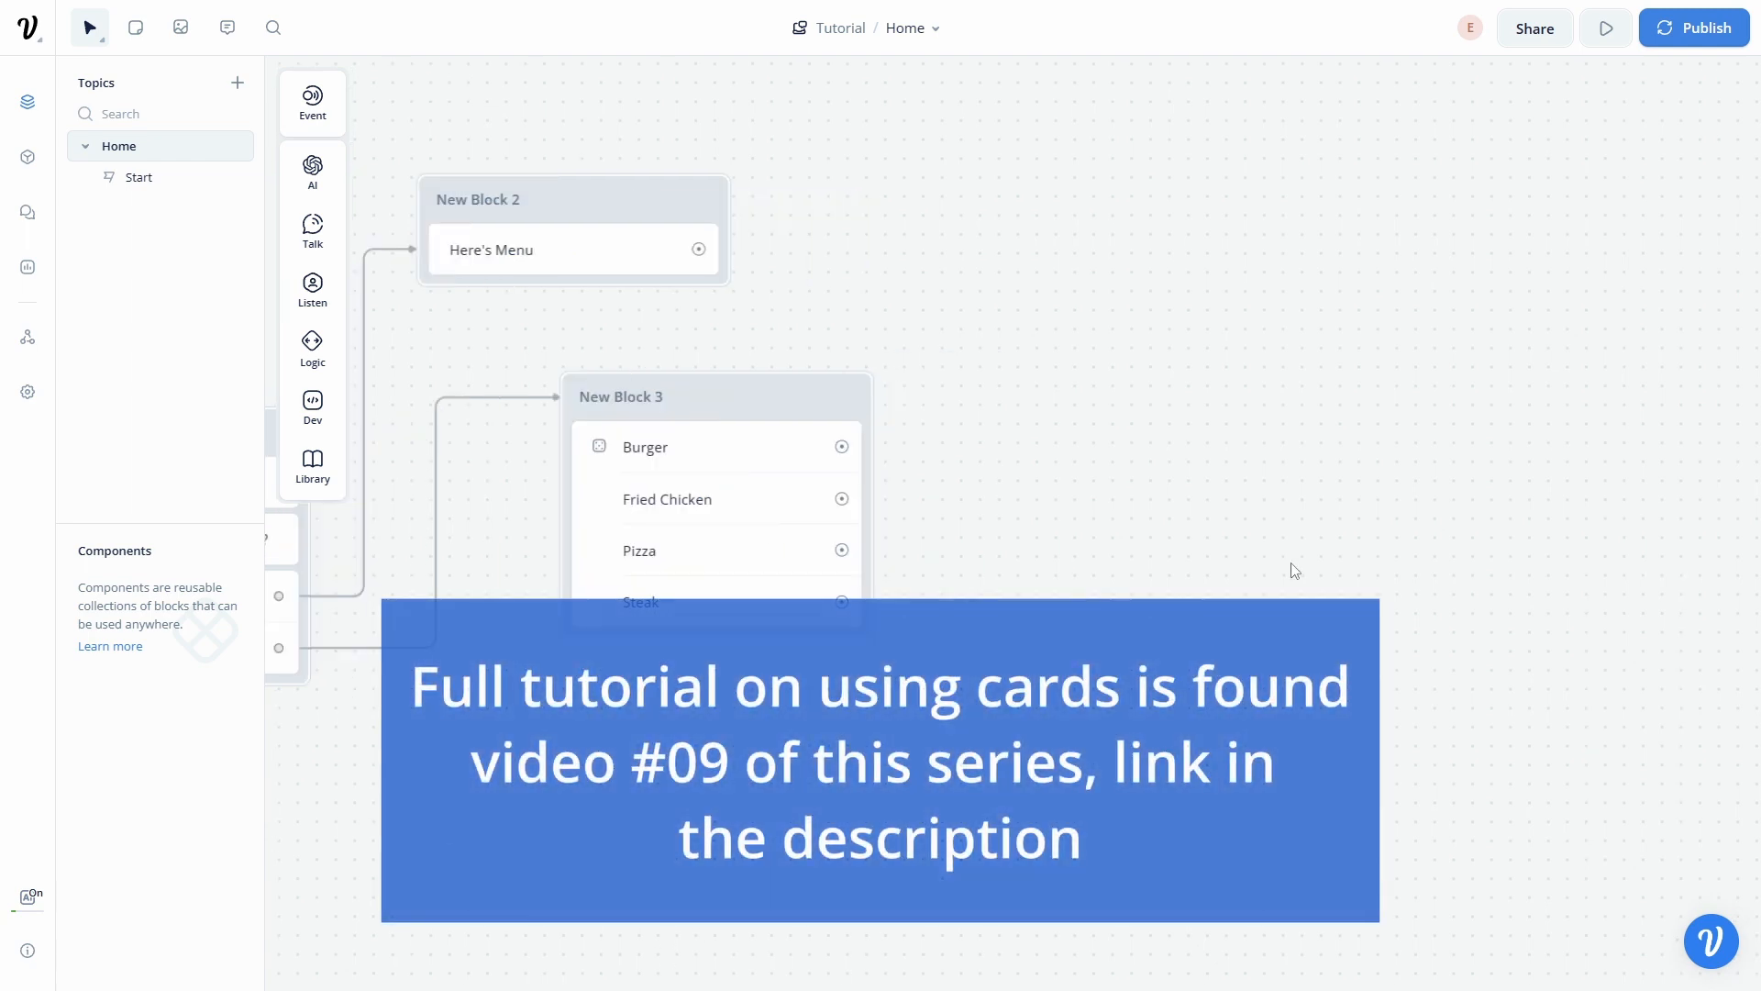
Step: Add a Card block beside the Random block, titled "Burger", with the description beginning "Savor the classic taste of our juicy, handcrafted burger"
mouse_move(335, 243)
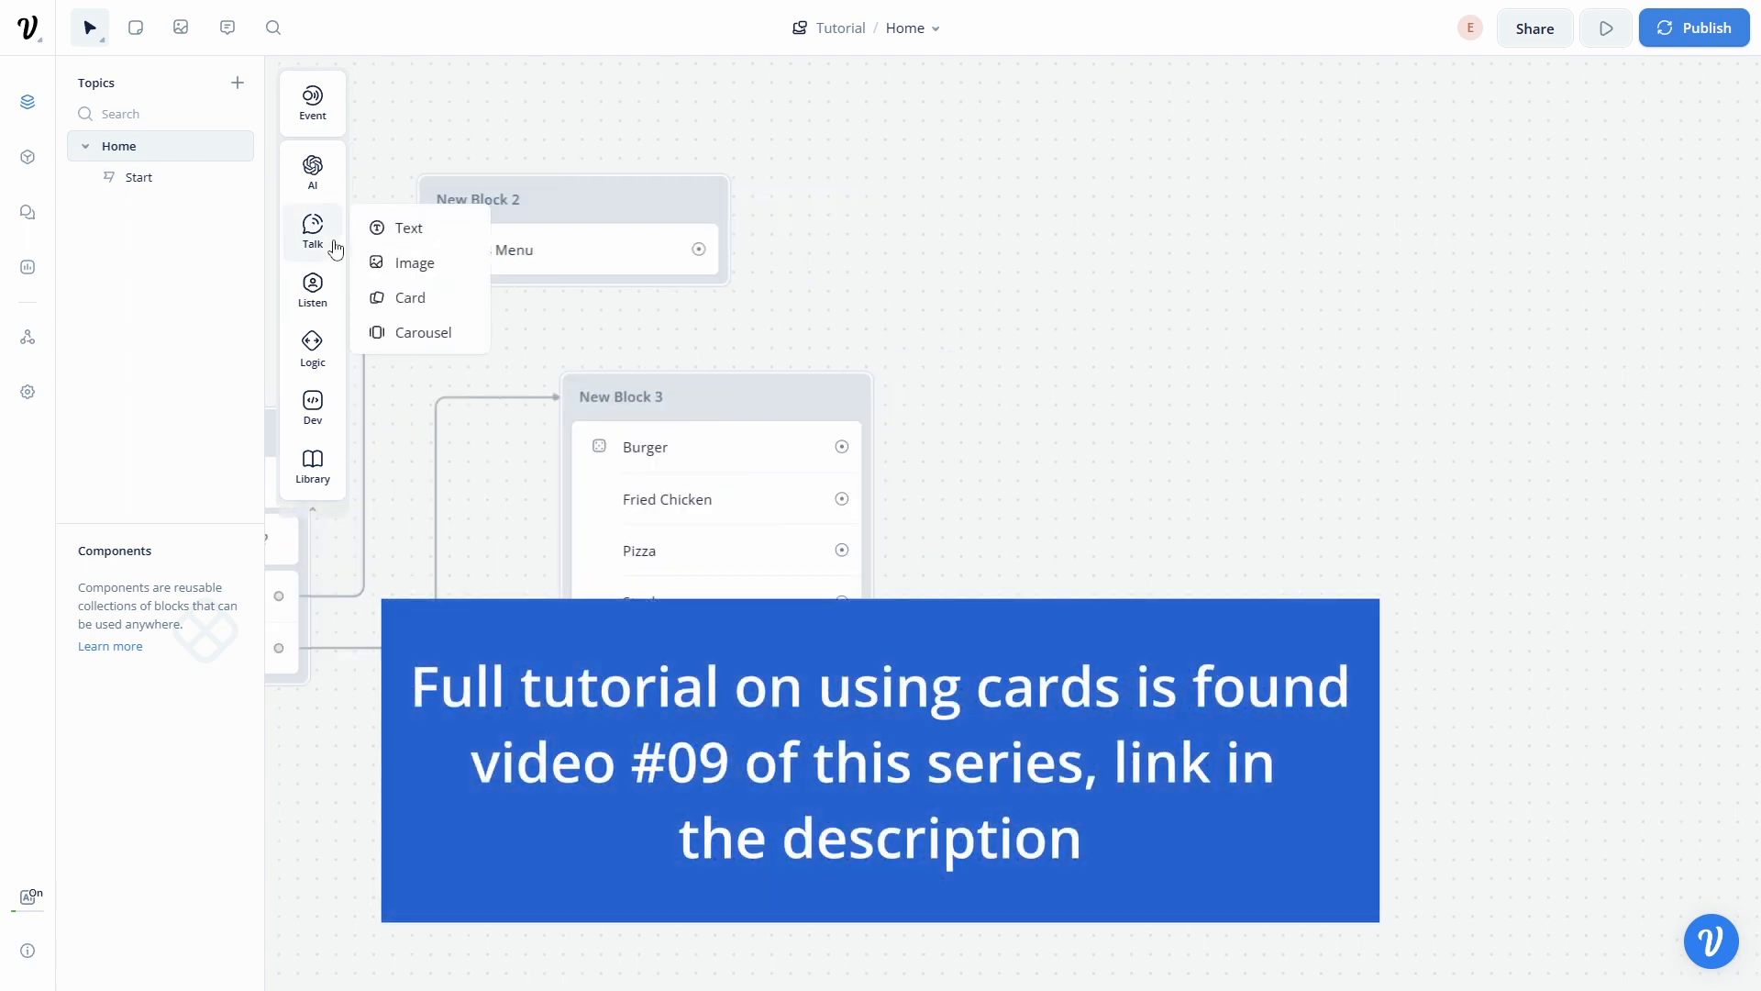
drag(404, 298, 1089, 301)
click(1147, 372)
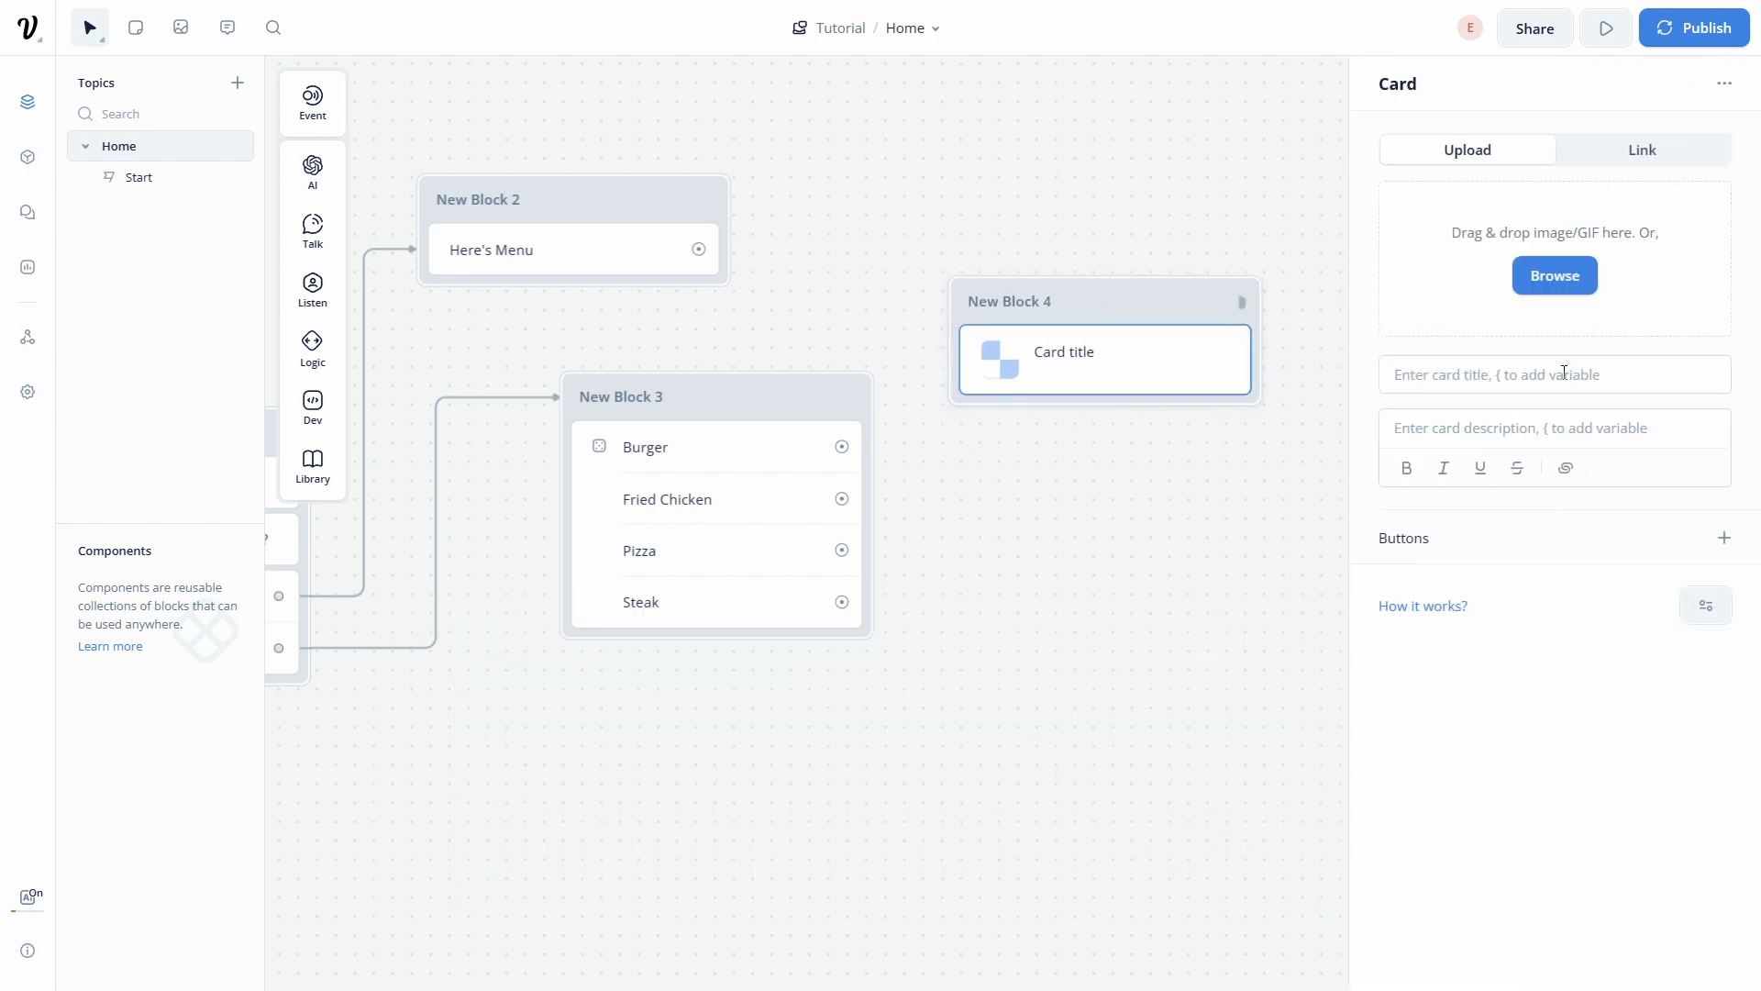
click(1559, 384)
text(Burger)
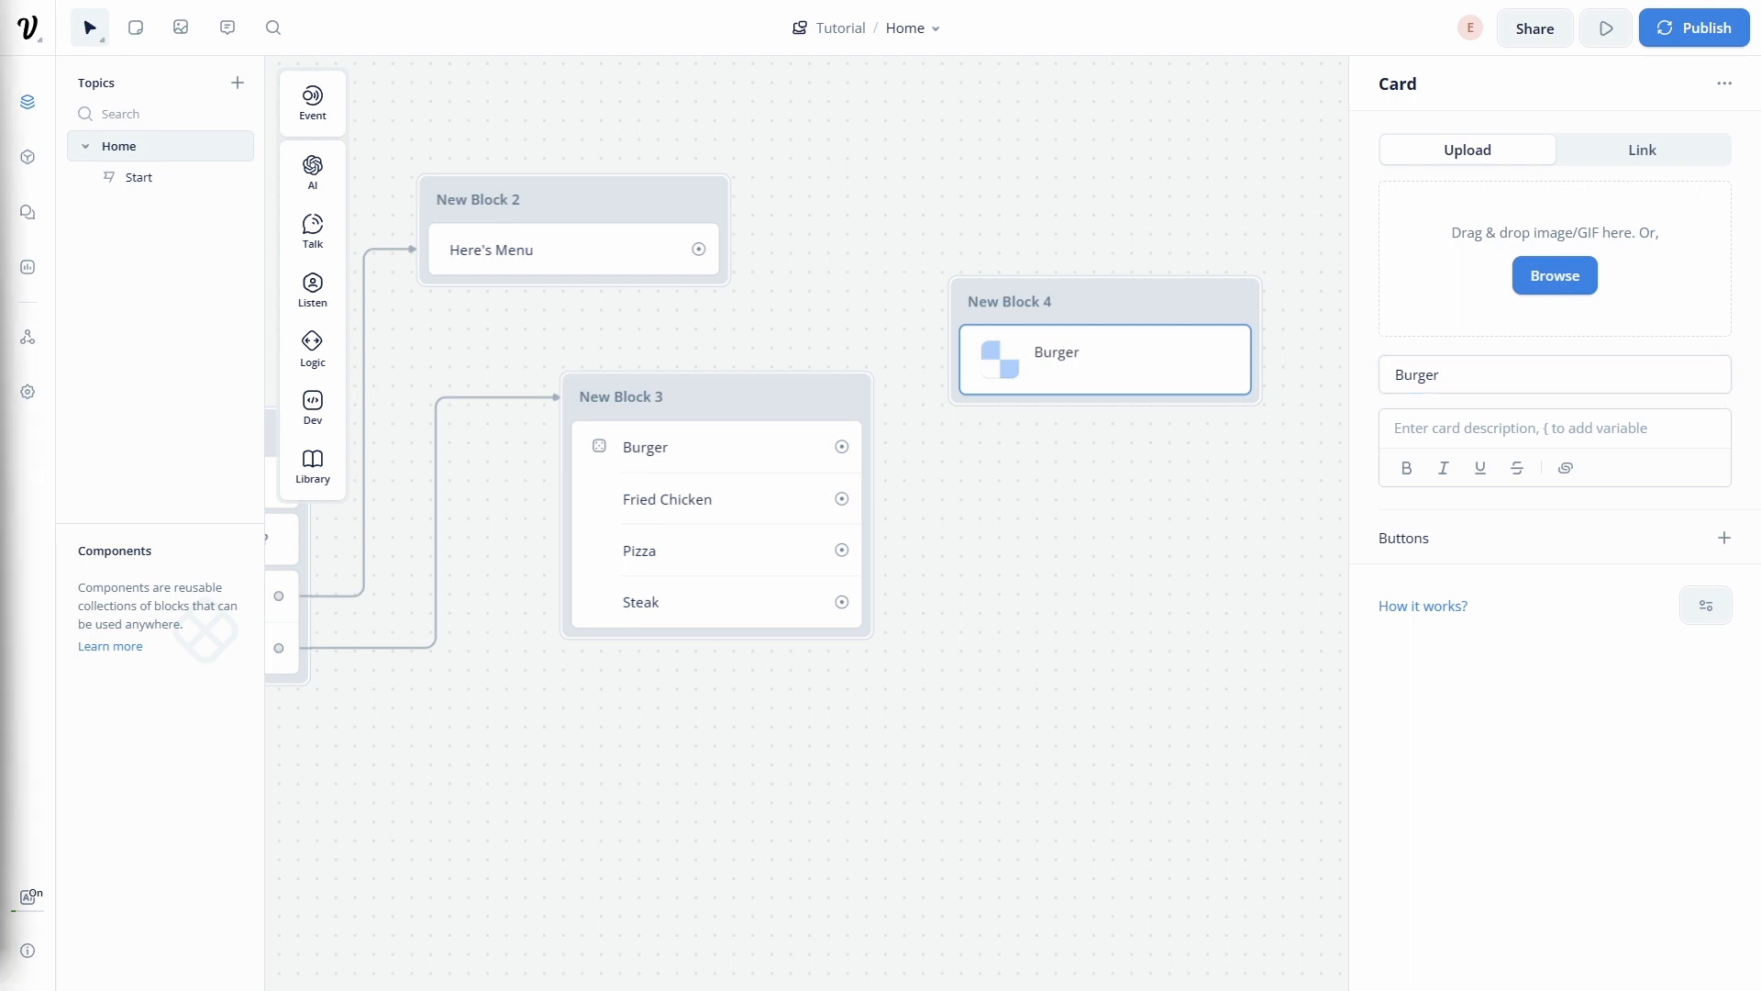
click(1418, 422)
text(Savor the classic taste of our juicy, handcrafted burger, featuring a perfectly grilled beef patty topped with fresh lettuce, ripe tomato, and your choice of cheese, all nestled between a soft, toasted bun. A true delight for burger enthusiasts!)
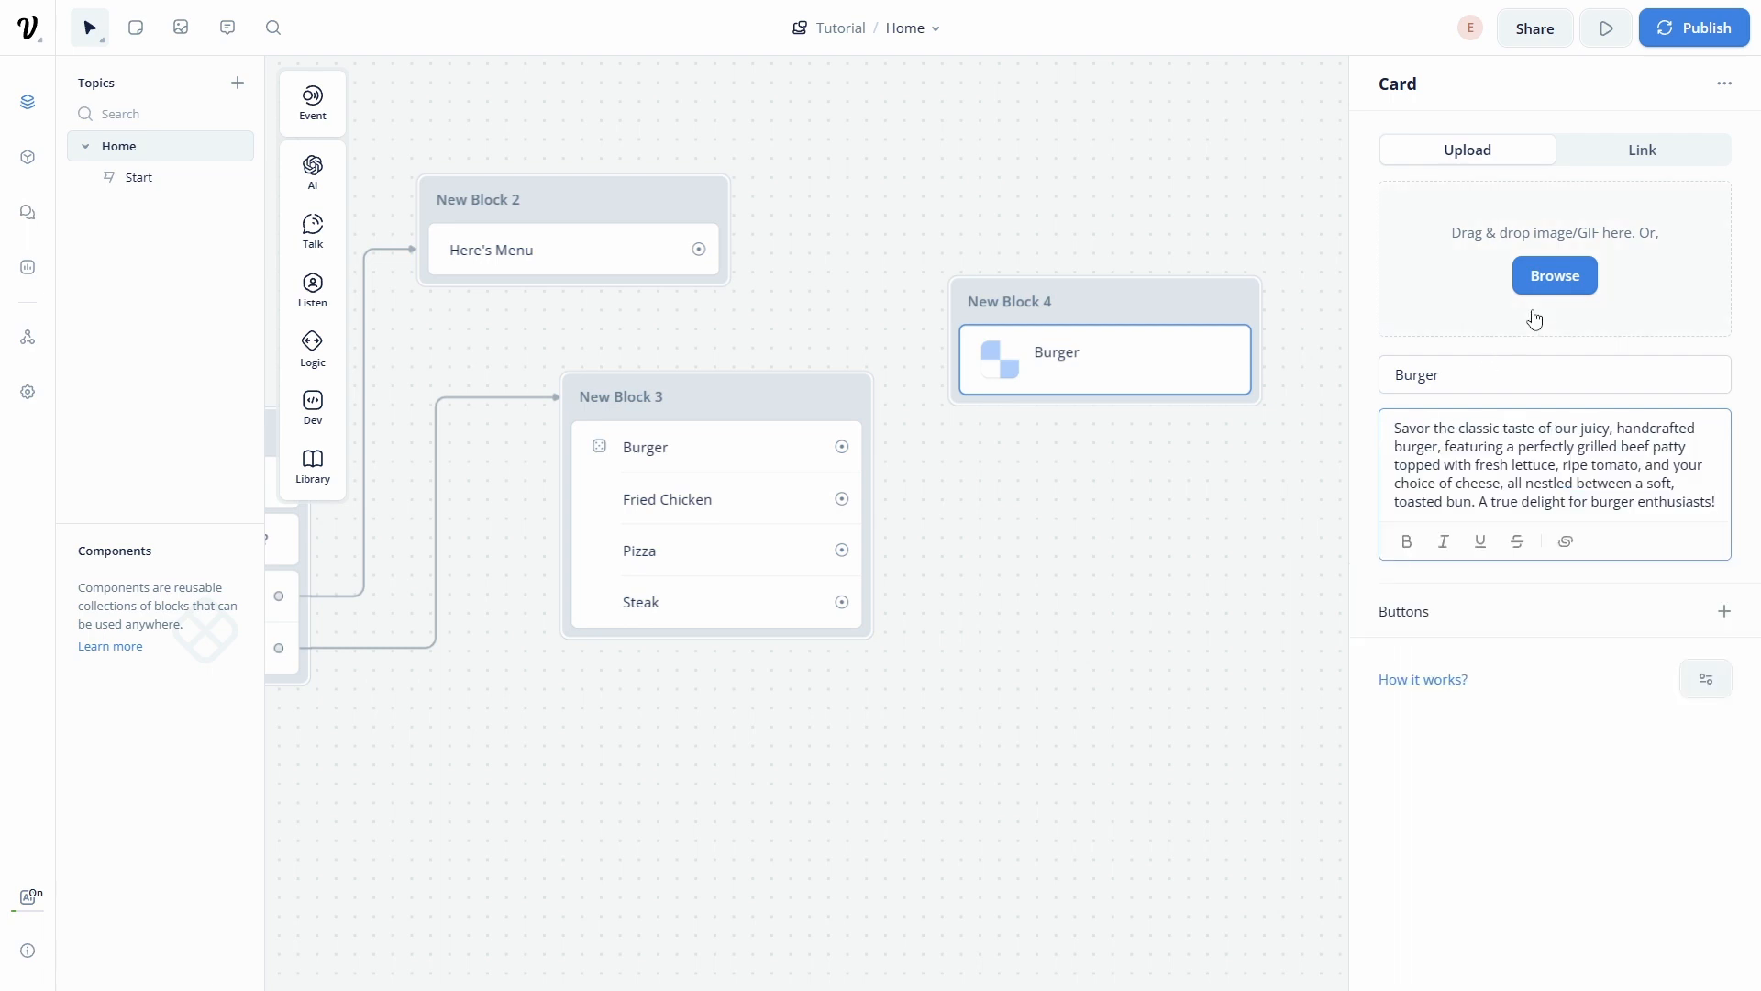
Step: Upload a burger photo to the Burger card and add a button labelled "Order Now"
click(1553, 275)
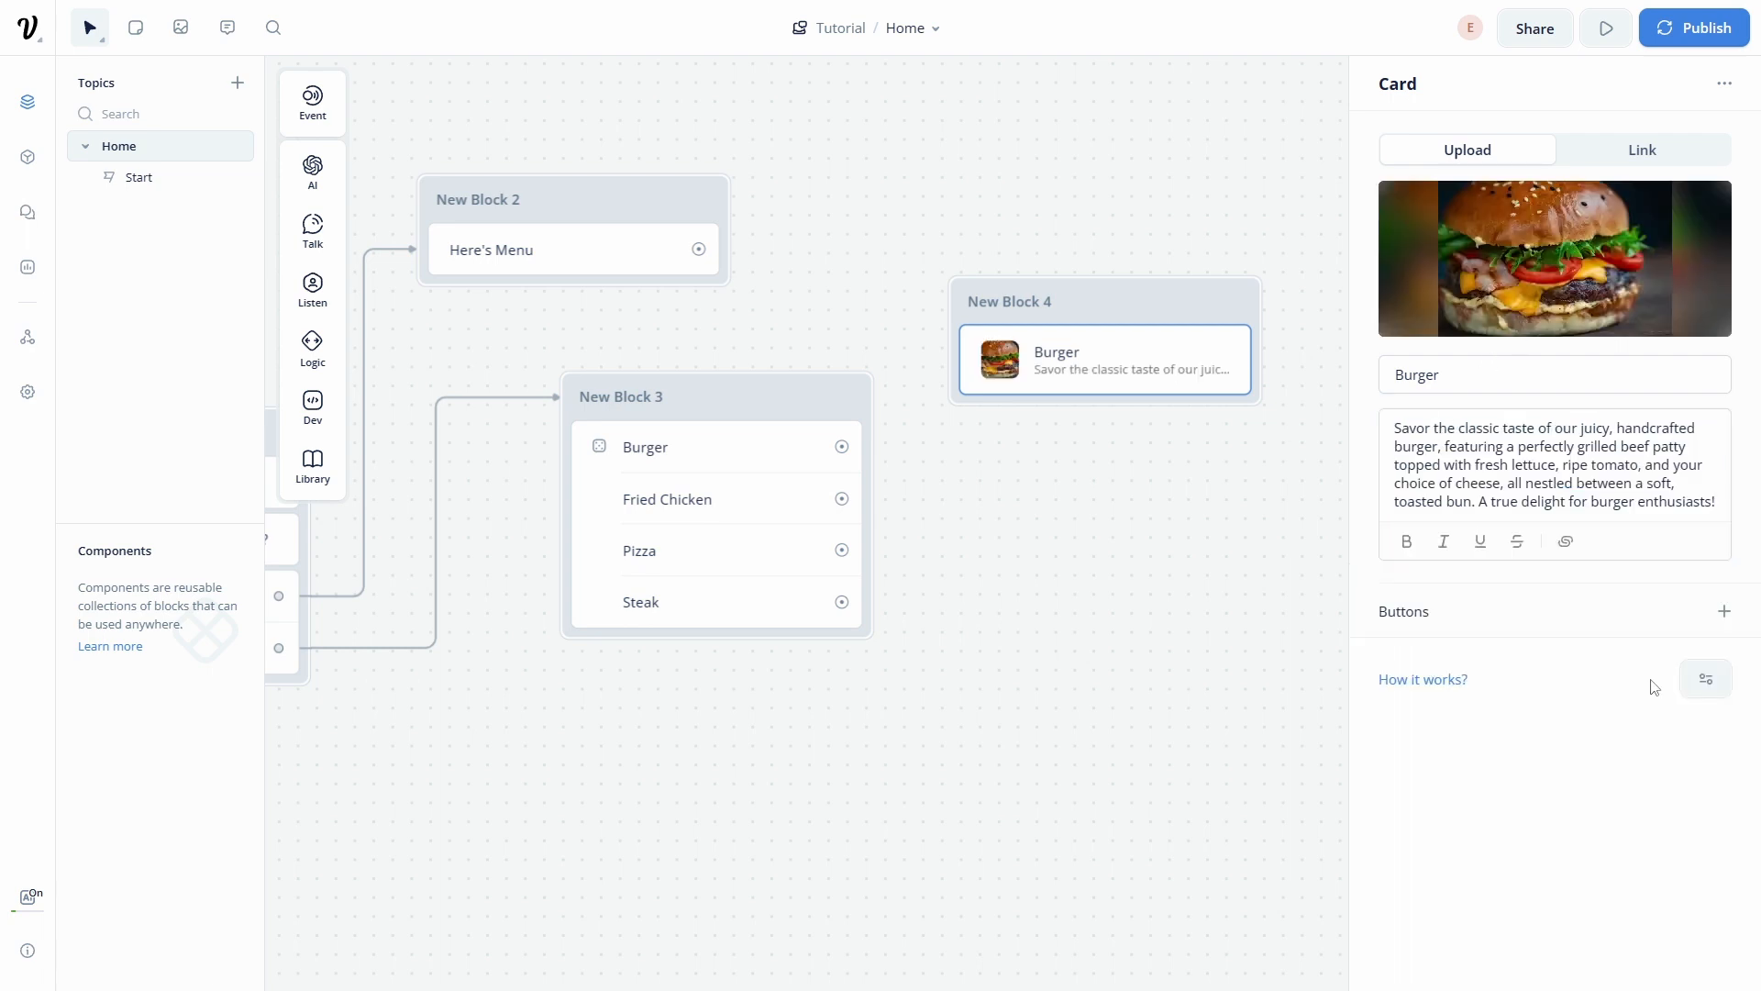
click(1725, 612)
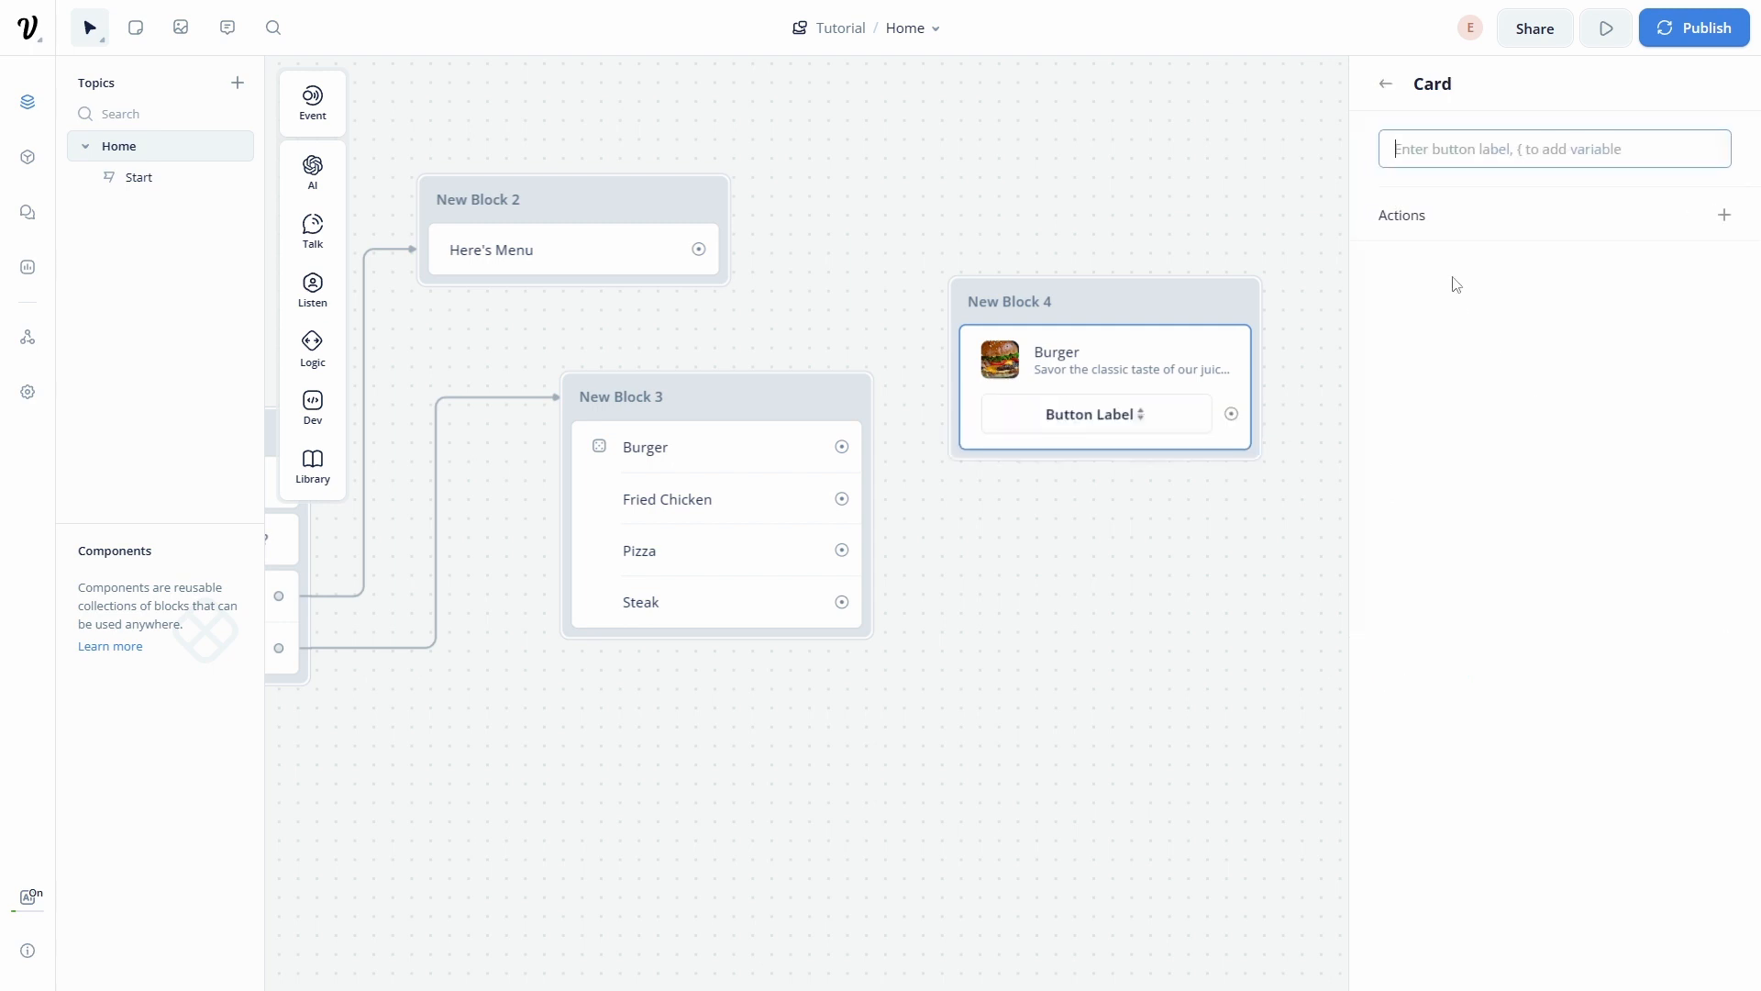
text(O)
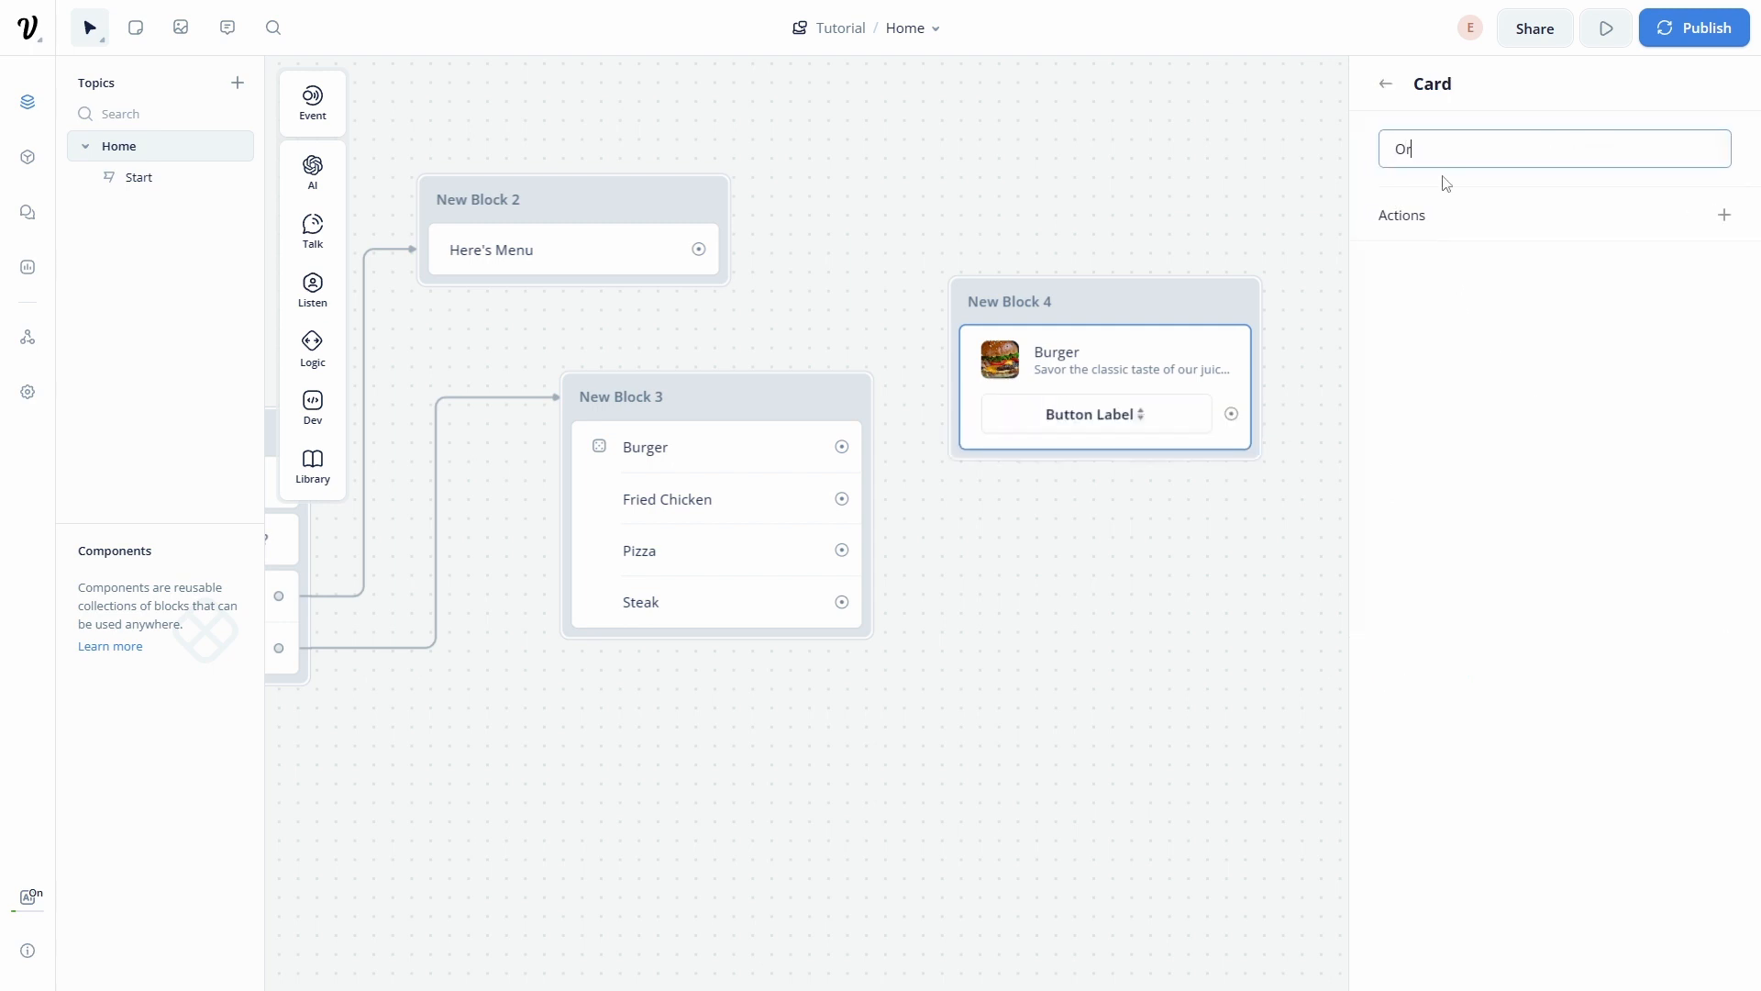
text(rder Now)
click(1386, 83)
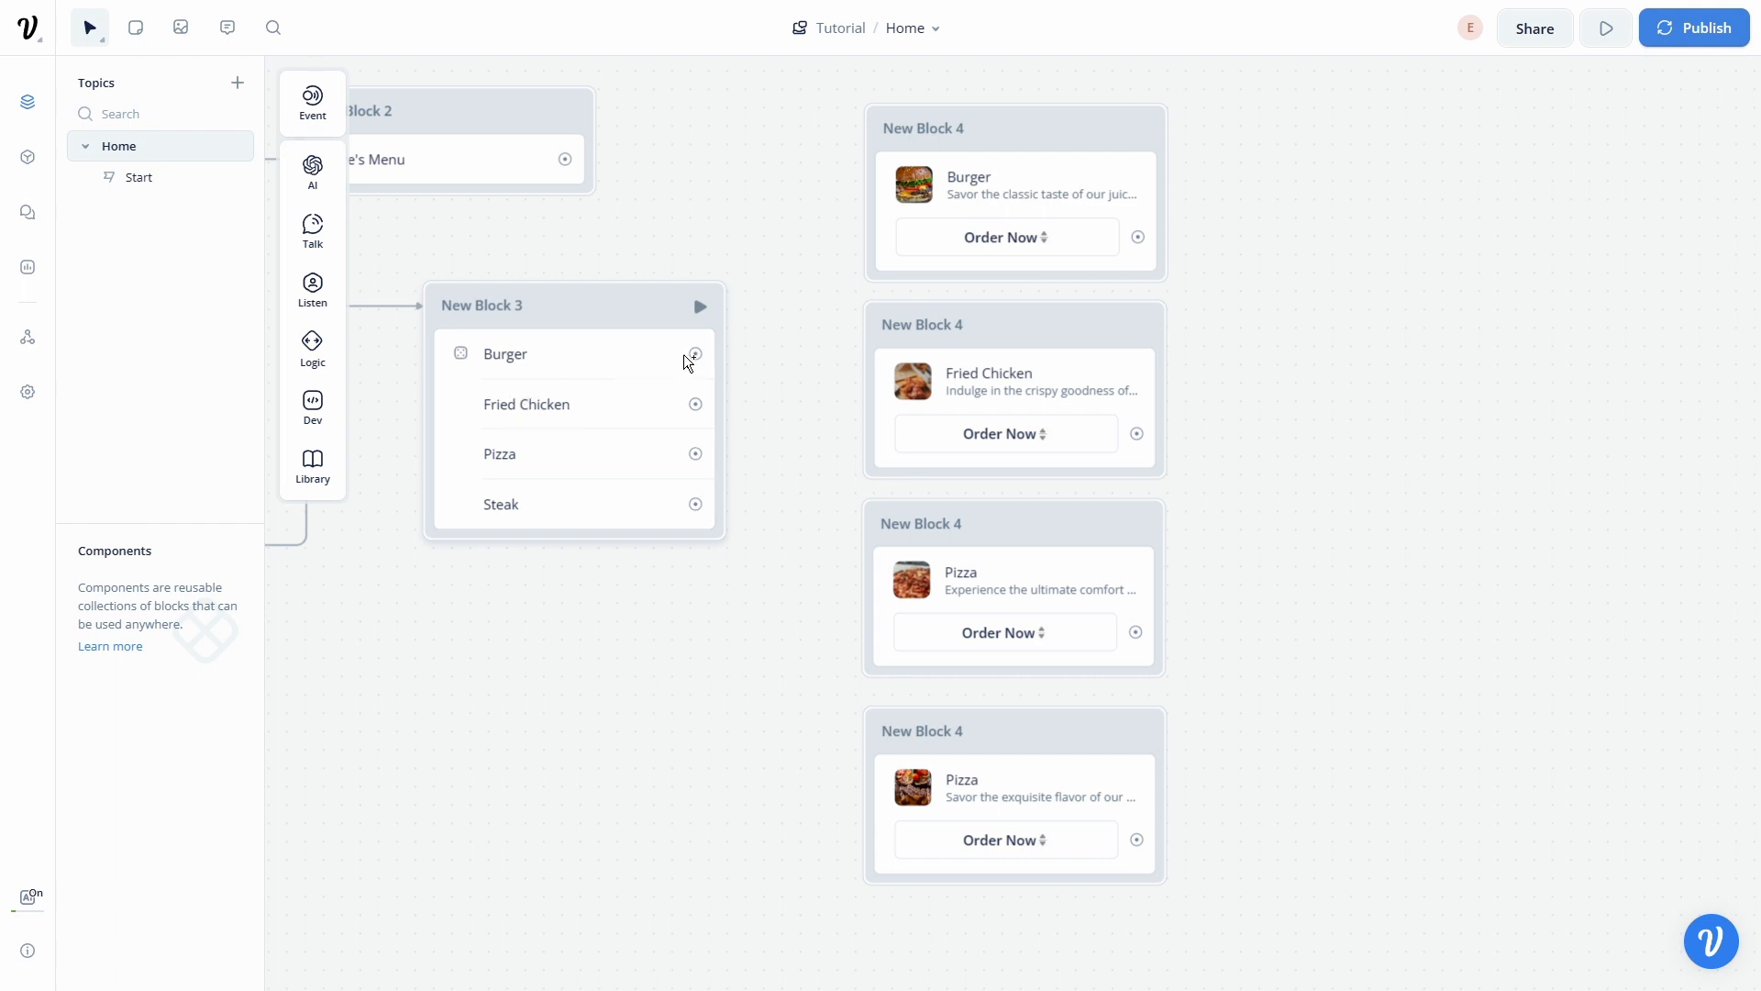
Step: Connect the Burger, Fried Chicken, Pizza and Steak paths of the Random block to their respective card blocks
drag(696, 354, 870, 137)
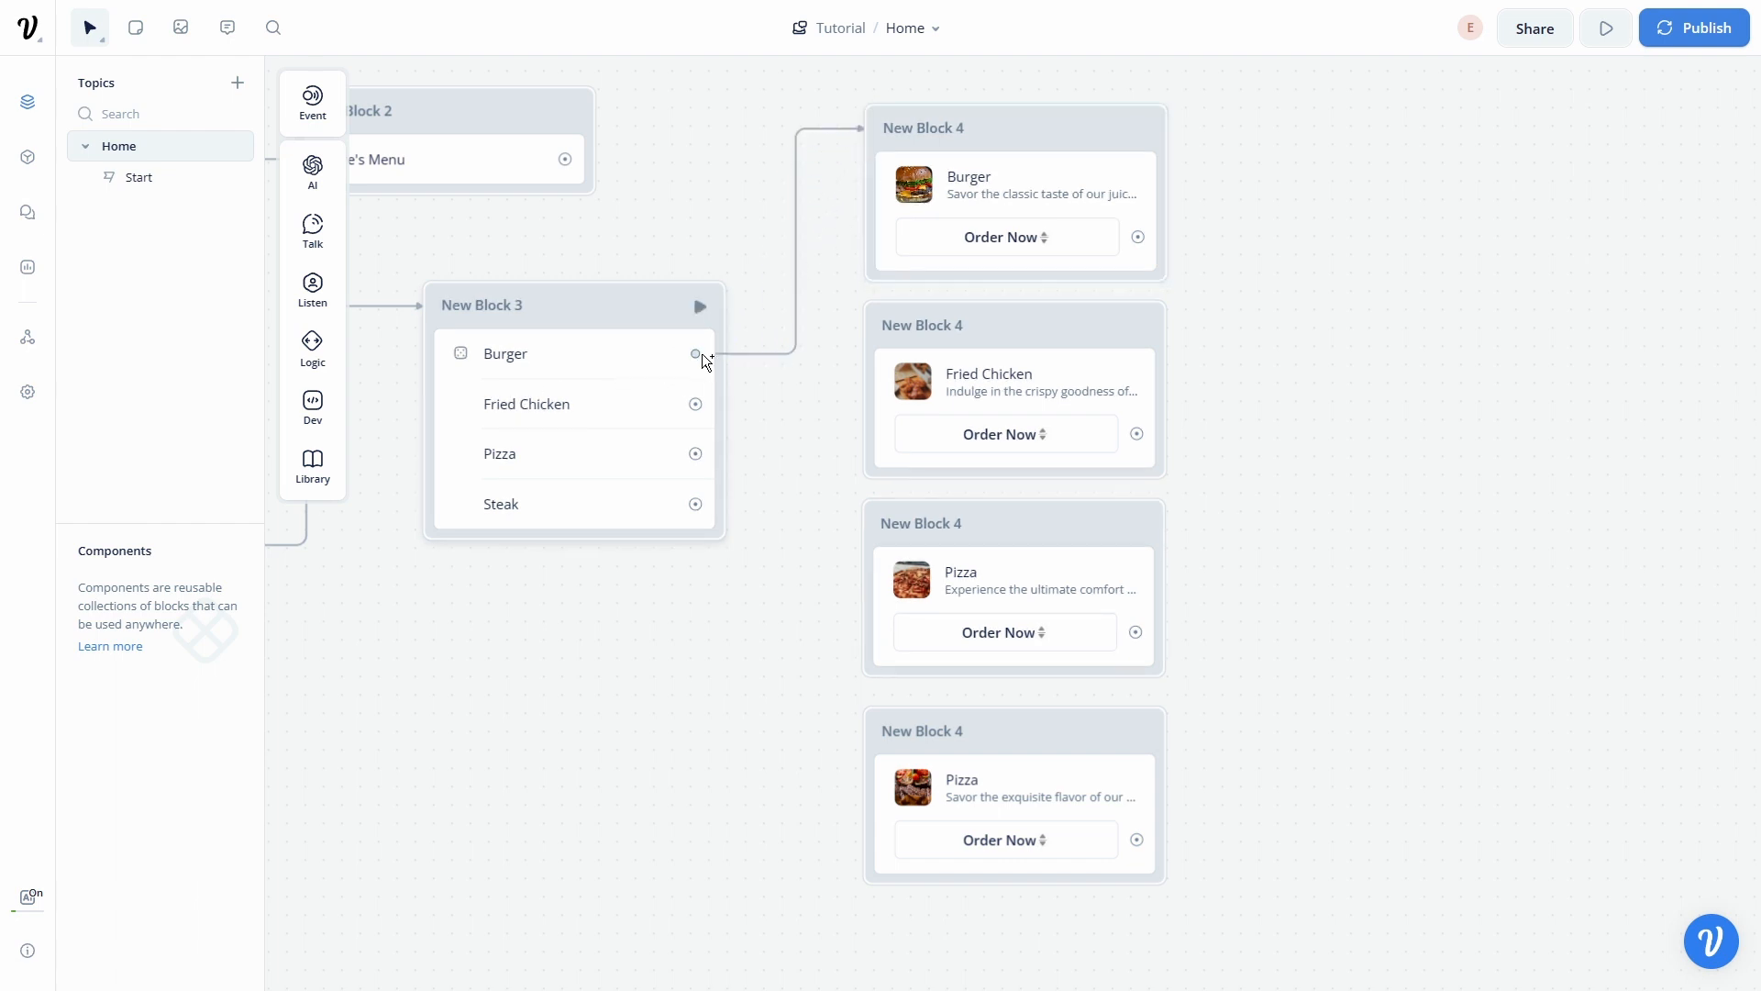
drag(696, 405, 874, 363)
drag(696, 453, 873, 523)
drag(695, 508, 861, 728)
Step: Rename the block with the welcome message as "Welcome Step" and the "Here's Menu" block as "Menu"
scroll(934, 683, left, 5)
scroll(825, 668, left, 3)
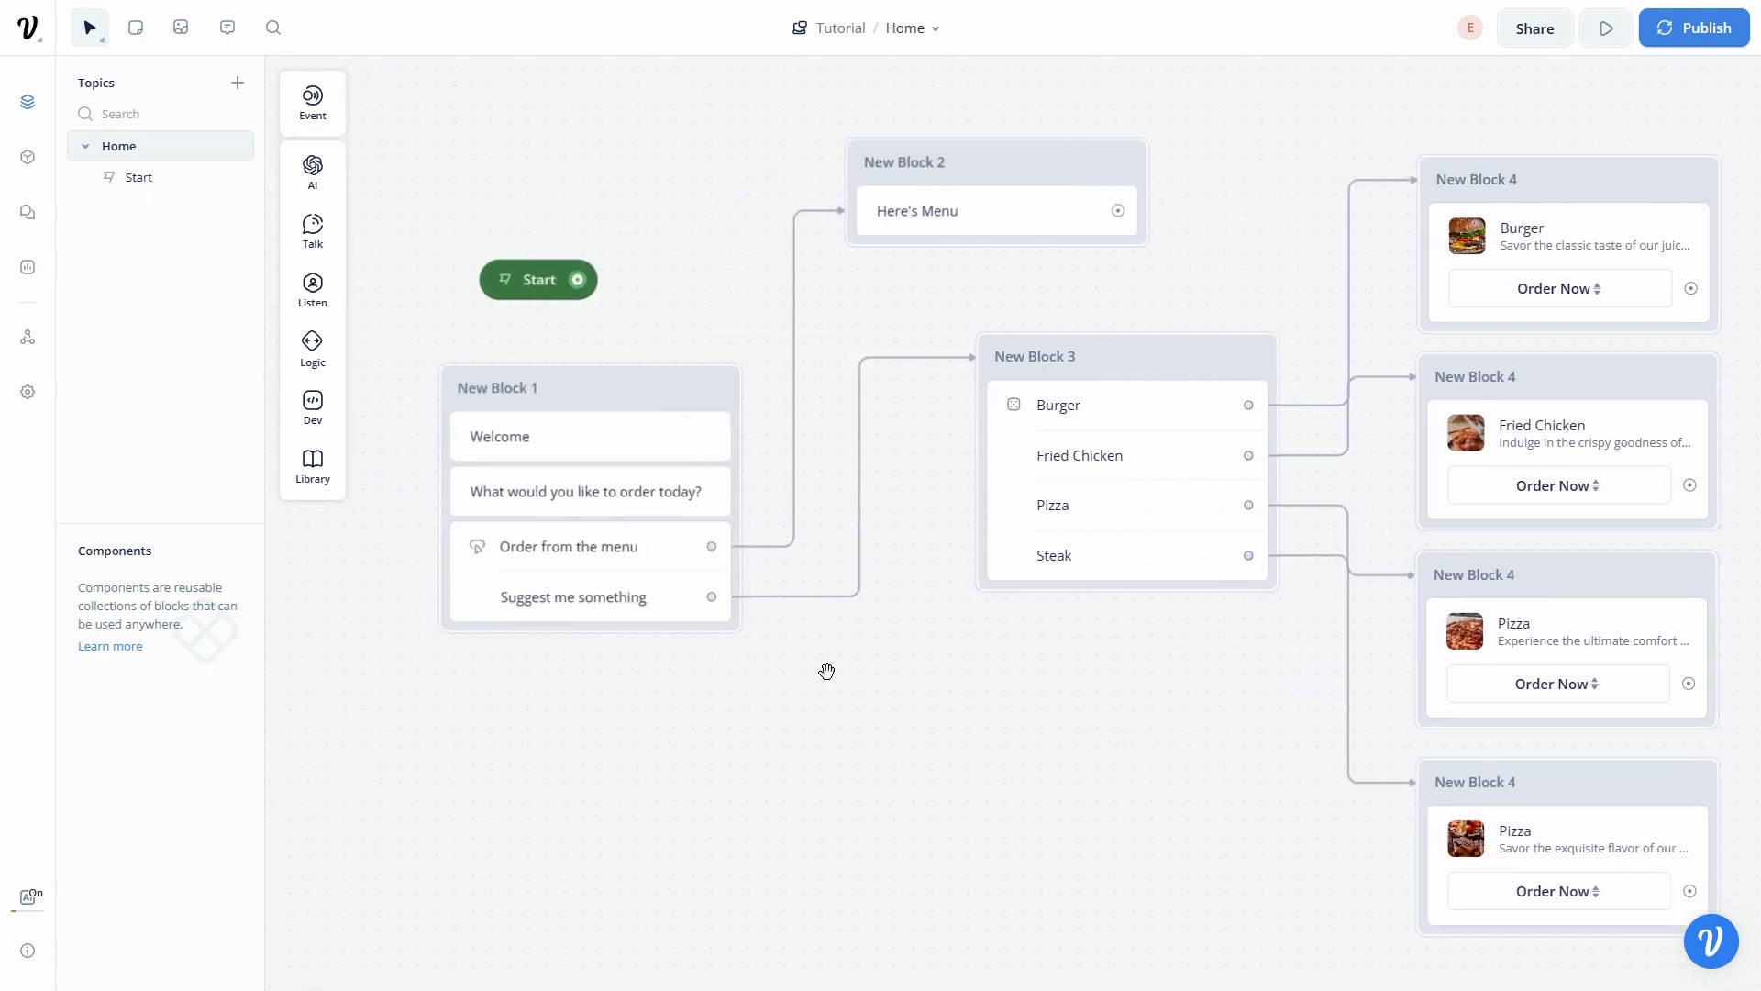
double_click(580, 381)
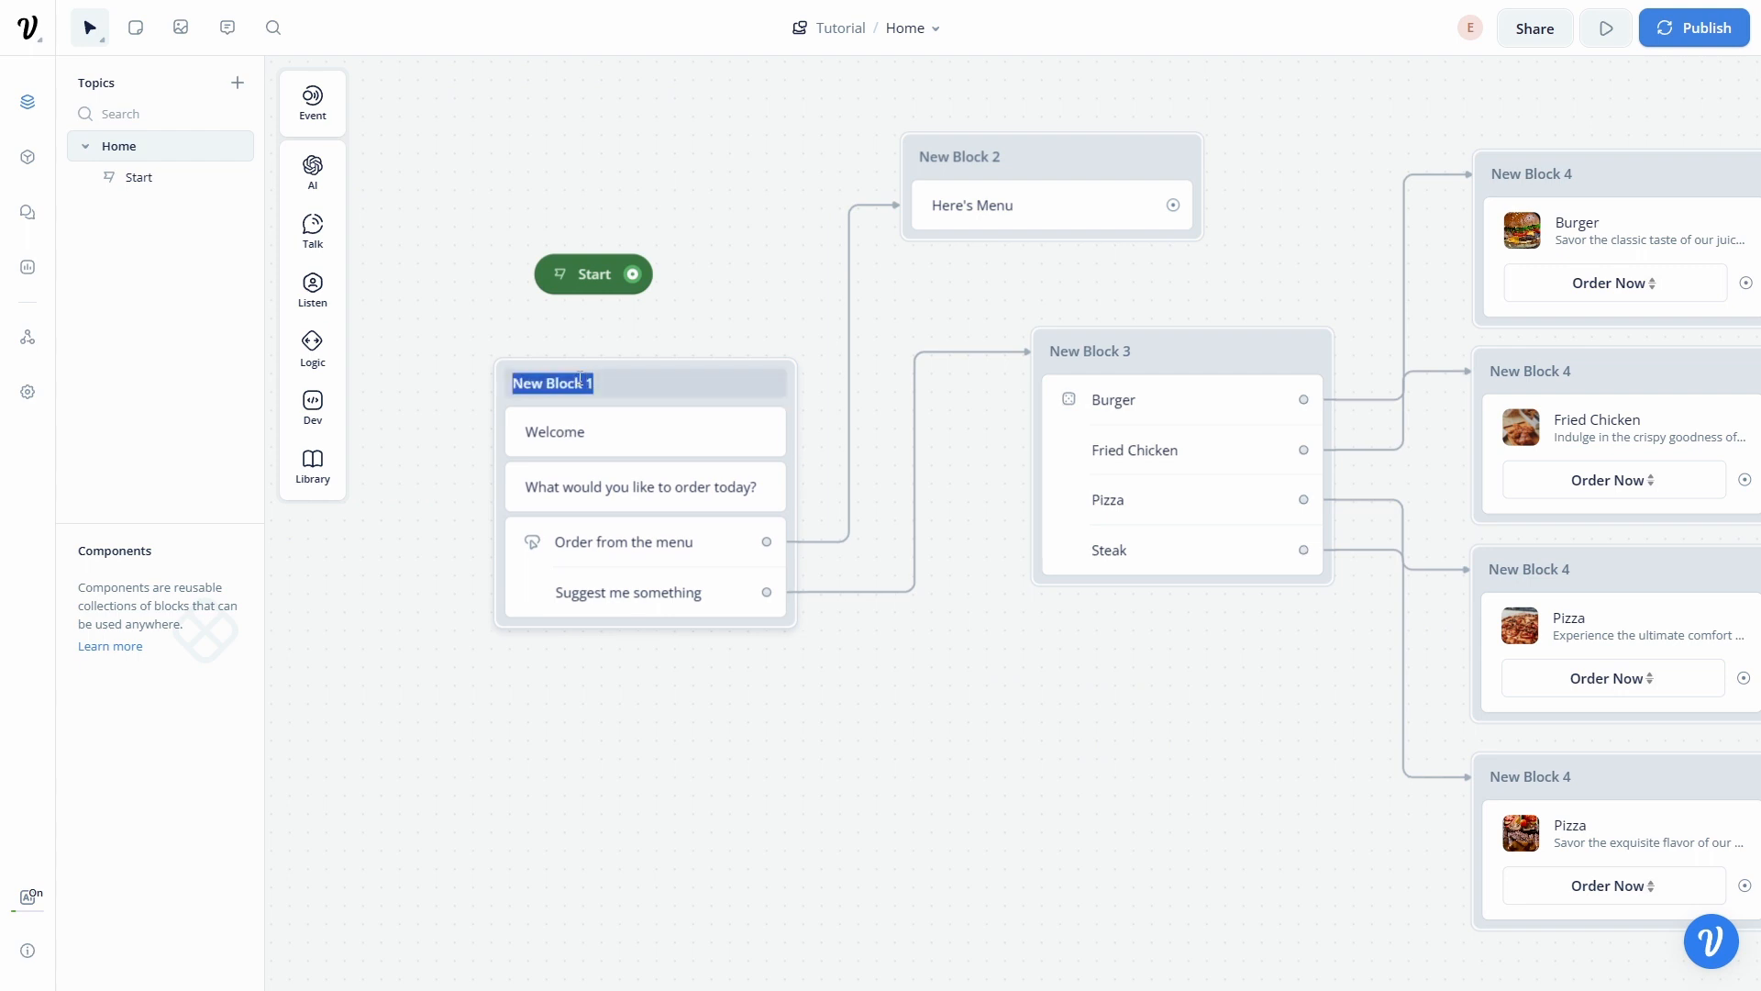
text(elcome Step)
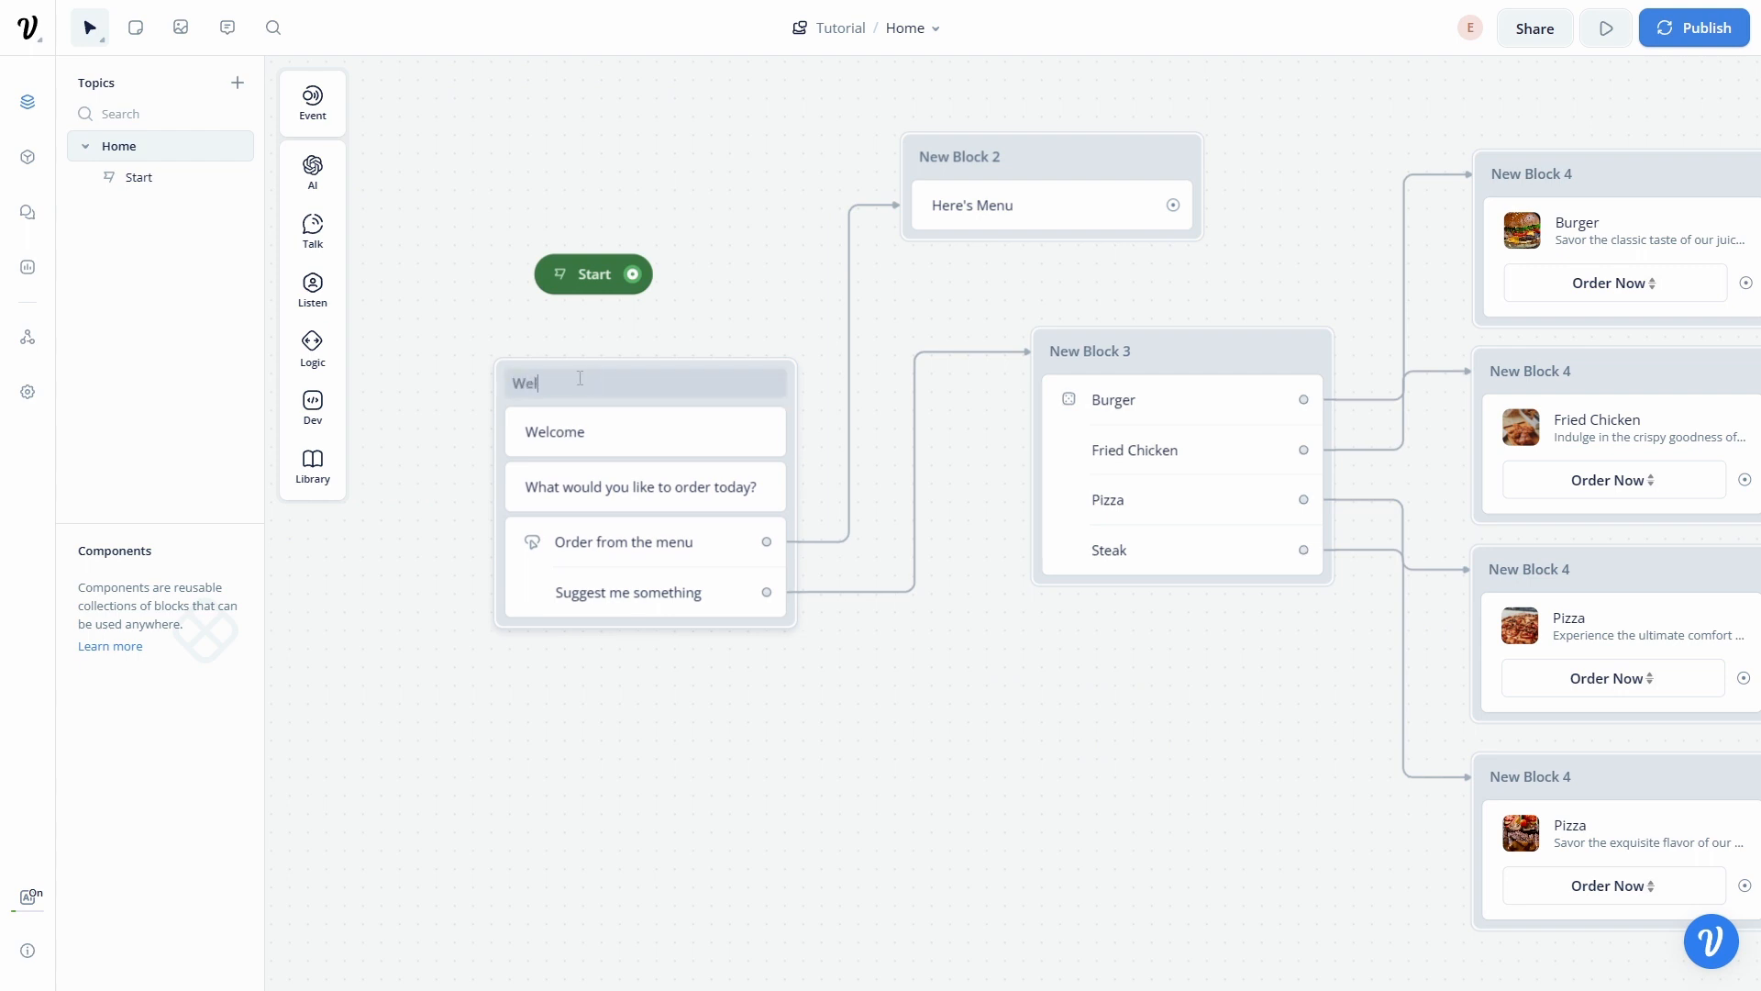
key(Return)
double_click(963, 156)
text(Menu)
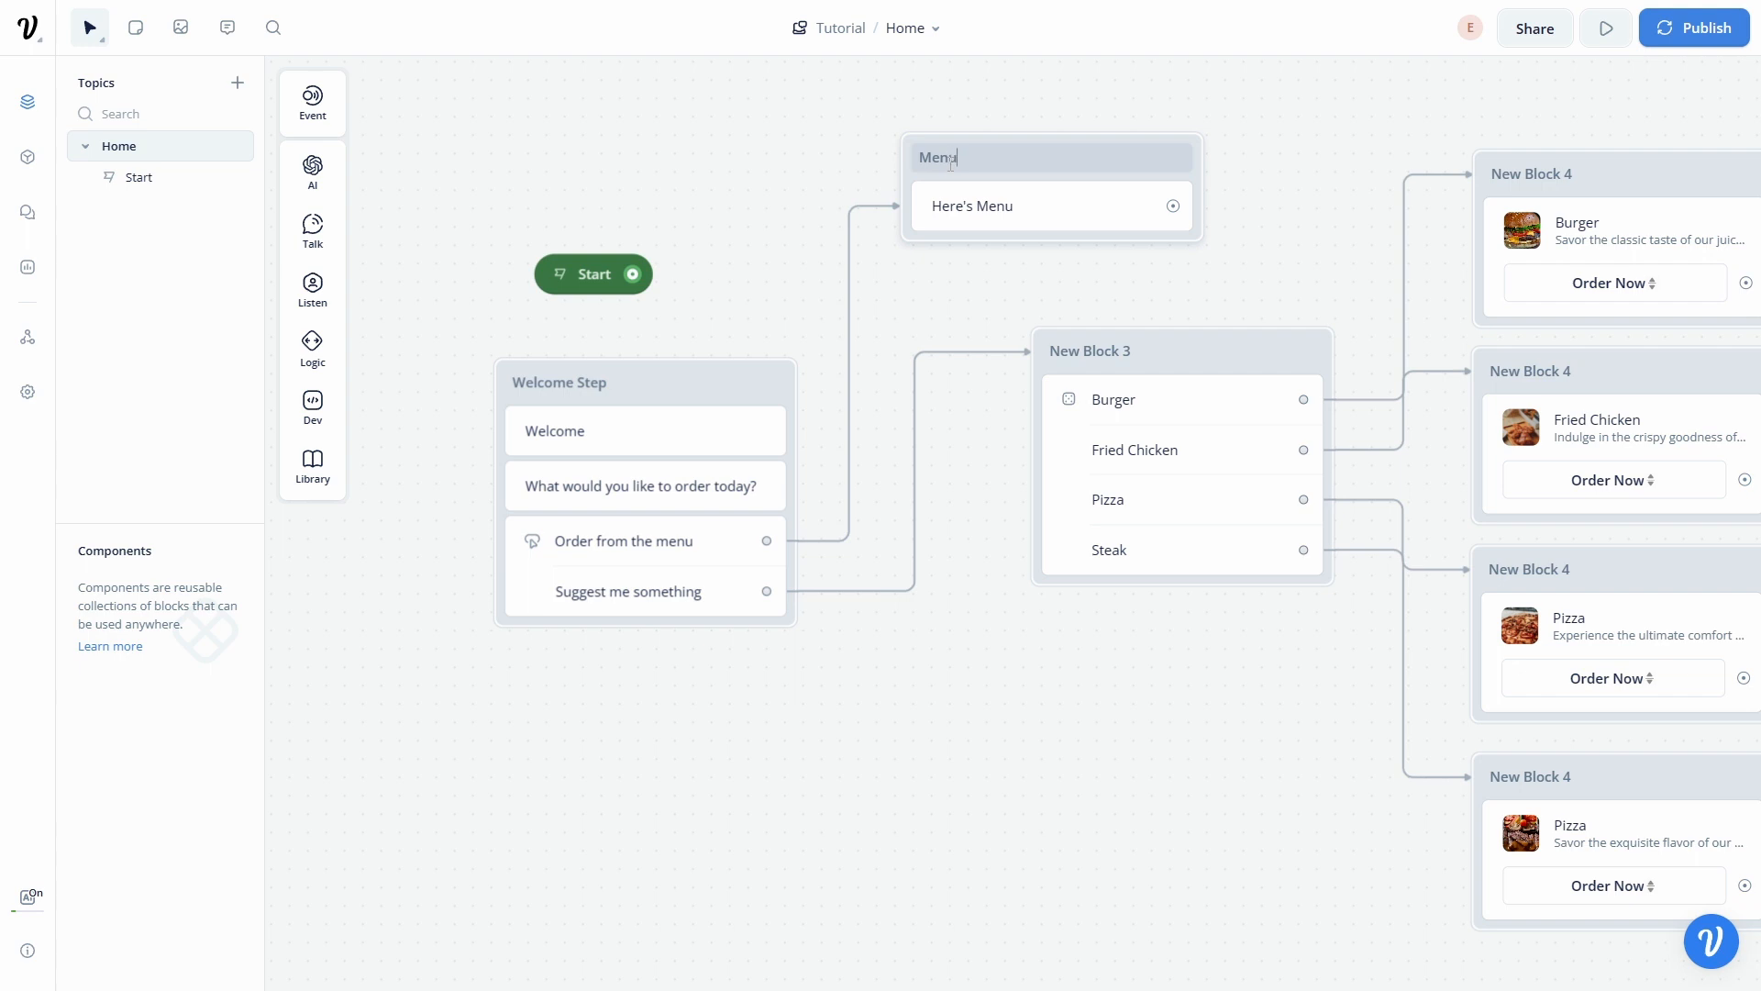
key(Return)
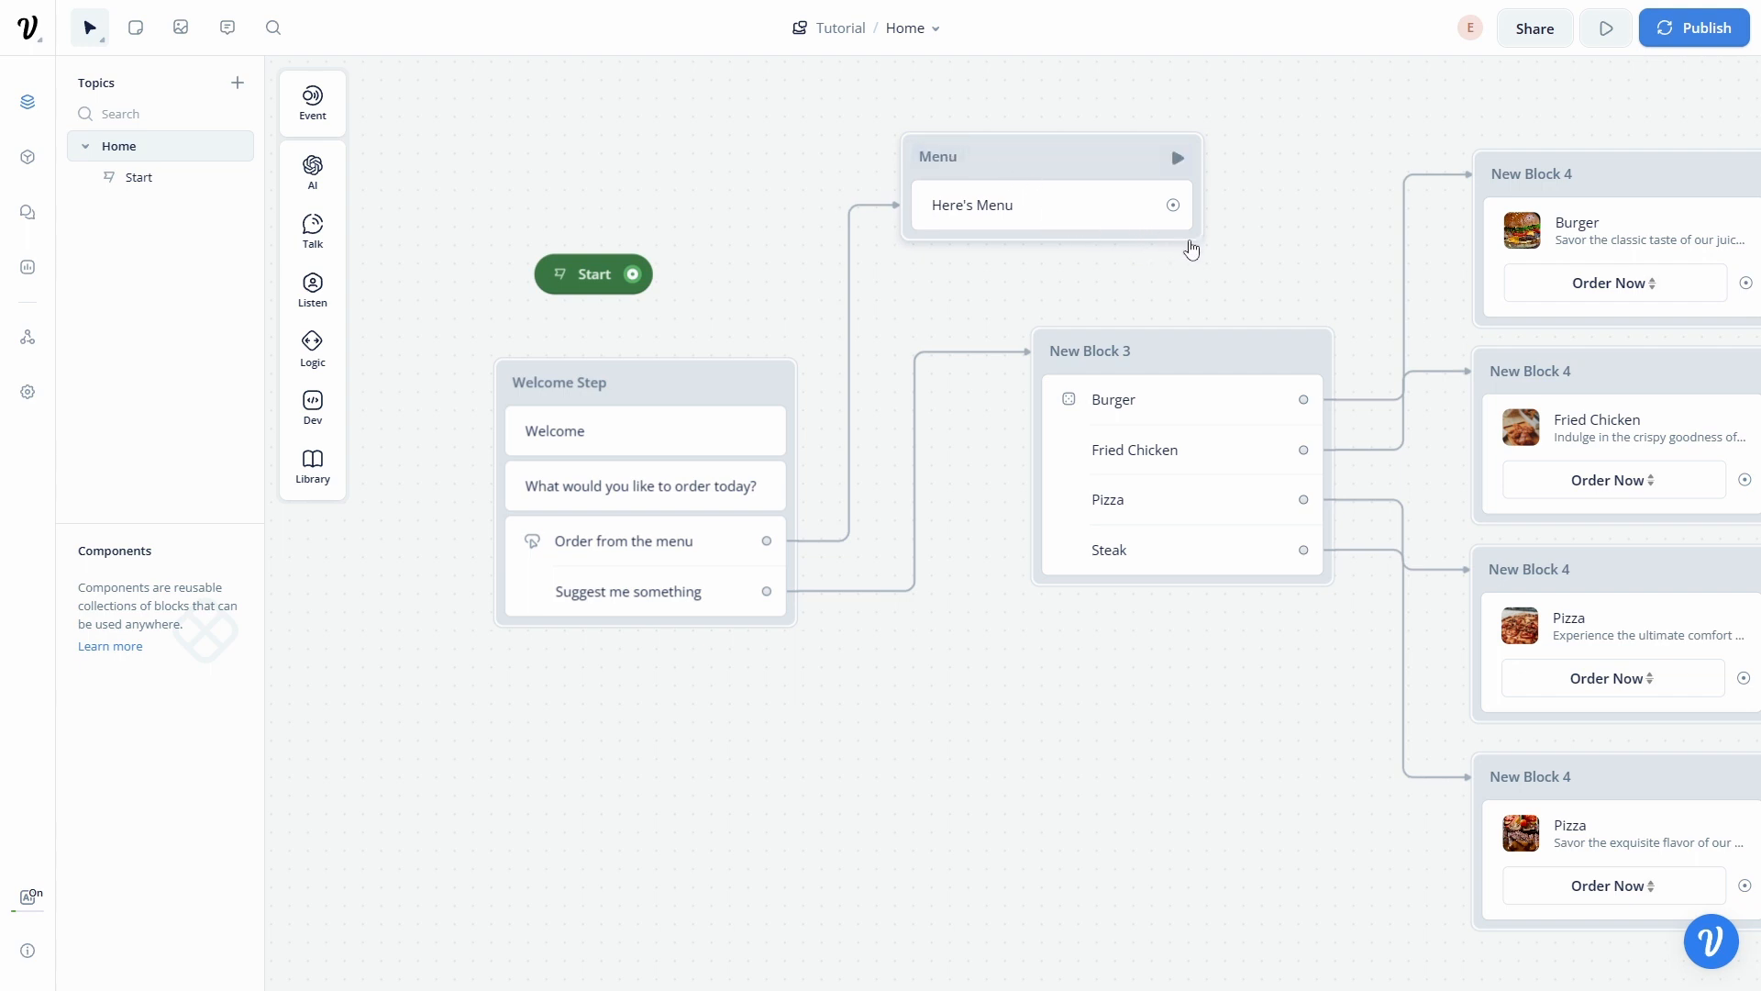
Step: Rename the block containing the four random paths as "Random Step"
scroll(1245, 256, right, 5)
double_click(820, 350)
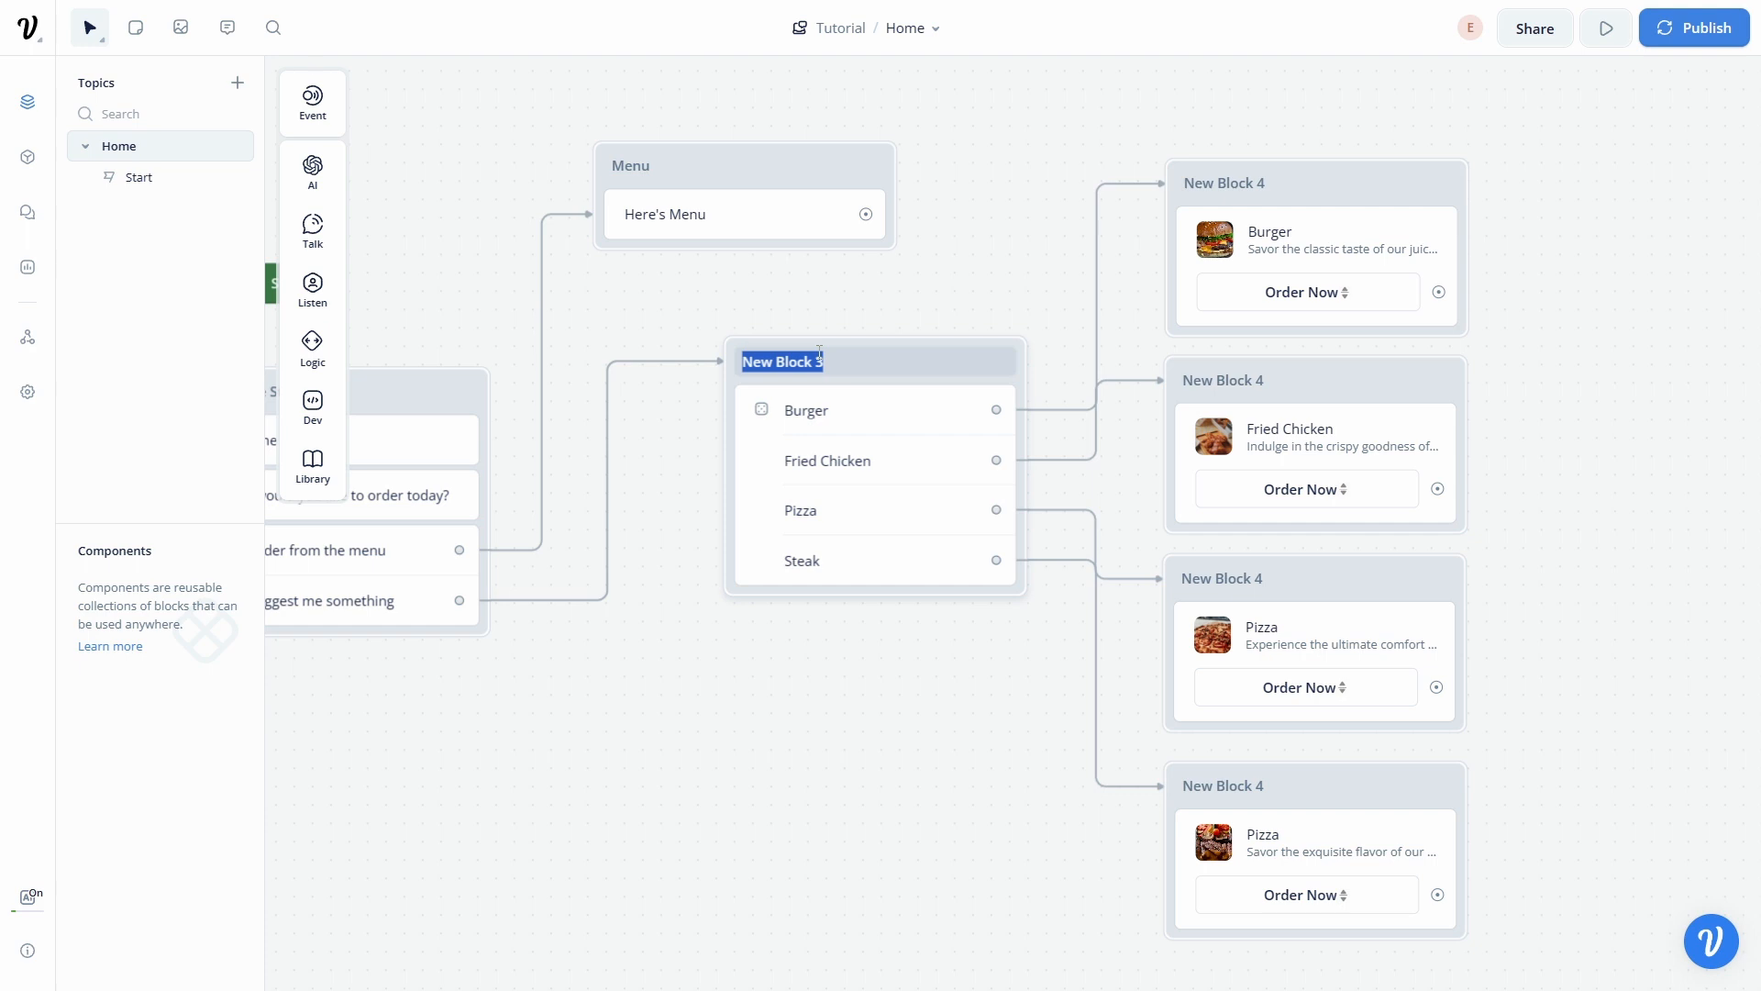
key(BackSpace)
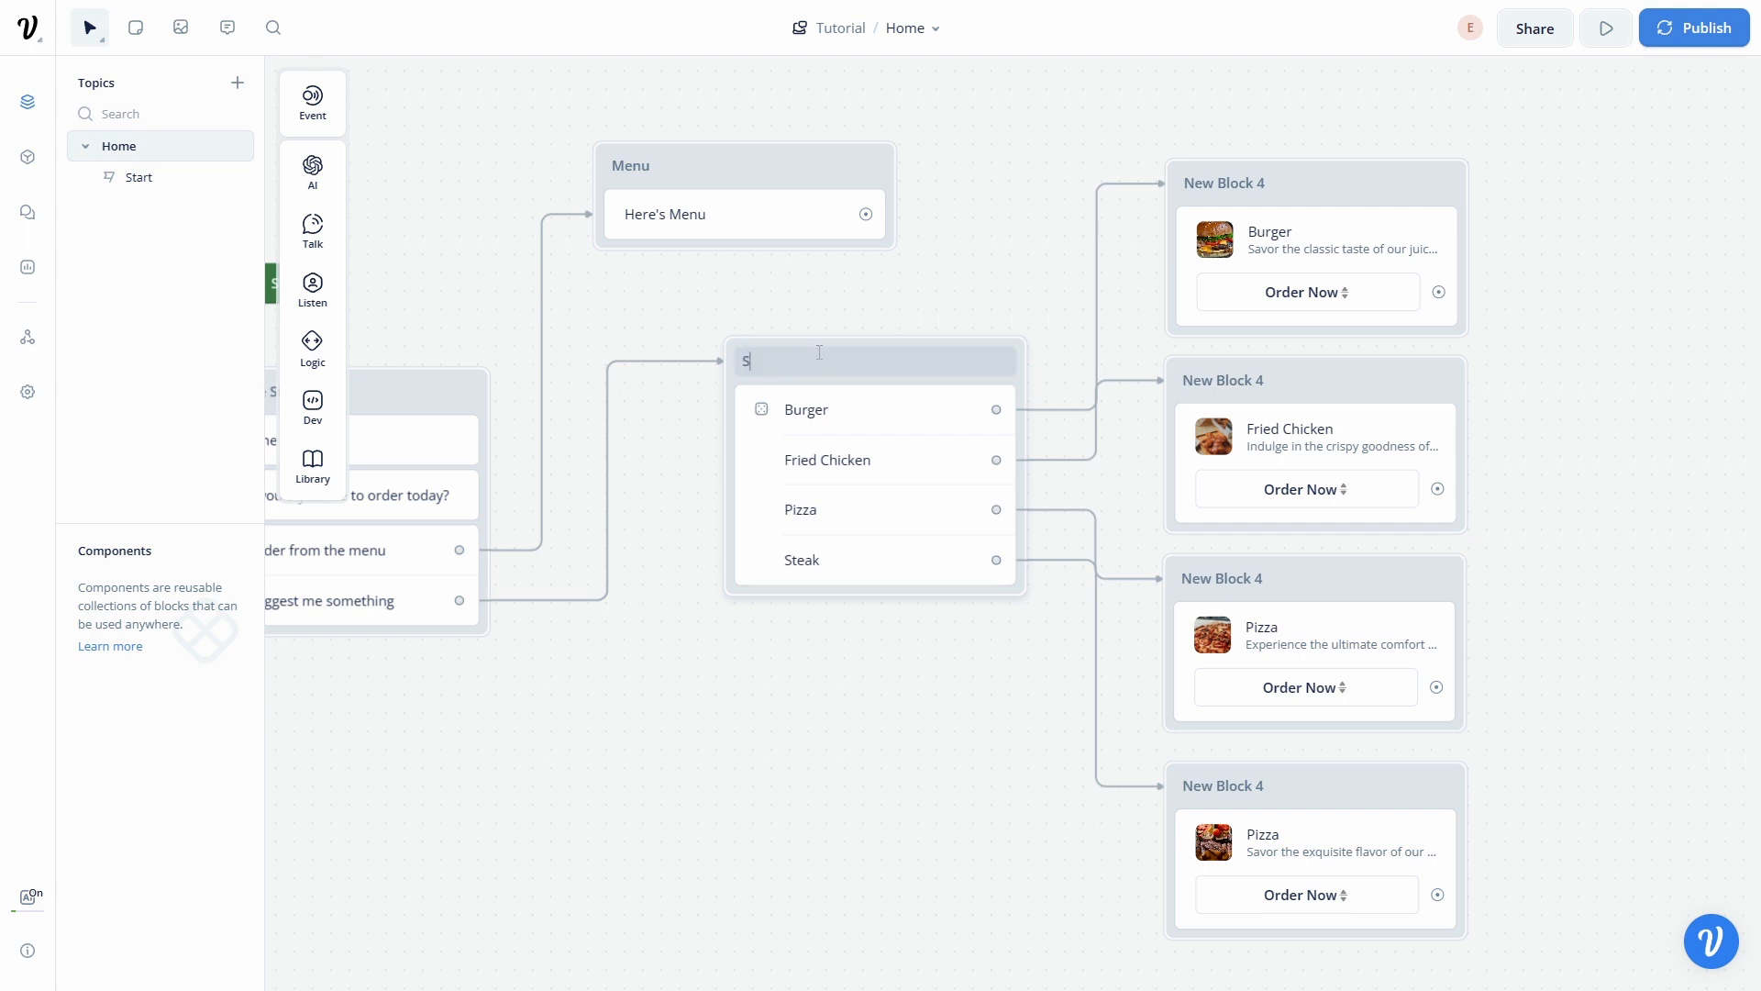
text(Random Step)
key(Return)
Step: Rename the block that holds the Burger card as "Burger_card"
drag(1519, 383, 1162, 336)
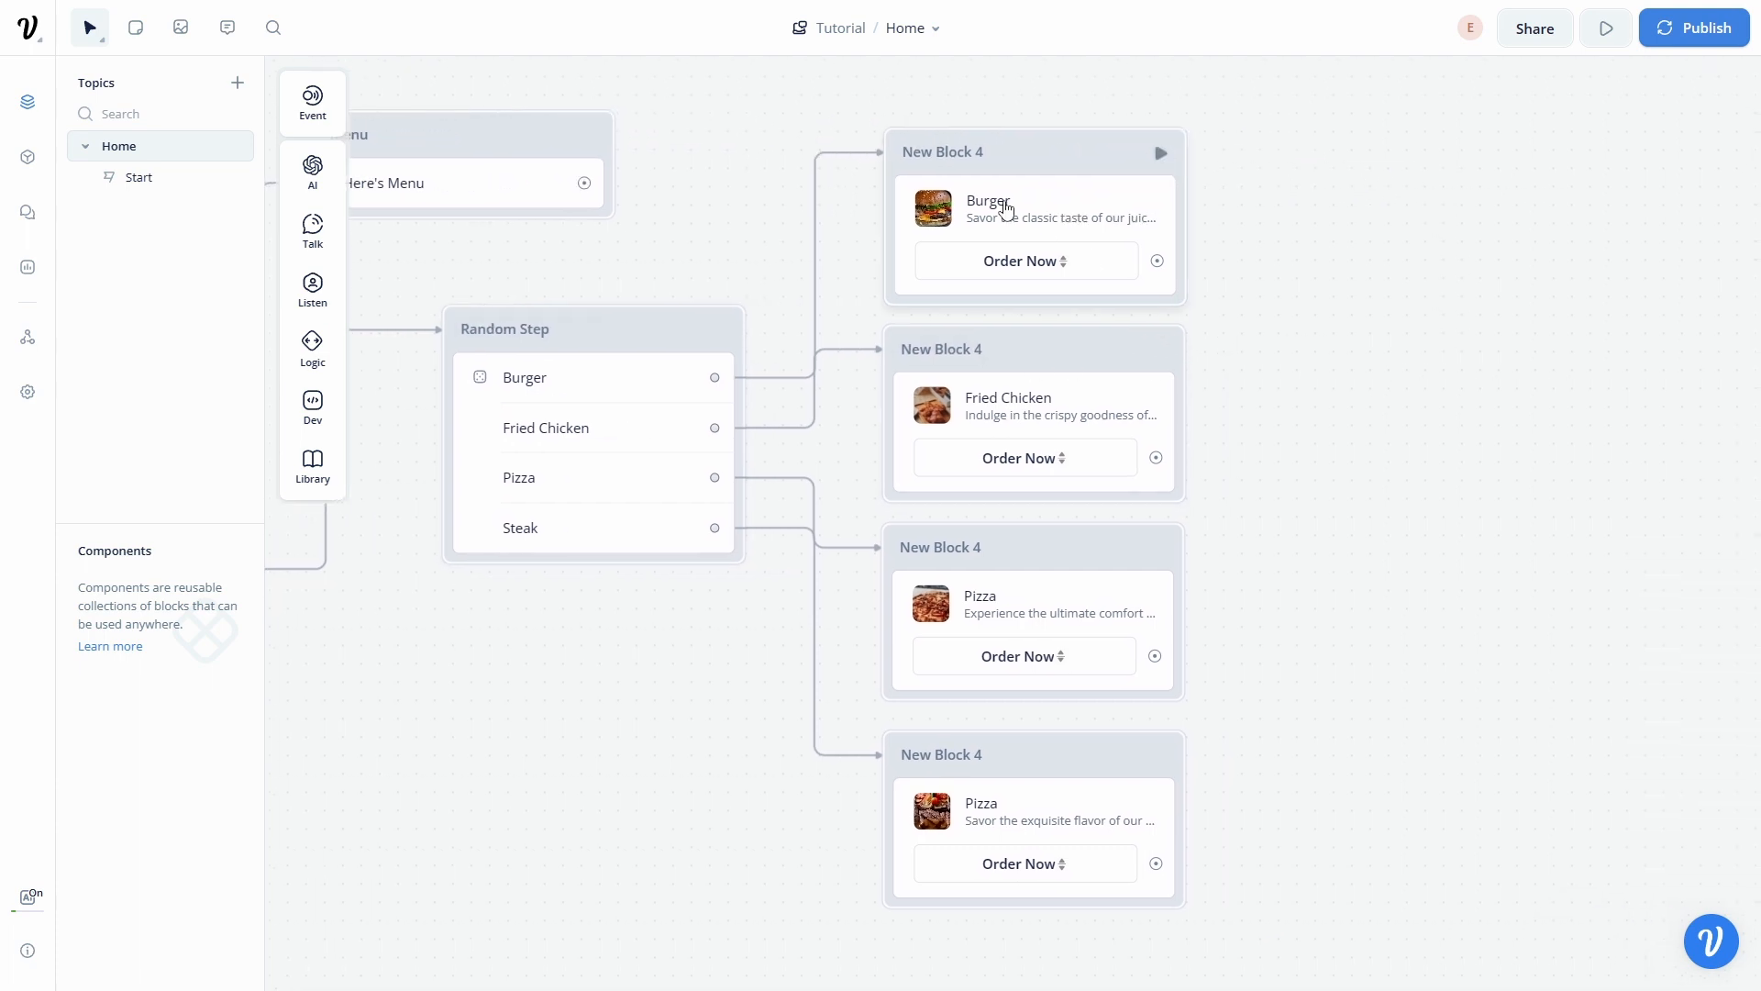
double_click(978, 154)
text(C)
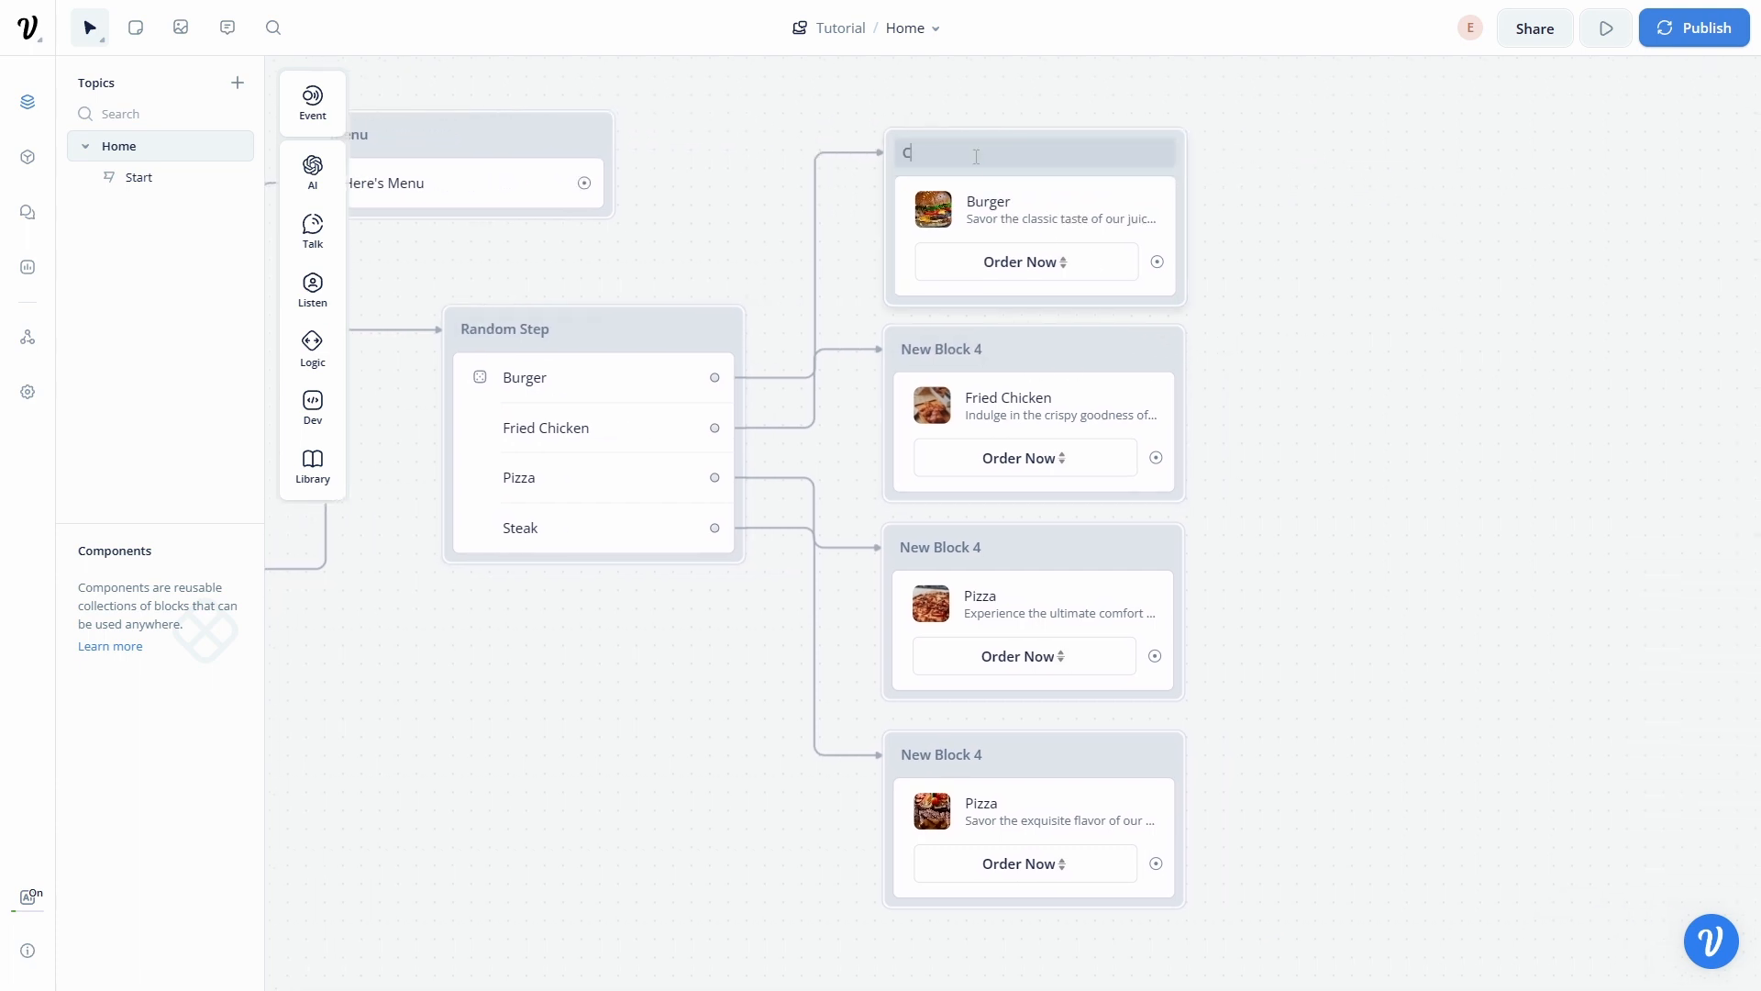
text(Burger_card)
key(Return)
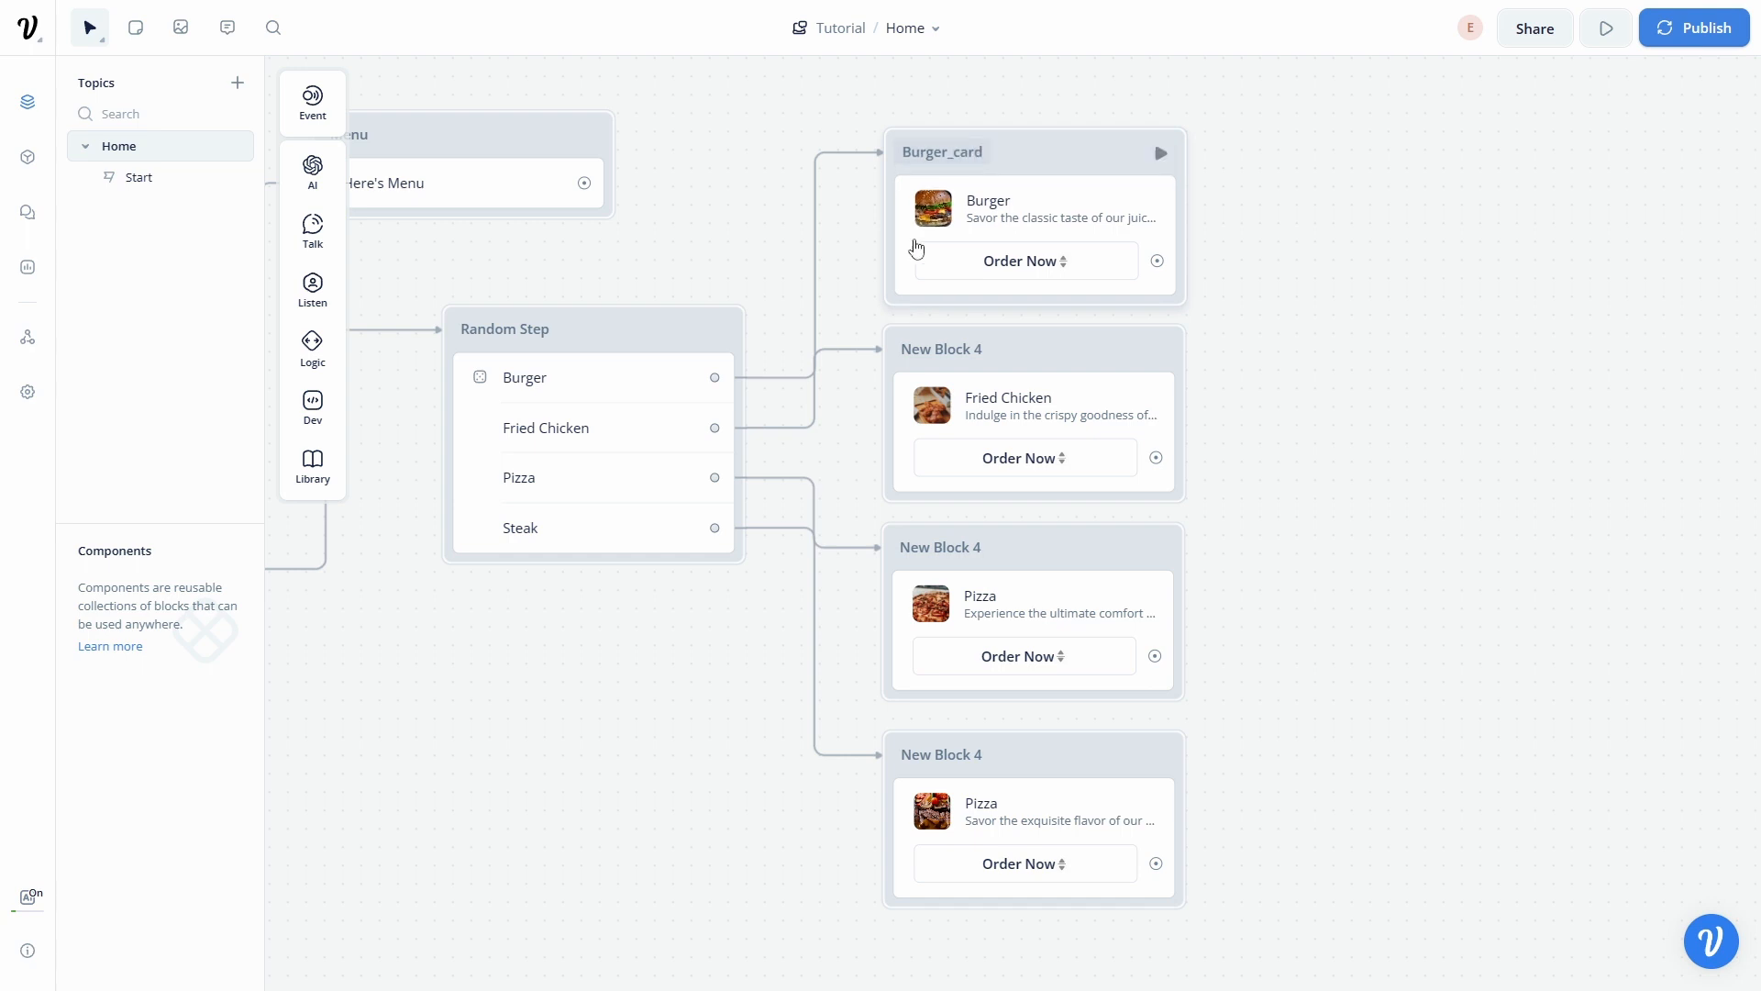
Step: Rename the block that holds the Fried Chicken card as "Chicken_Card"
double_click(942, 349)
key(ctrl+a)
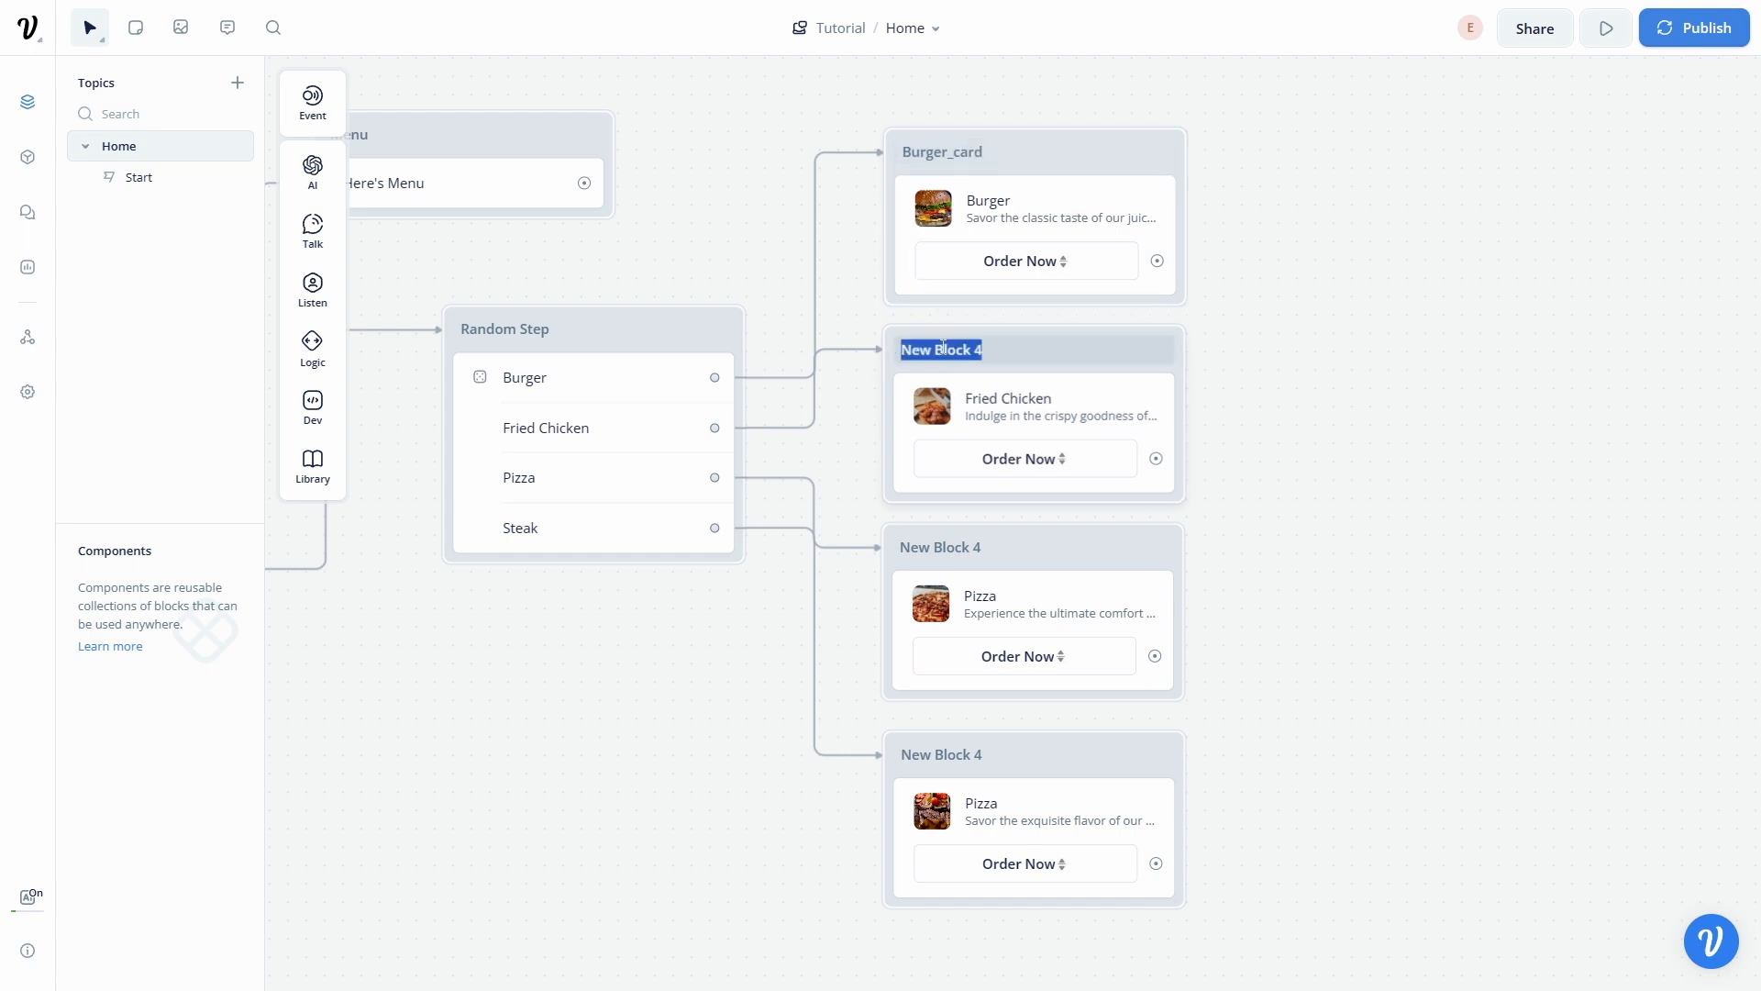
text(Frie)
key(BackSpace)
key(BackSpace)
key(BackSpace)
key(BackSpace)
text(Chicken_Card)
Step: Rename the block that holds the pizza card, third in the column, as "Pizza_card"
double_click(935, 539)
key(ctrl+a)
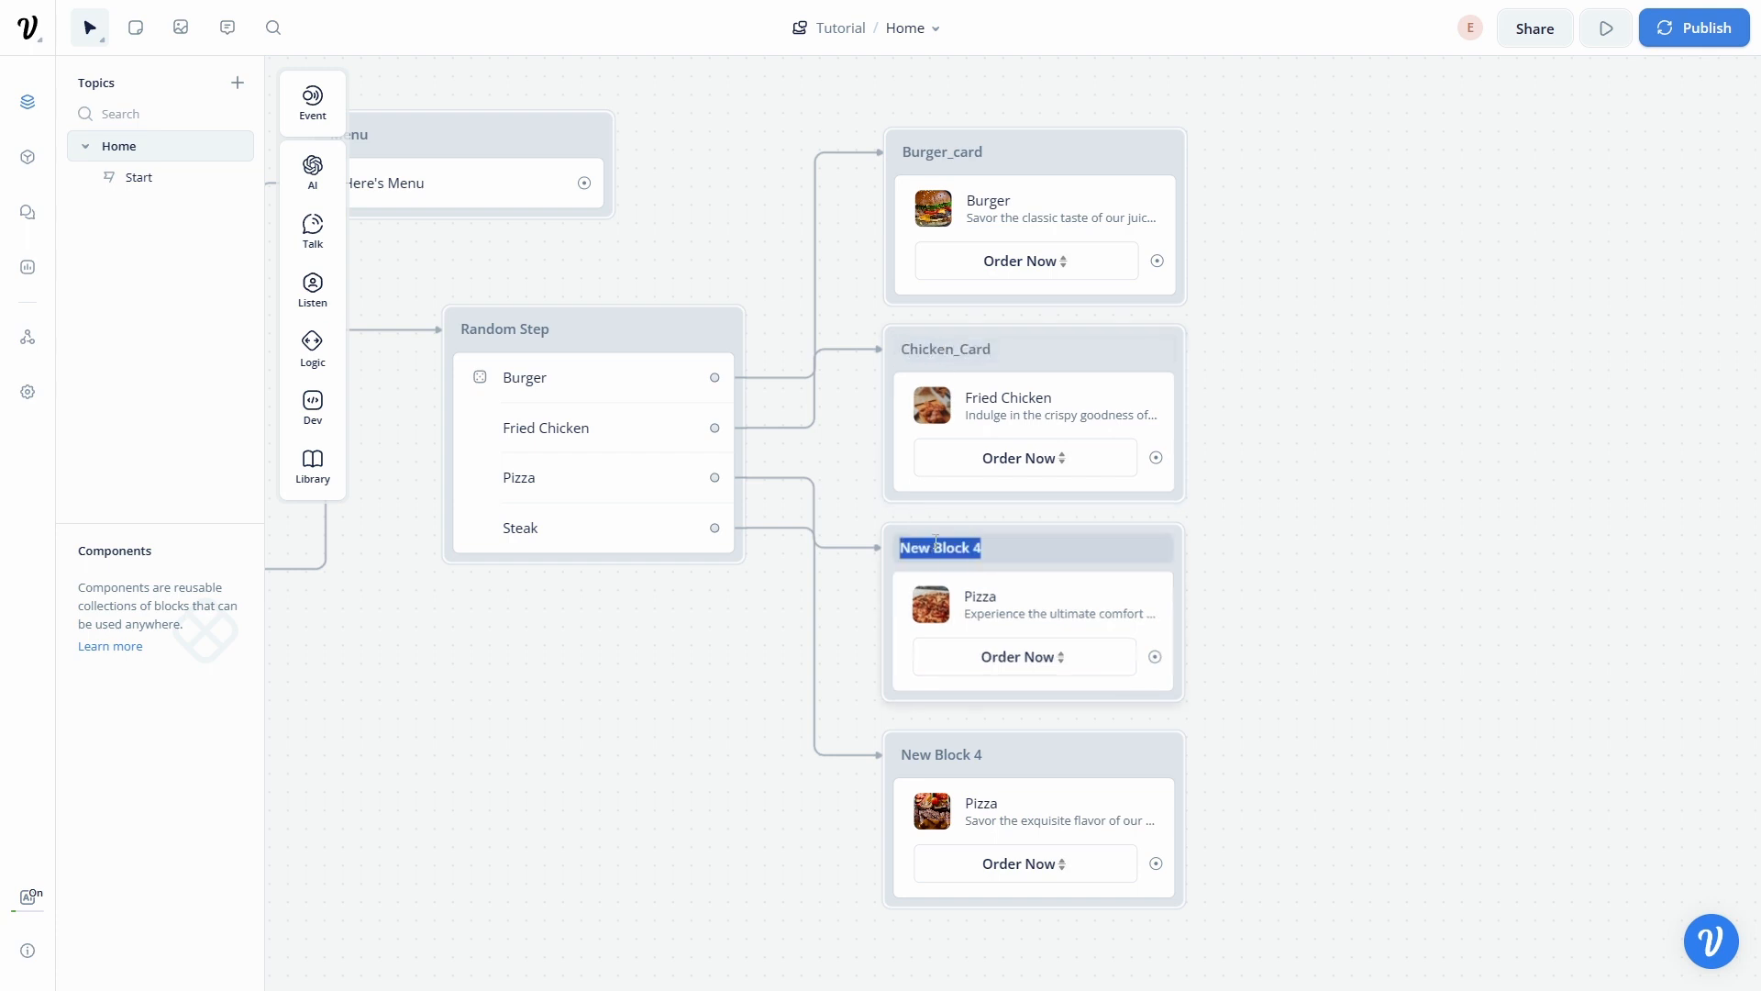
text(Pizaa)
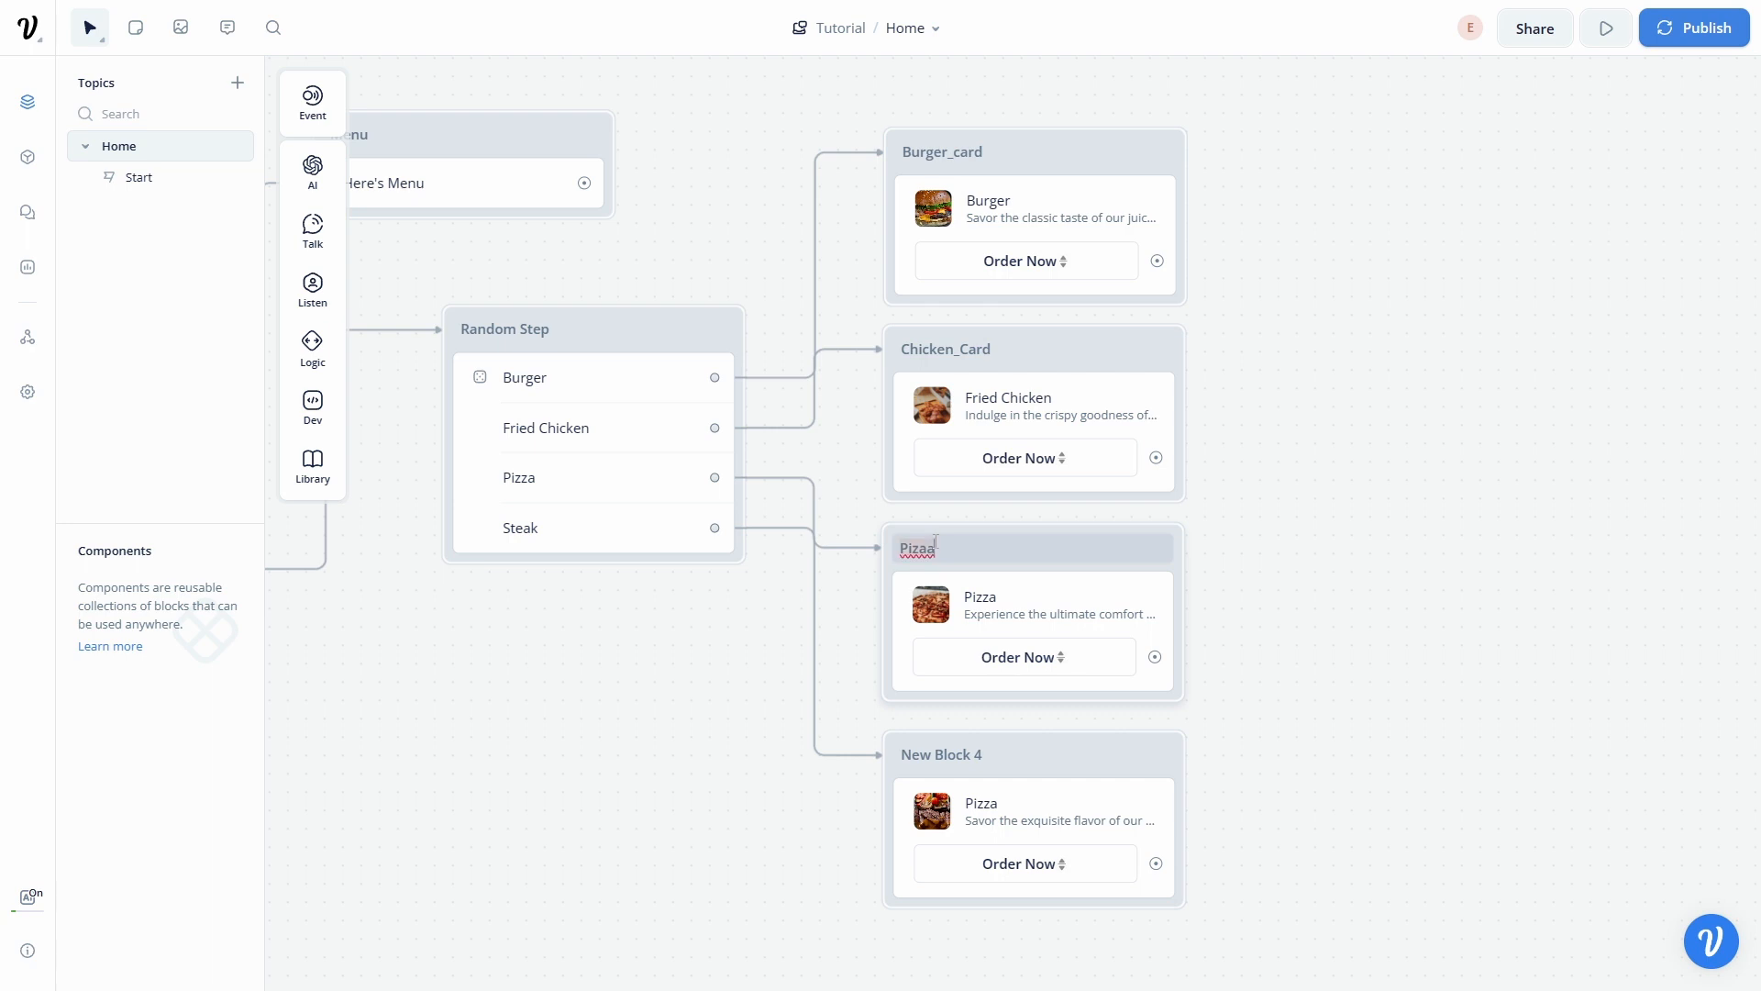
key(BackSpace)
key(BackSpace)
text(z)
text(a_ca)
text(a)
Step: Rename the last card block in the column, the one with the steak photo, as "Steak_card"
double_click(977, 754)
key(ctrl+a)
text(Steak)
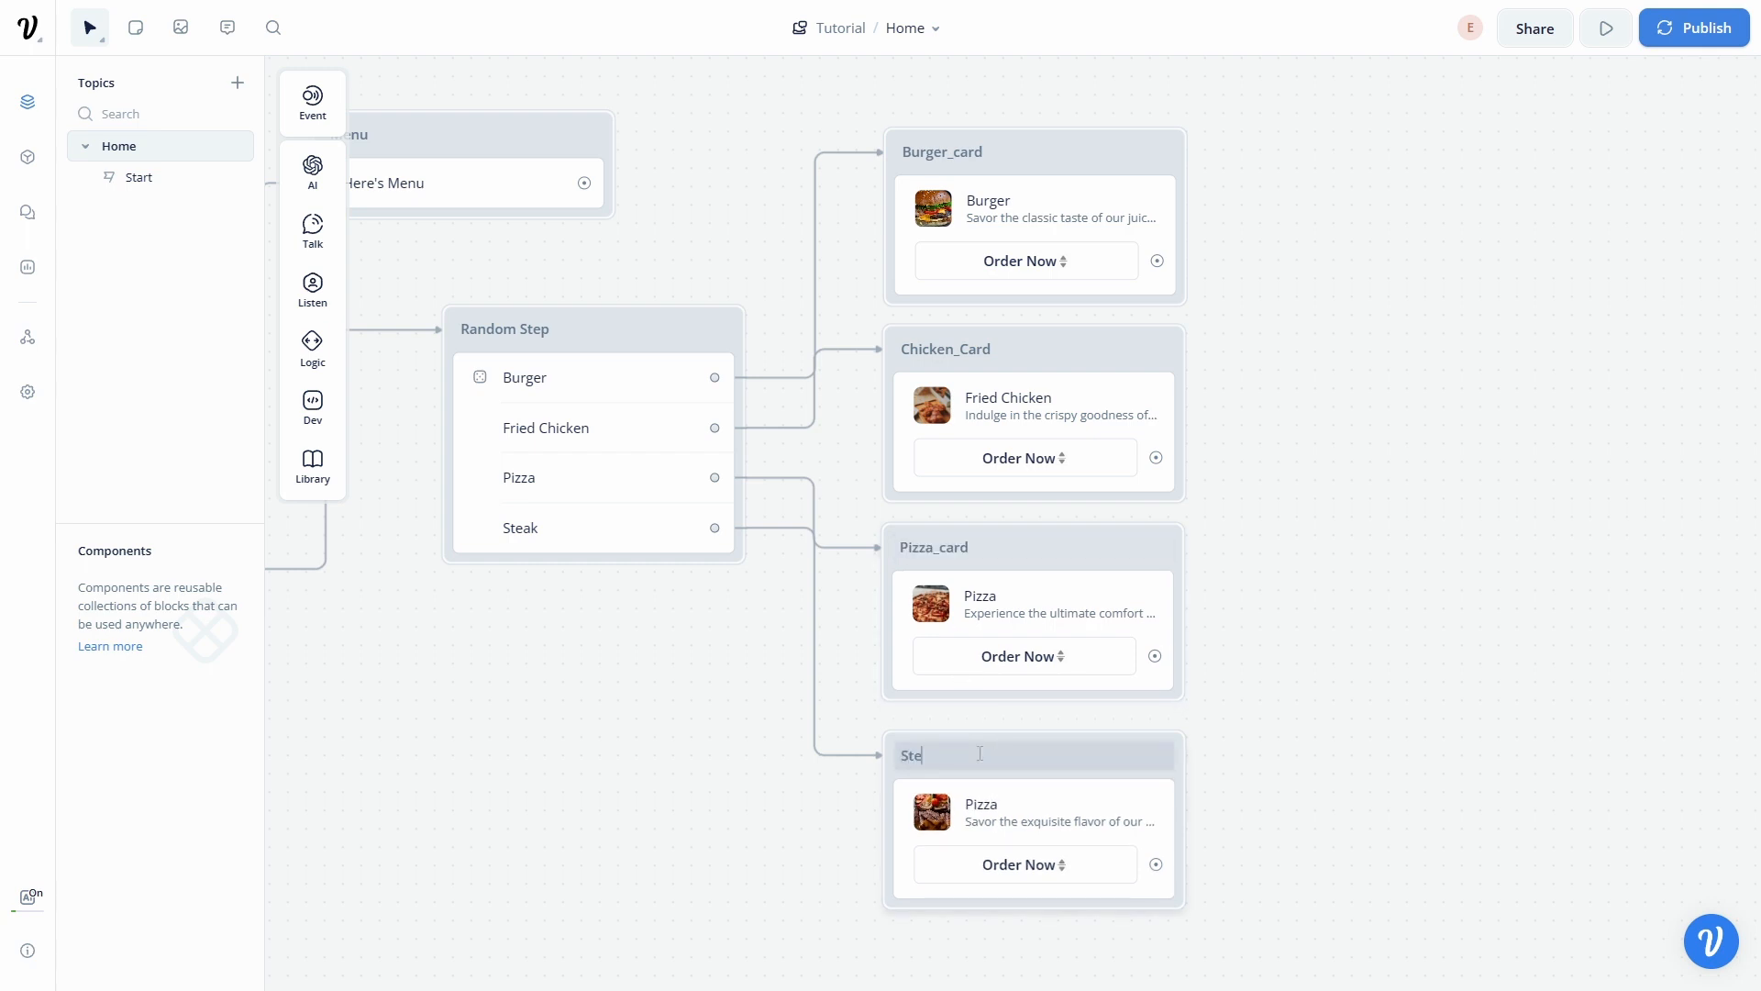
text(_card)
key(Return)
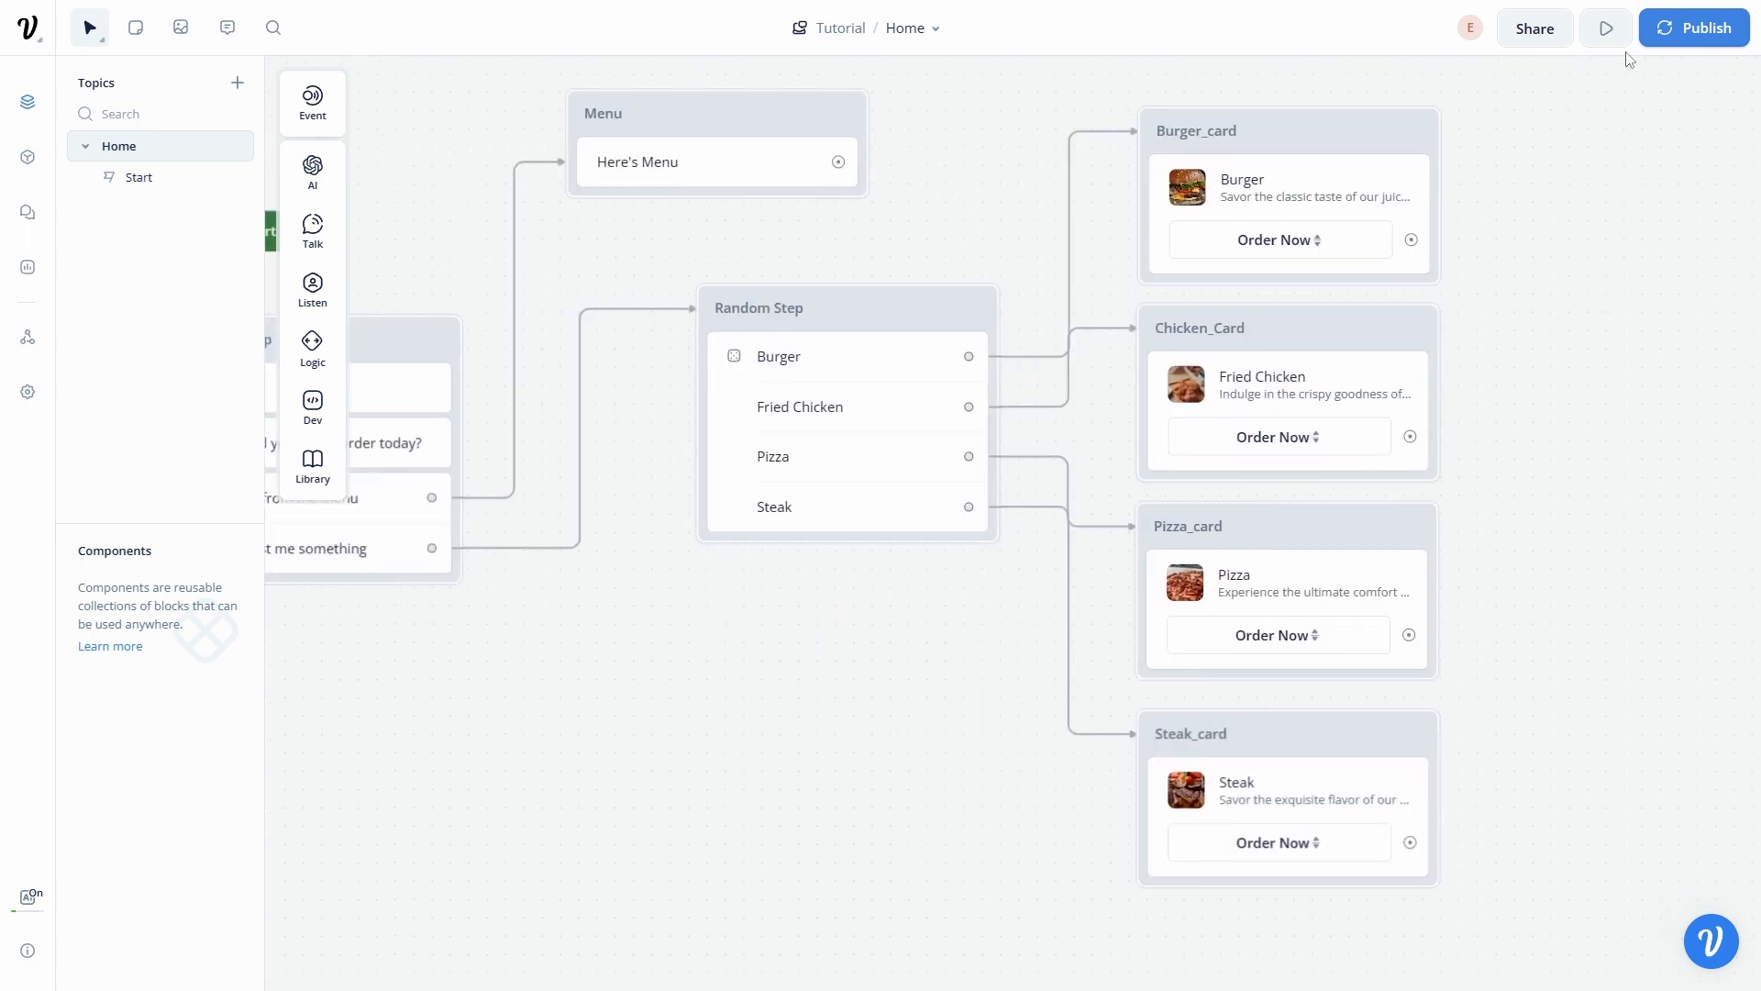
click(1606, 29)
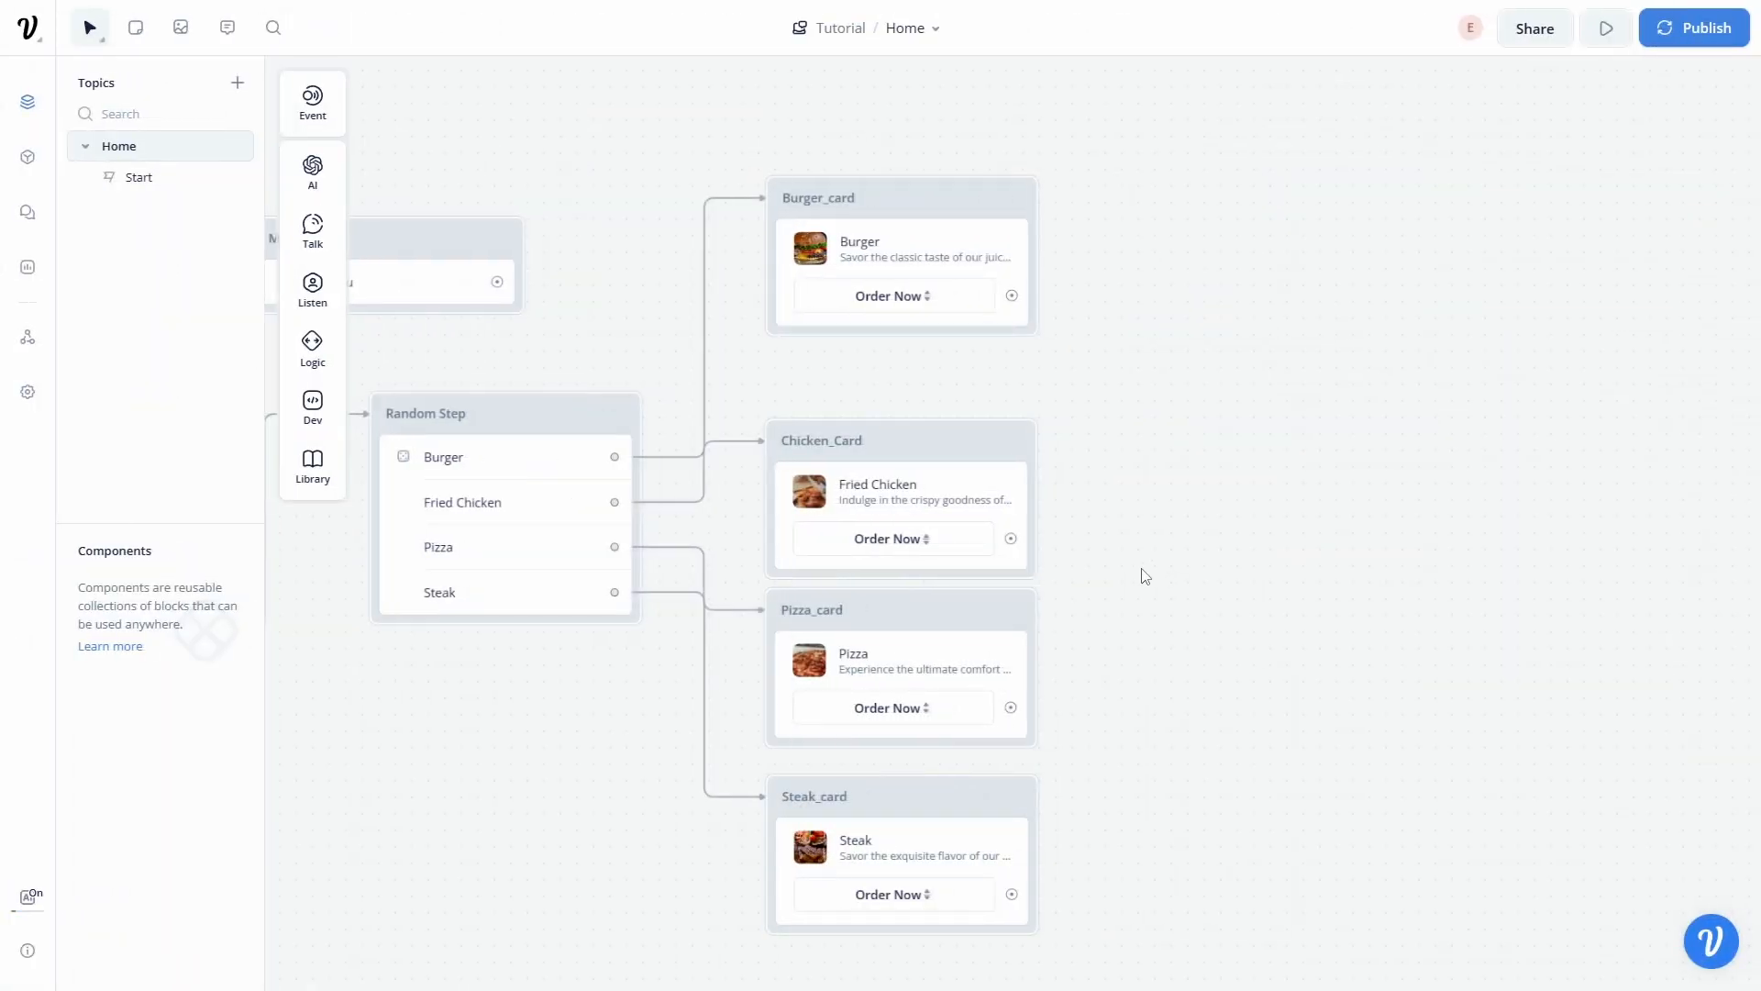
Step: Add a second button labelled "Suggest Another" to the card in the Burger_card block
click(971, 246)
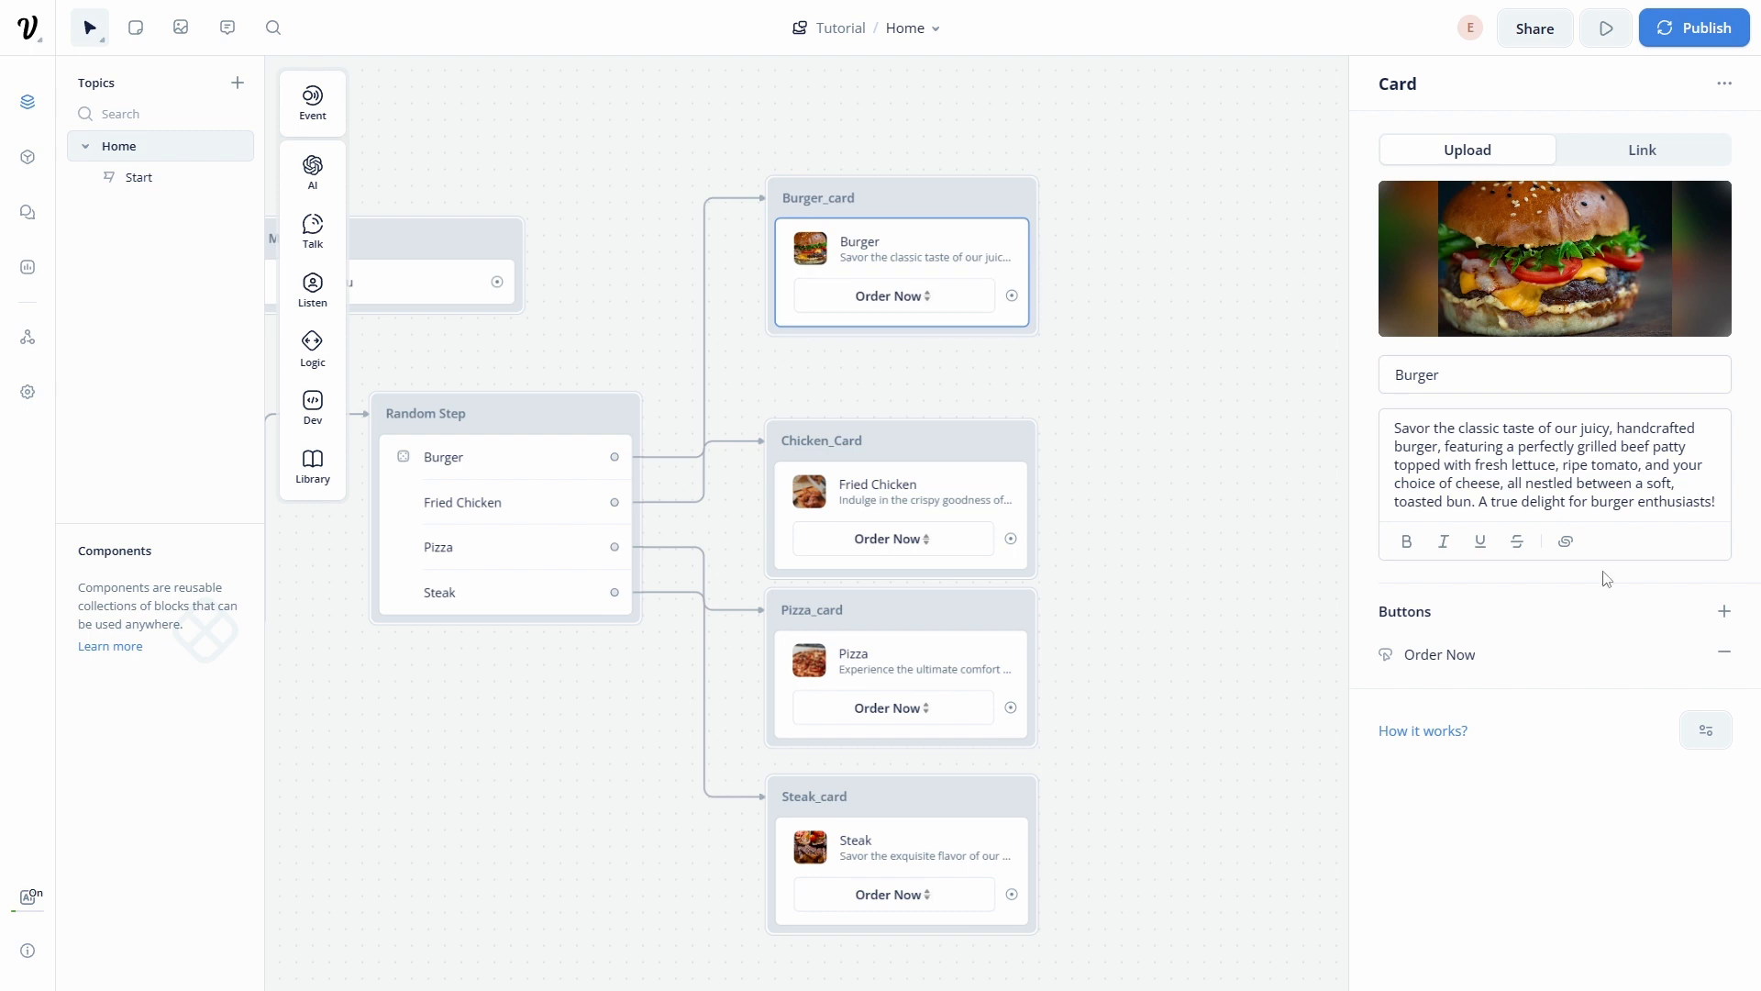
click(1721, 612)
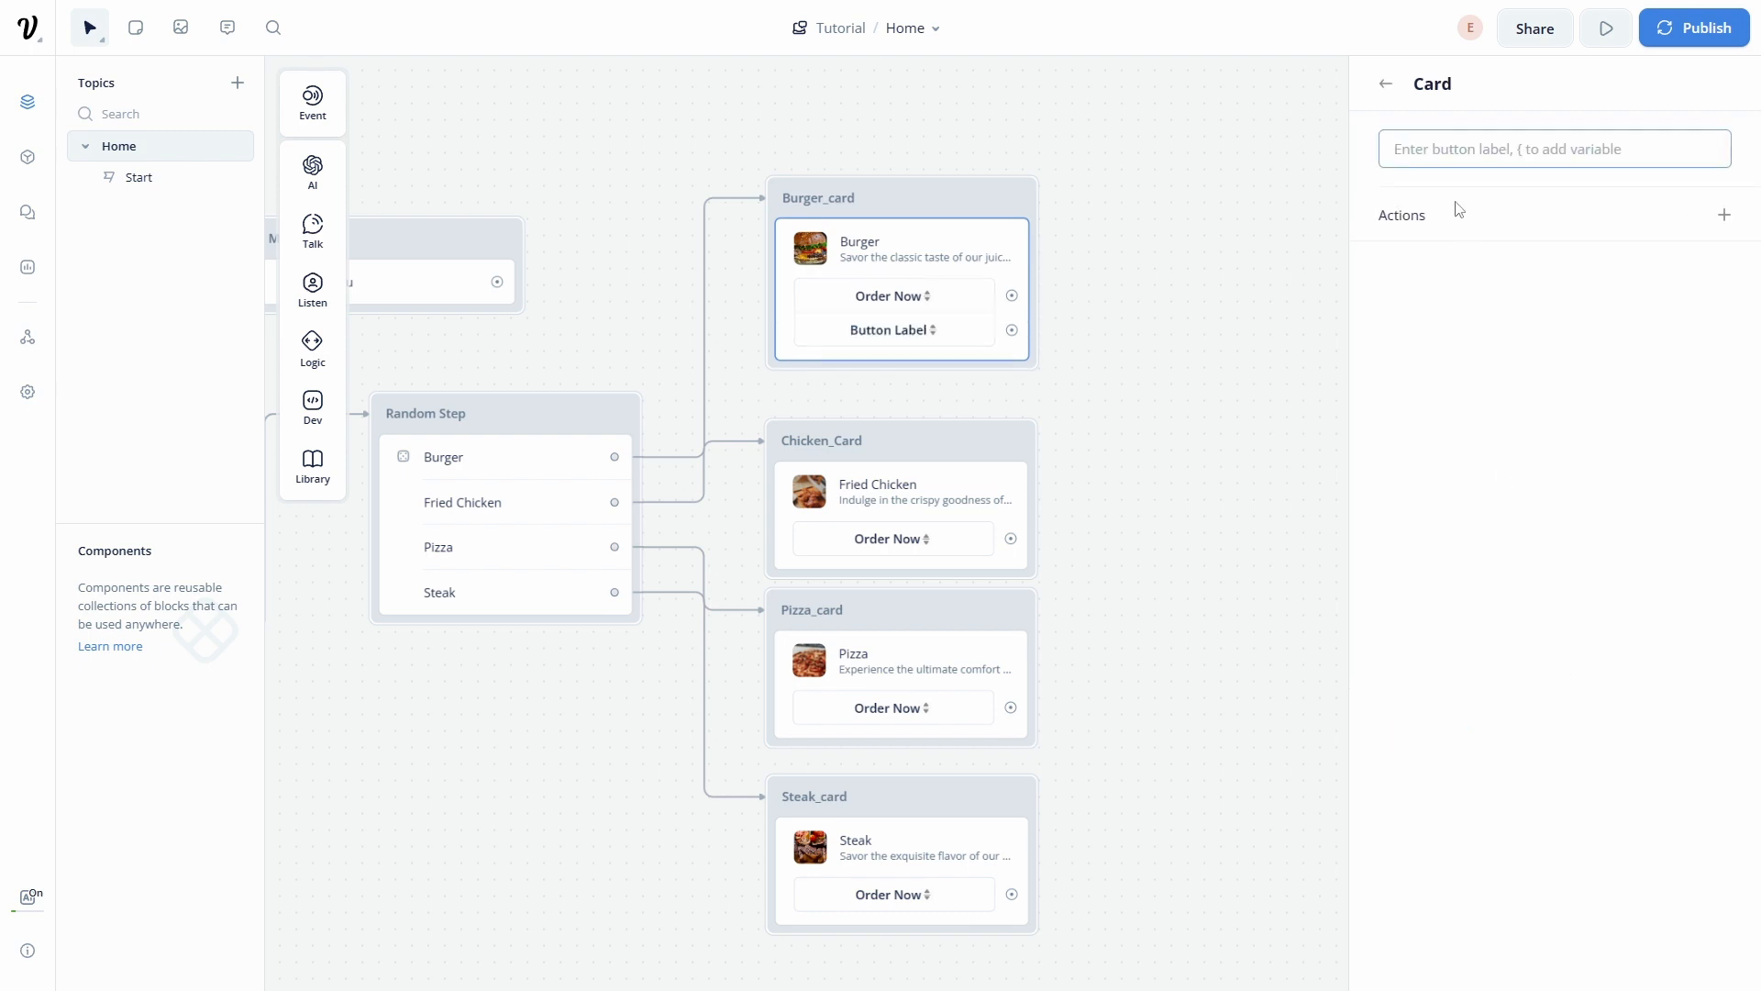
text(Suggest Another)
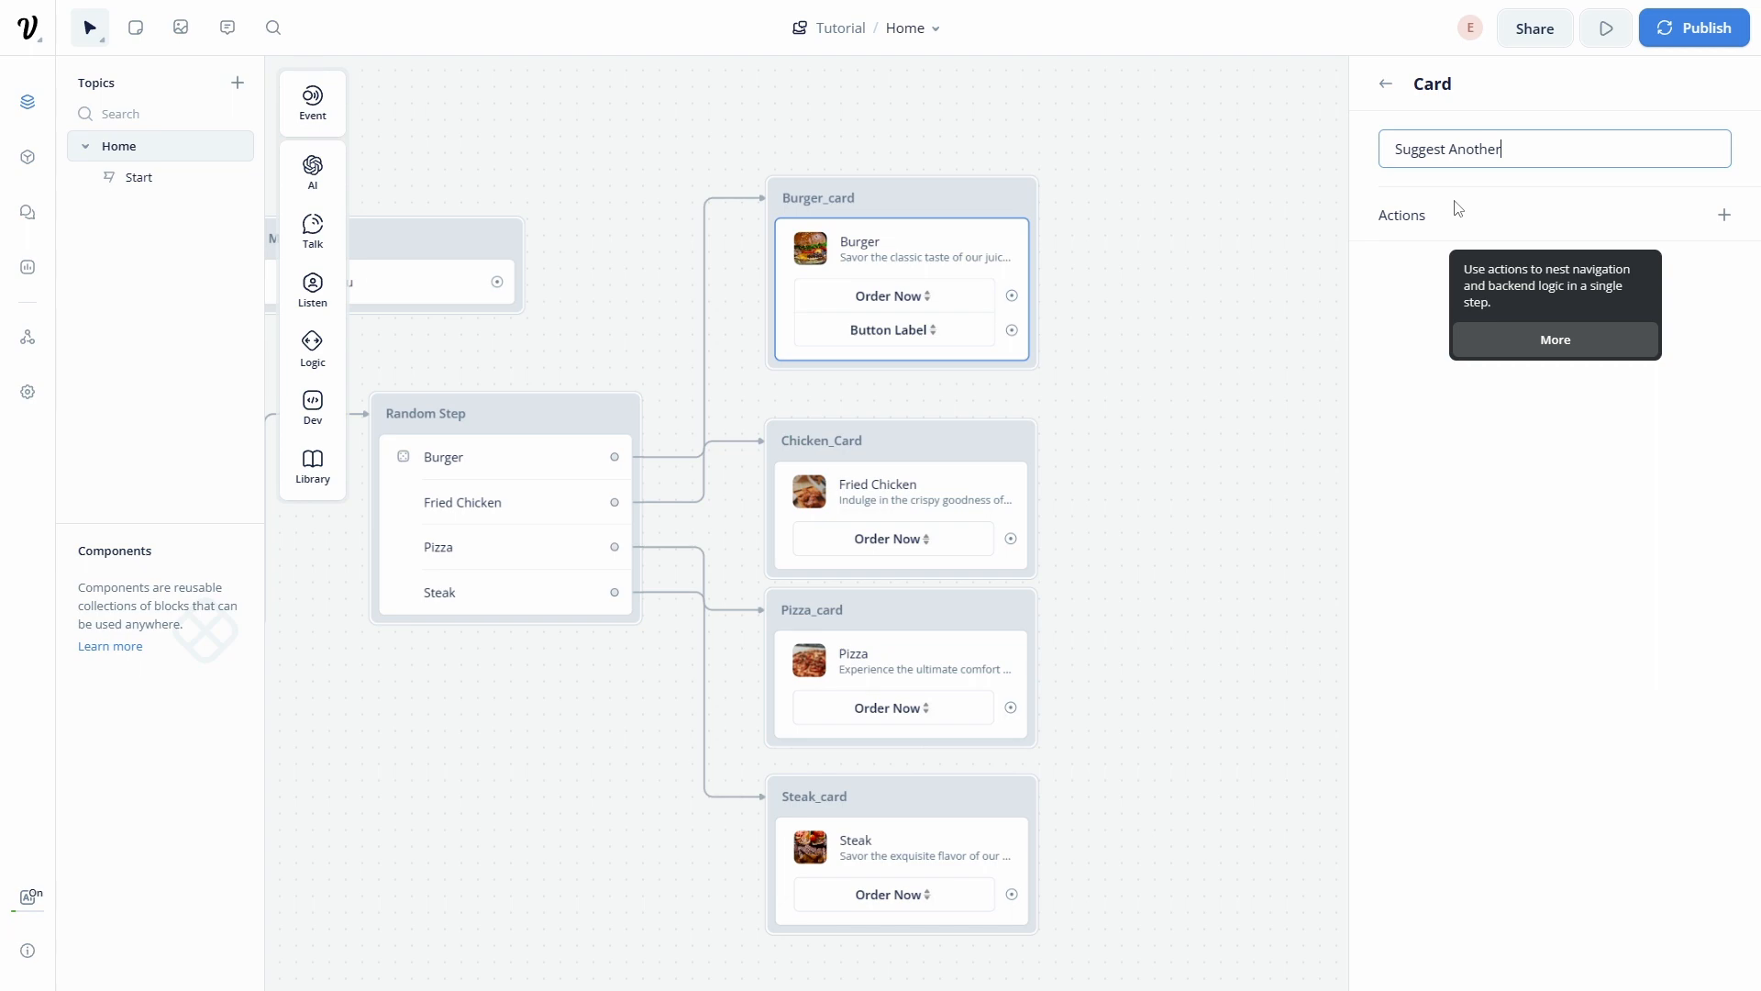
click(1388, 85)
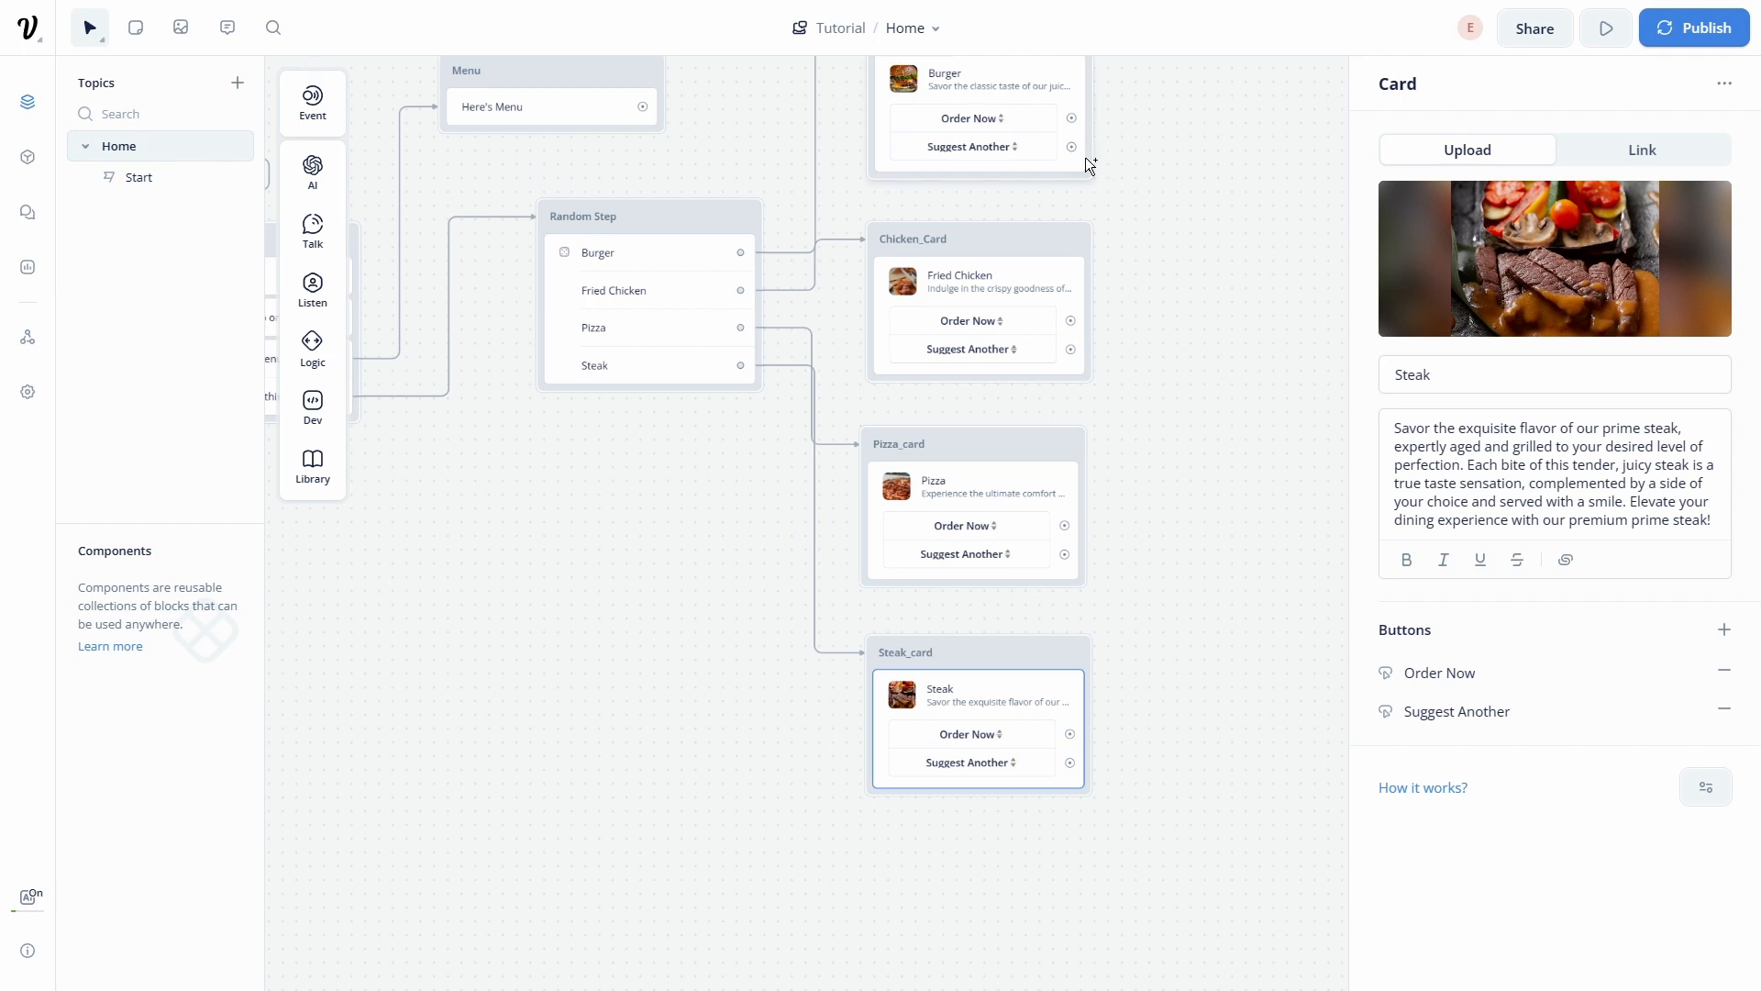
Step: Connect the "Suggest Another" button of the Burger, Chicken, Pizza and Steak cards back to the Random Step block
drag(1075, 146, 671, 213)
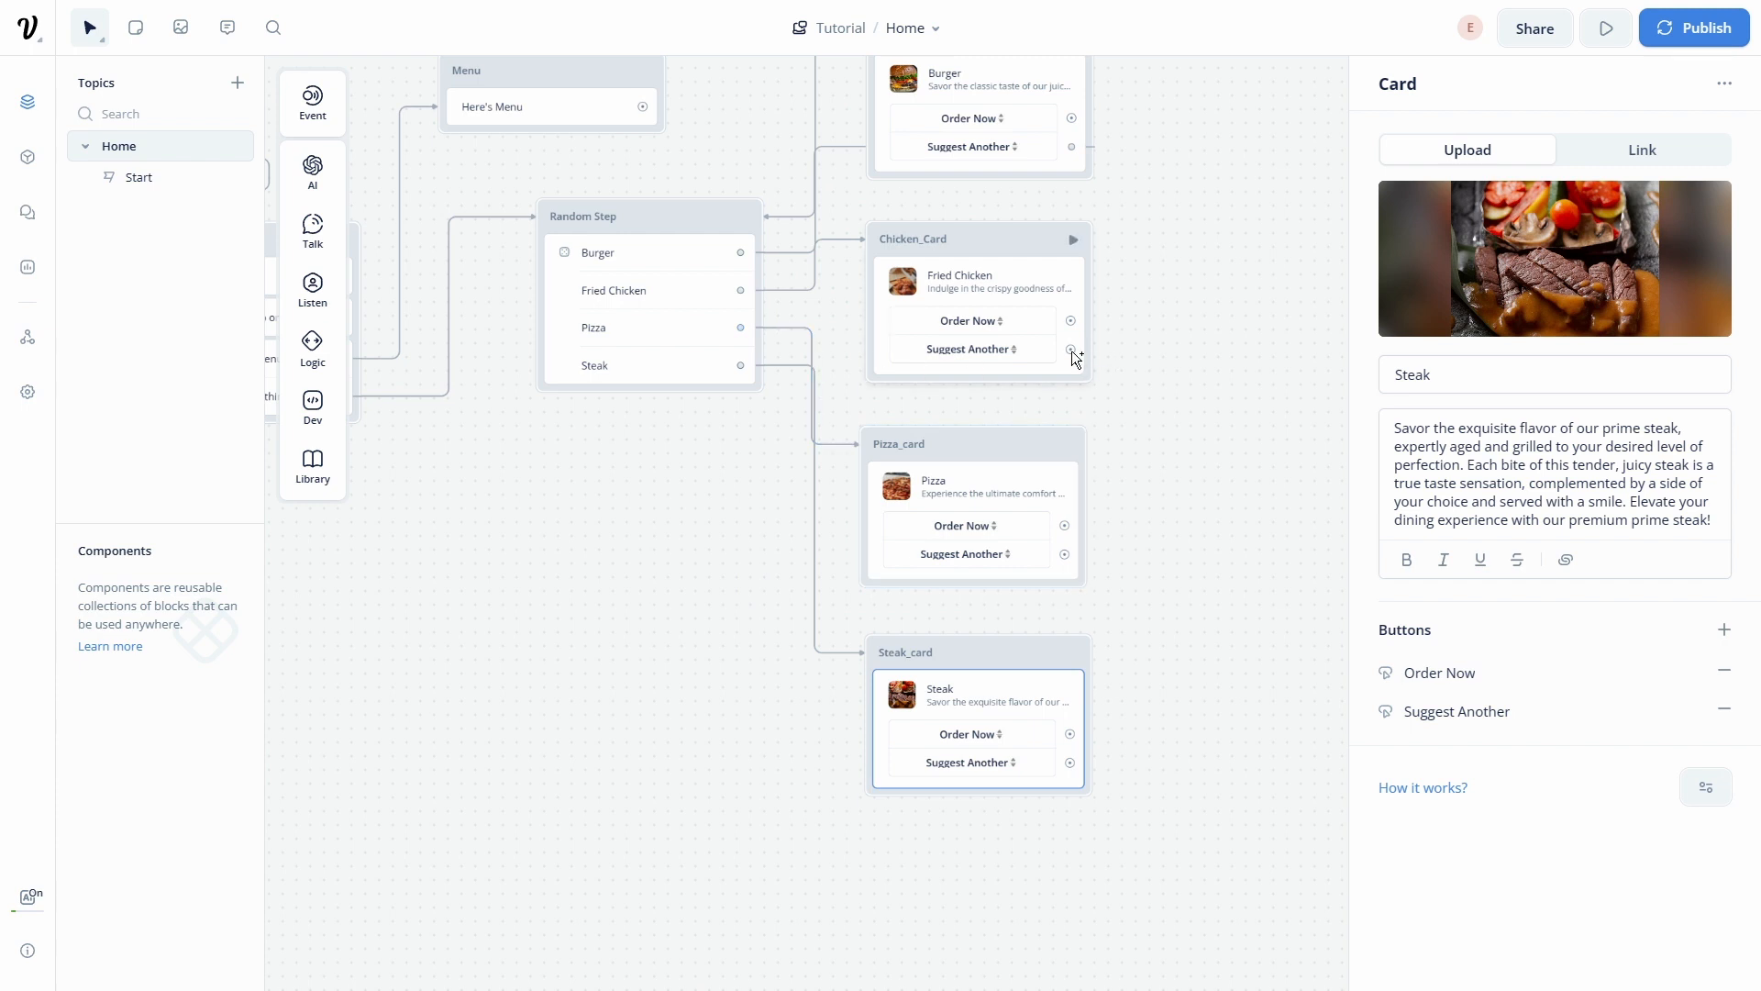
drag(1072, 351, 751, 310)
drag(1070, 347, 754, 222)
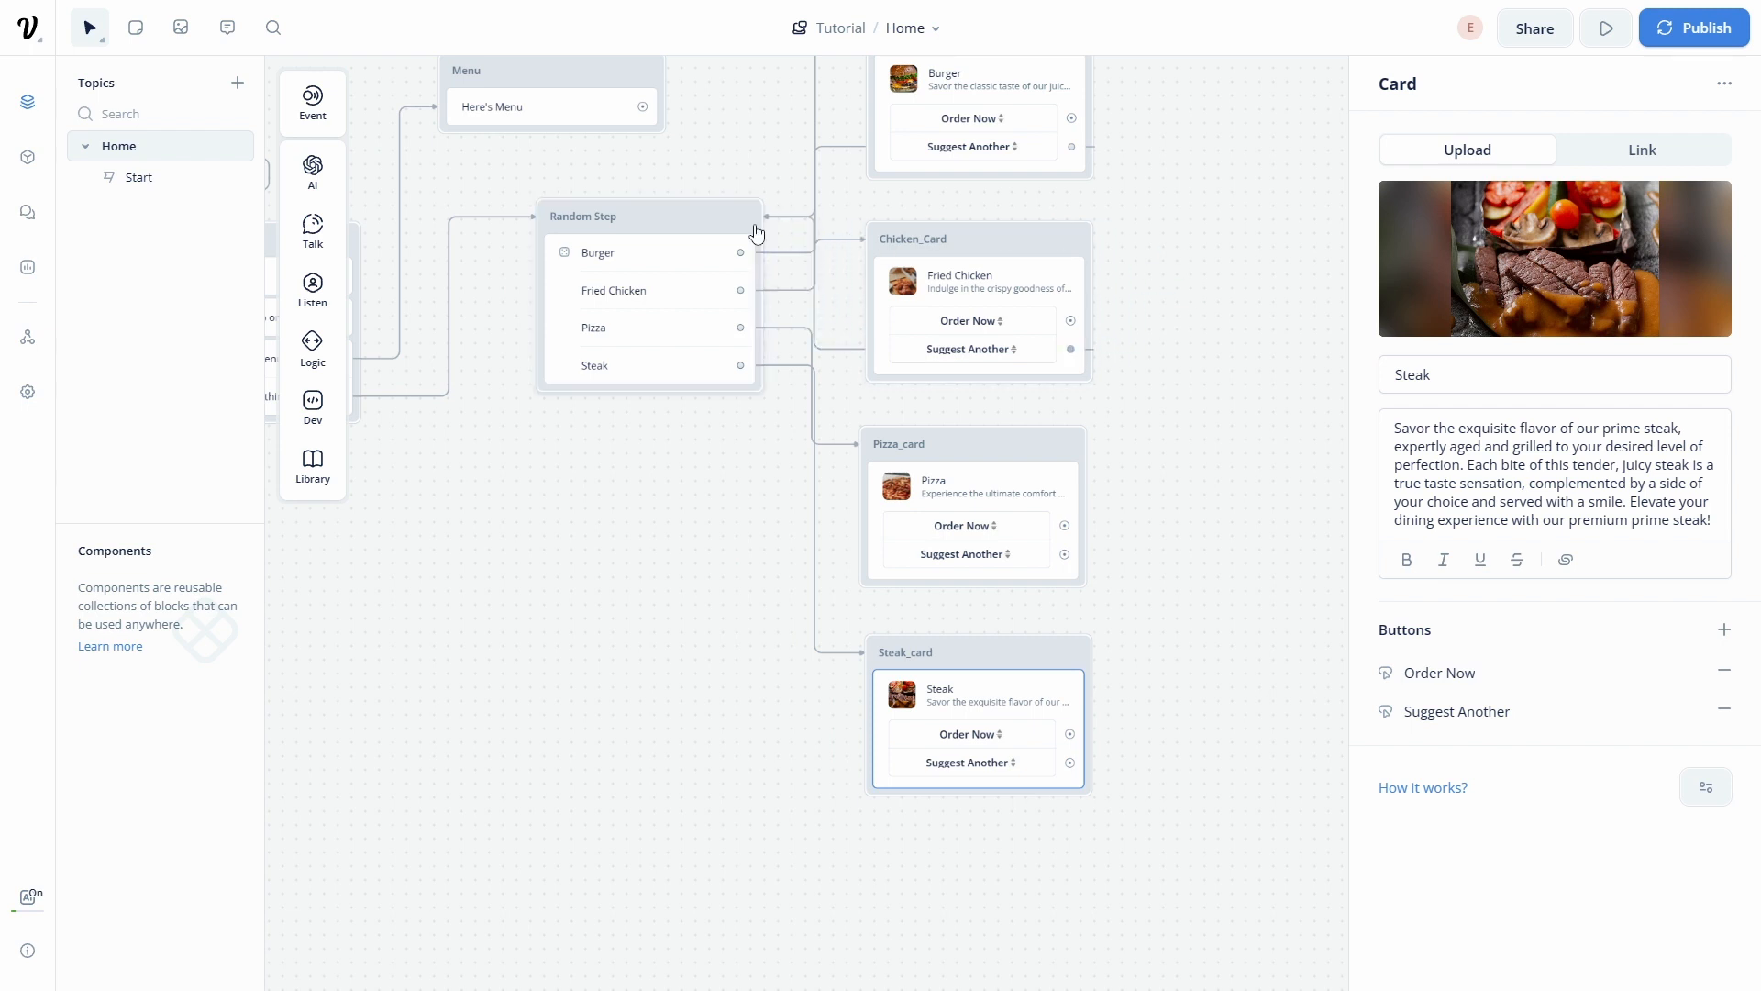
drag(1066, 551, 758, 214)
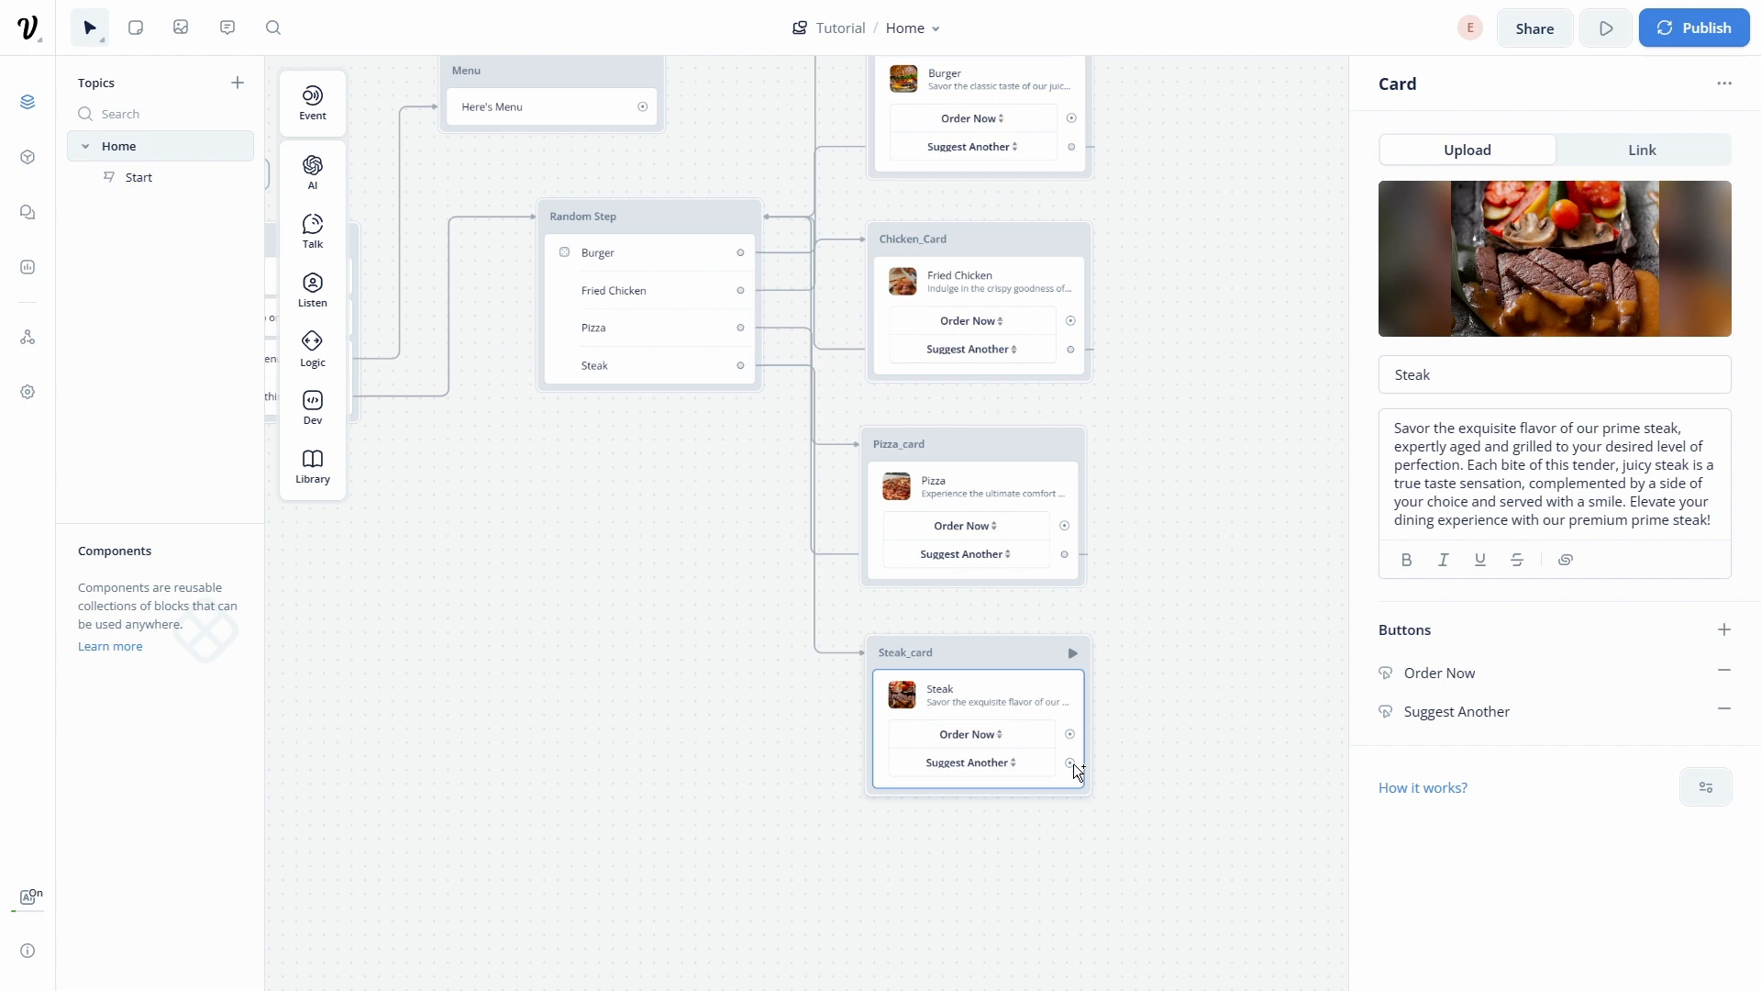
drag(1070, 763, 750, 217)
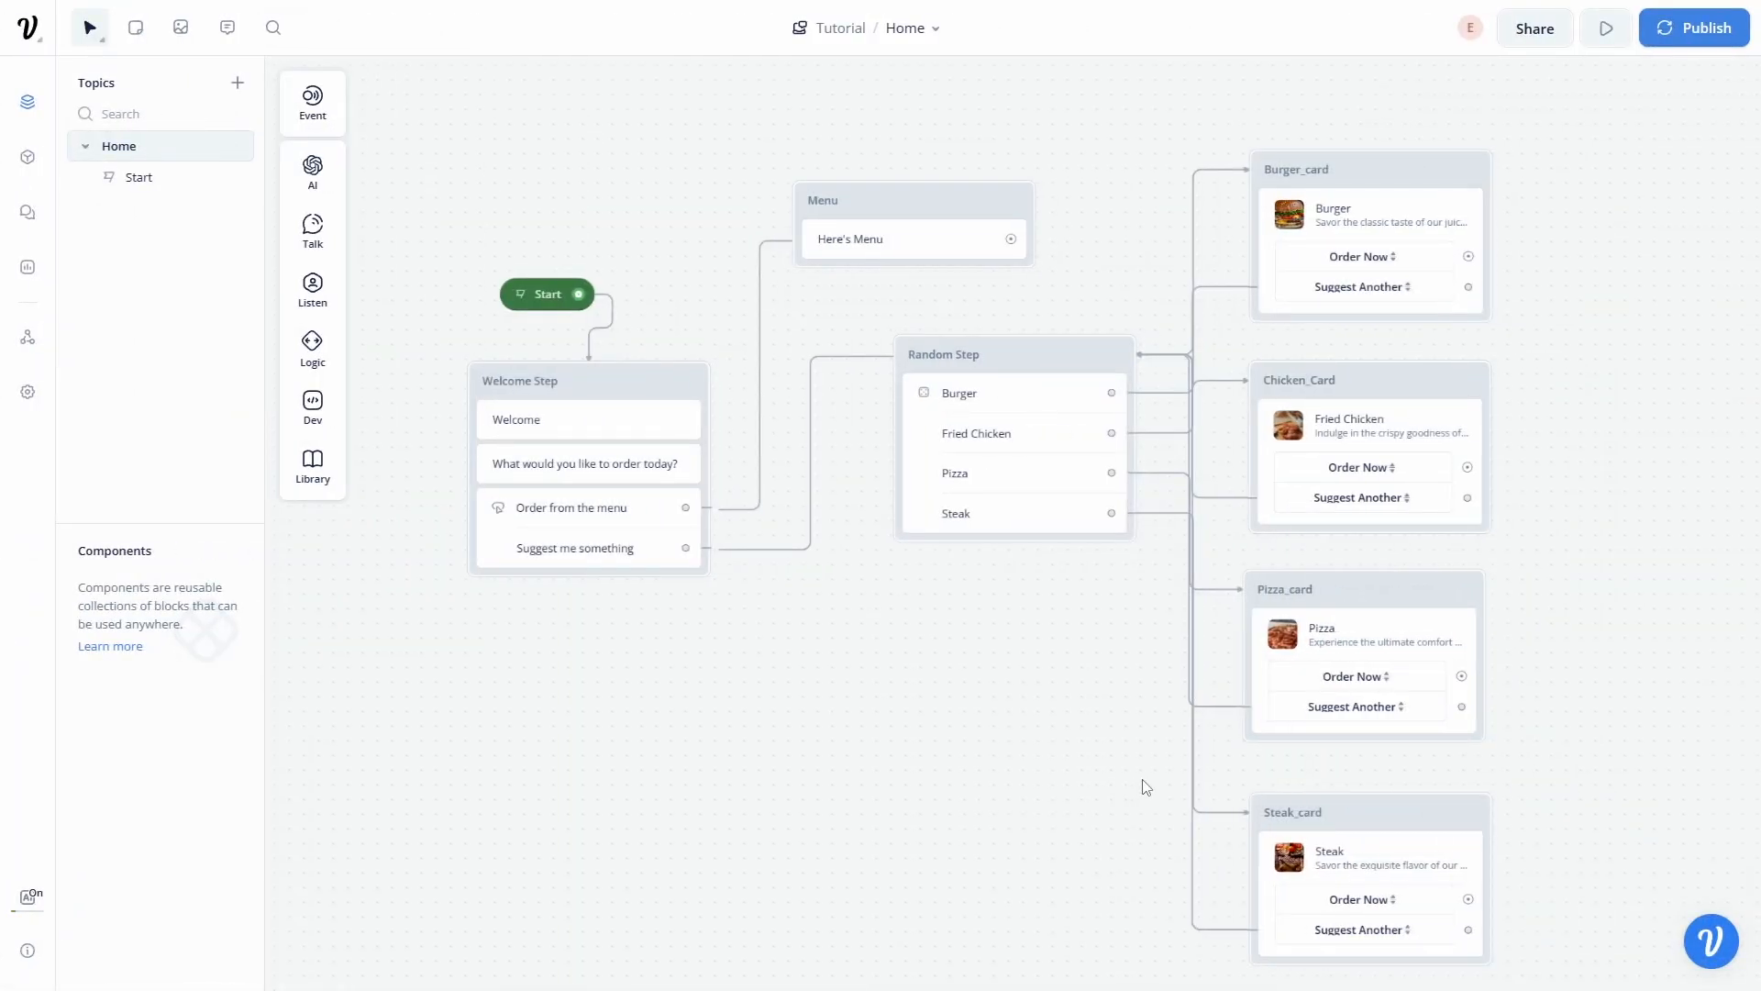
Step: Run a prototype test, choose "Suggest me something" followed by "Suggest Another", and review the conversation and its path through the flow
click(1608, 30)
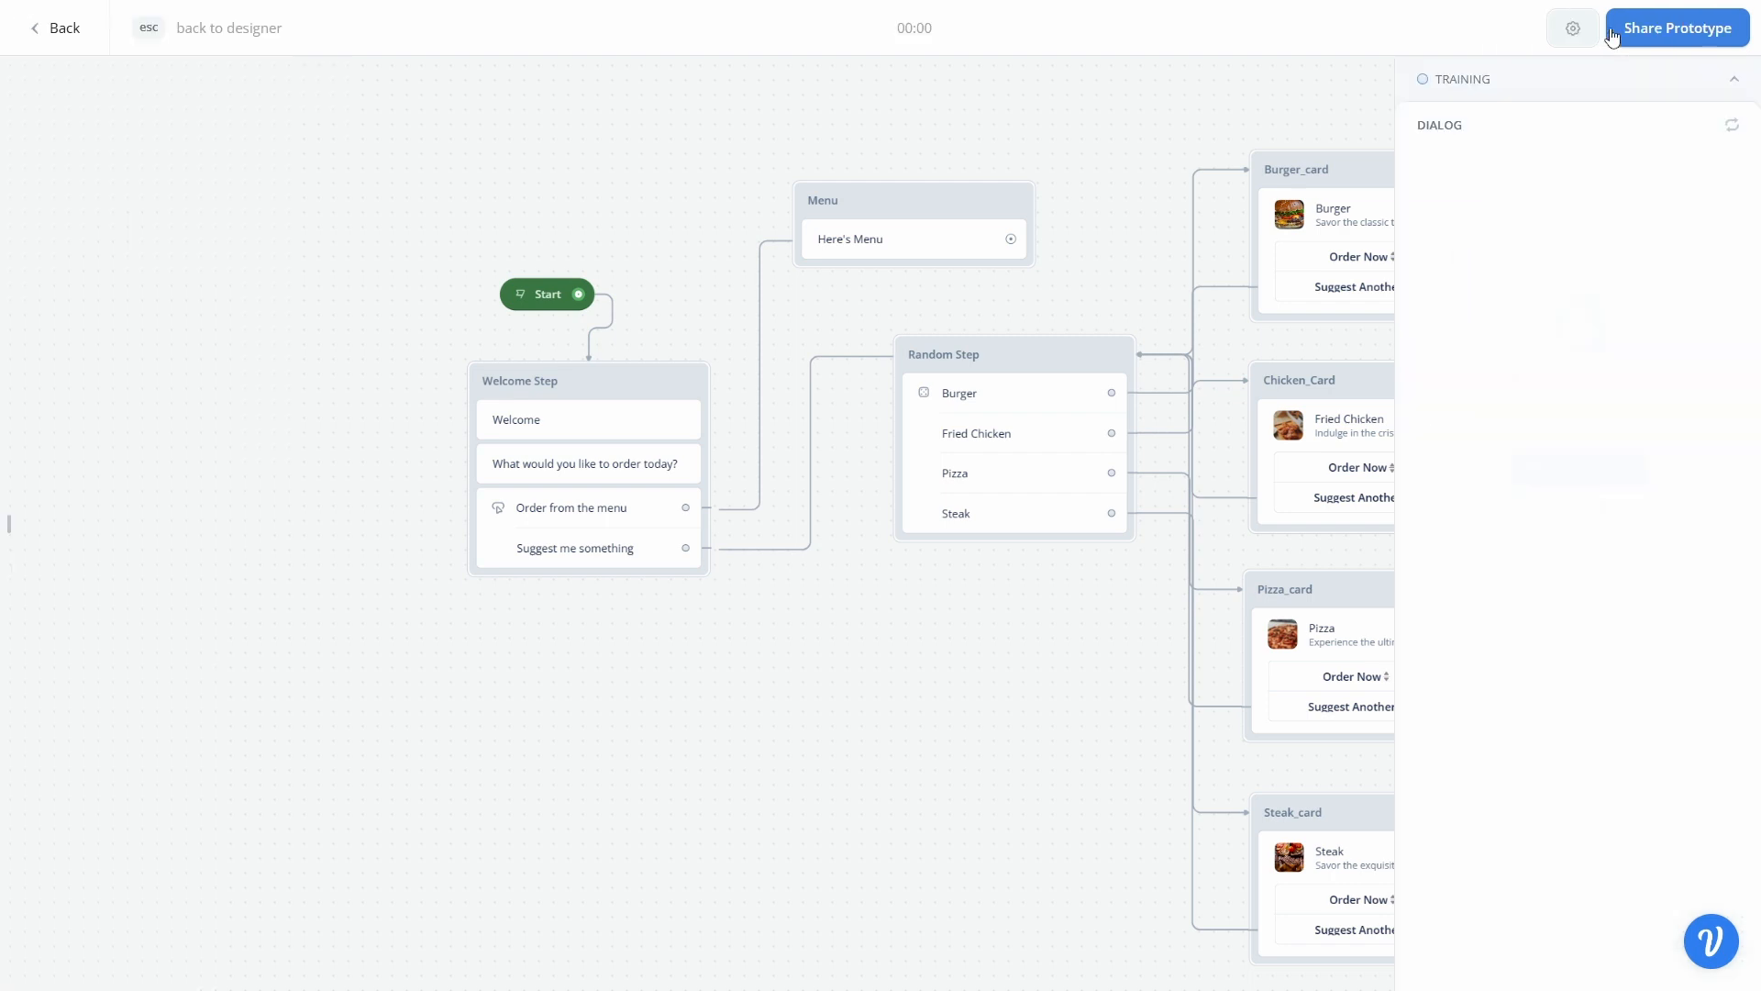
click(1569, 474)
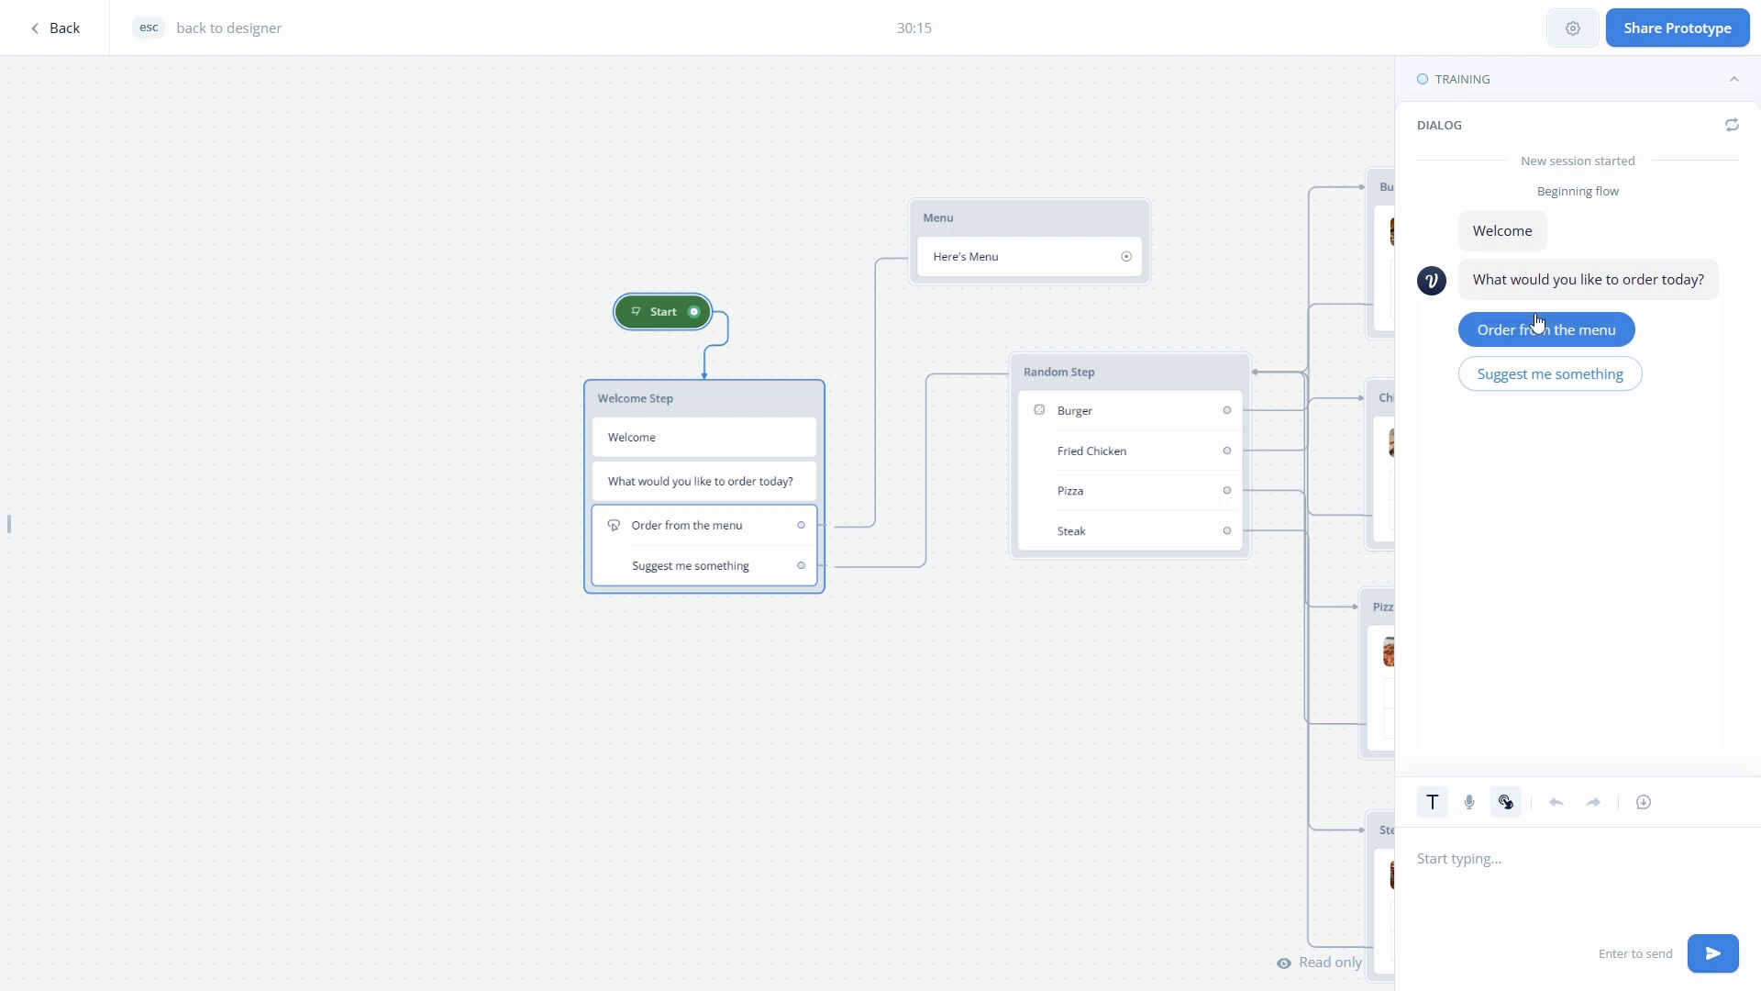
click(1612, 377)
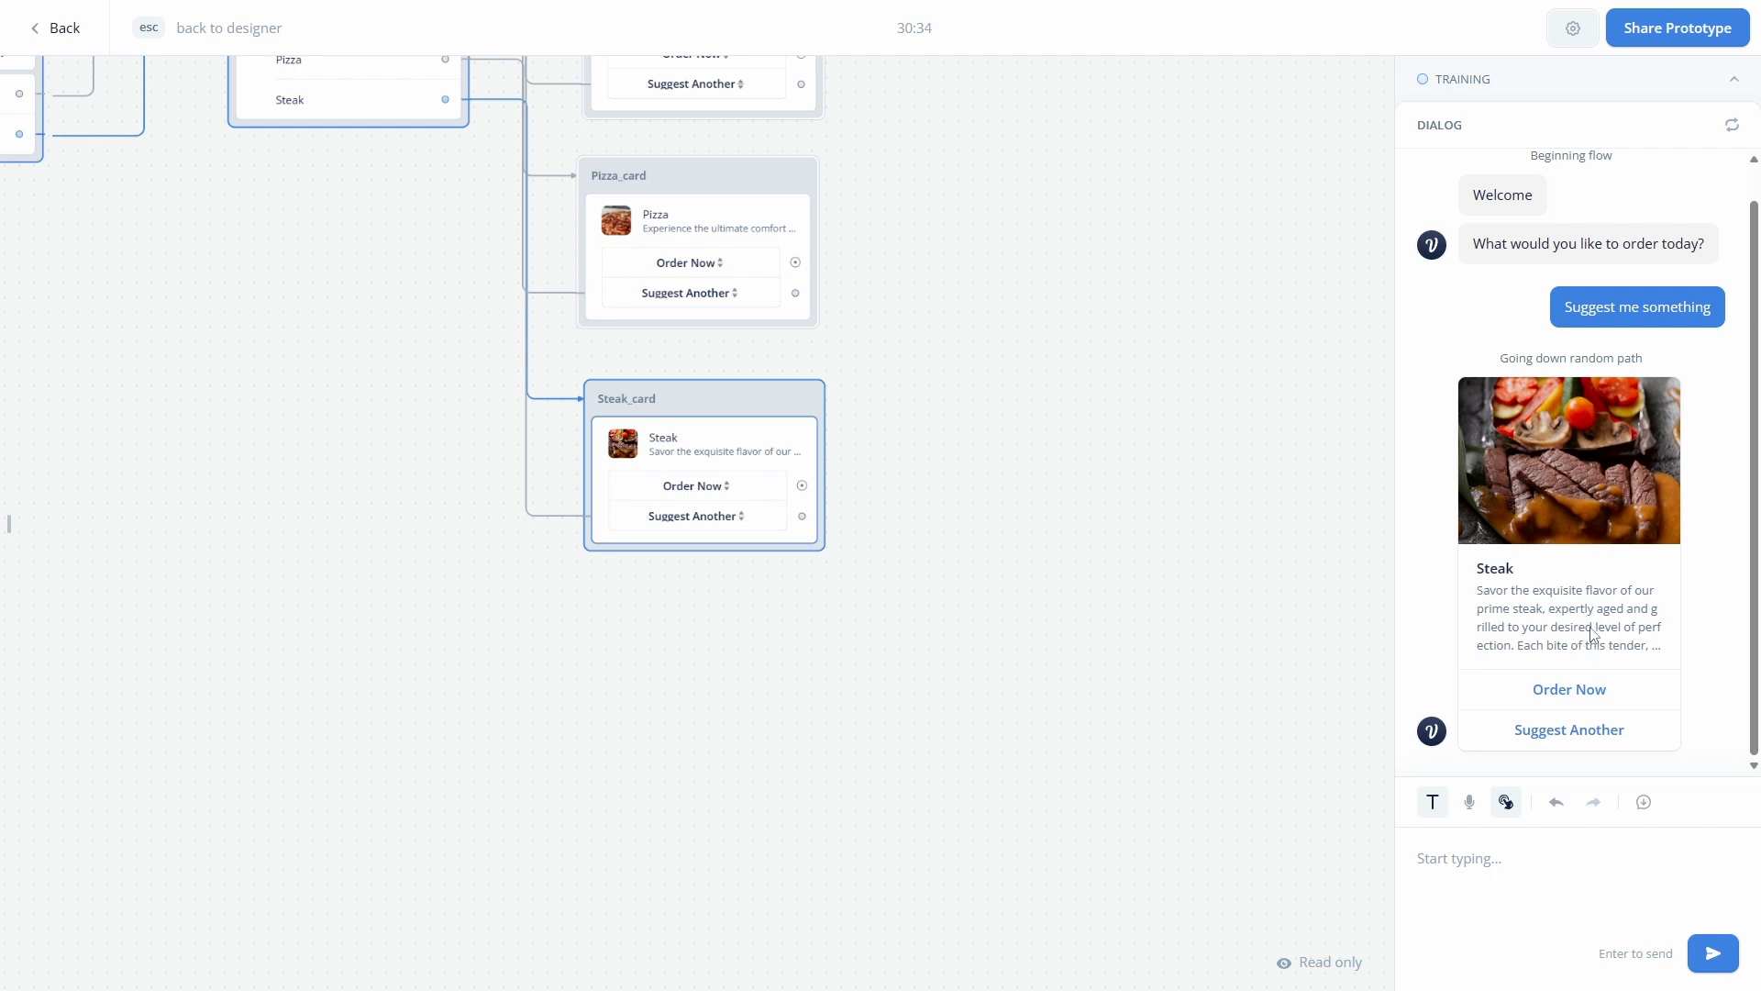
click(1582, 731)
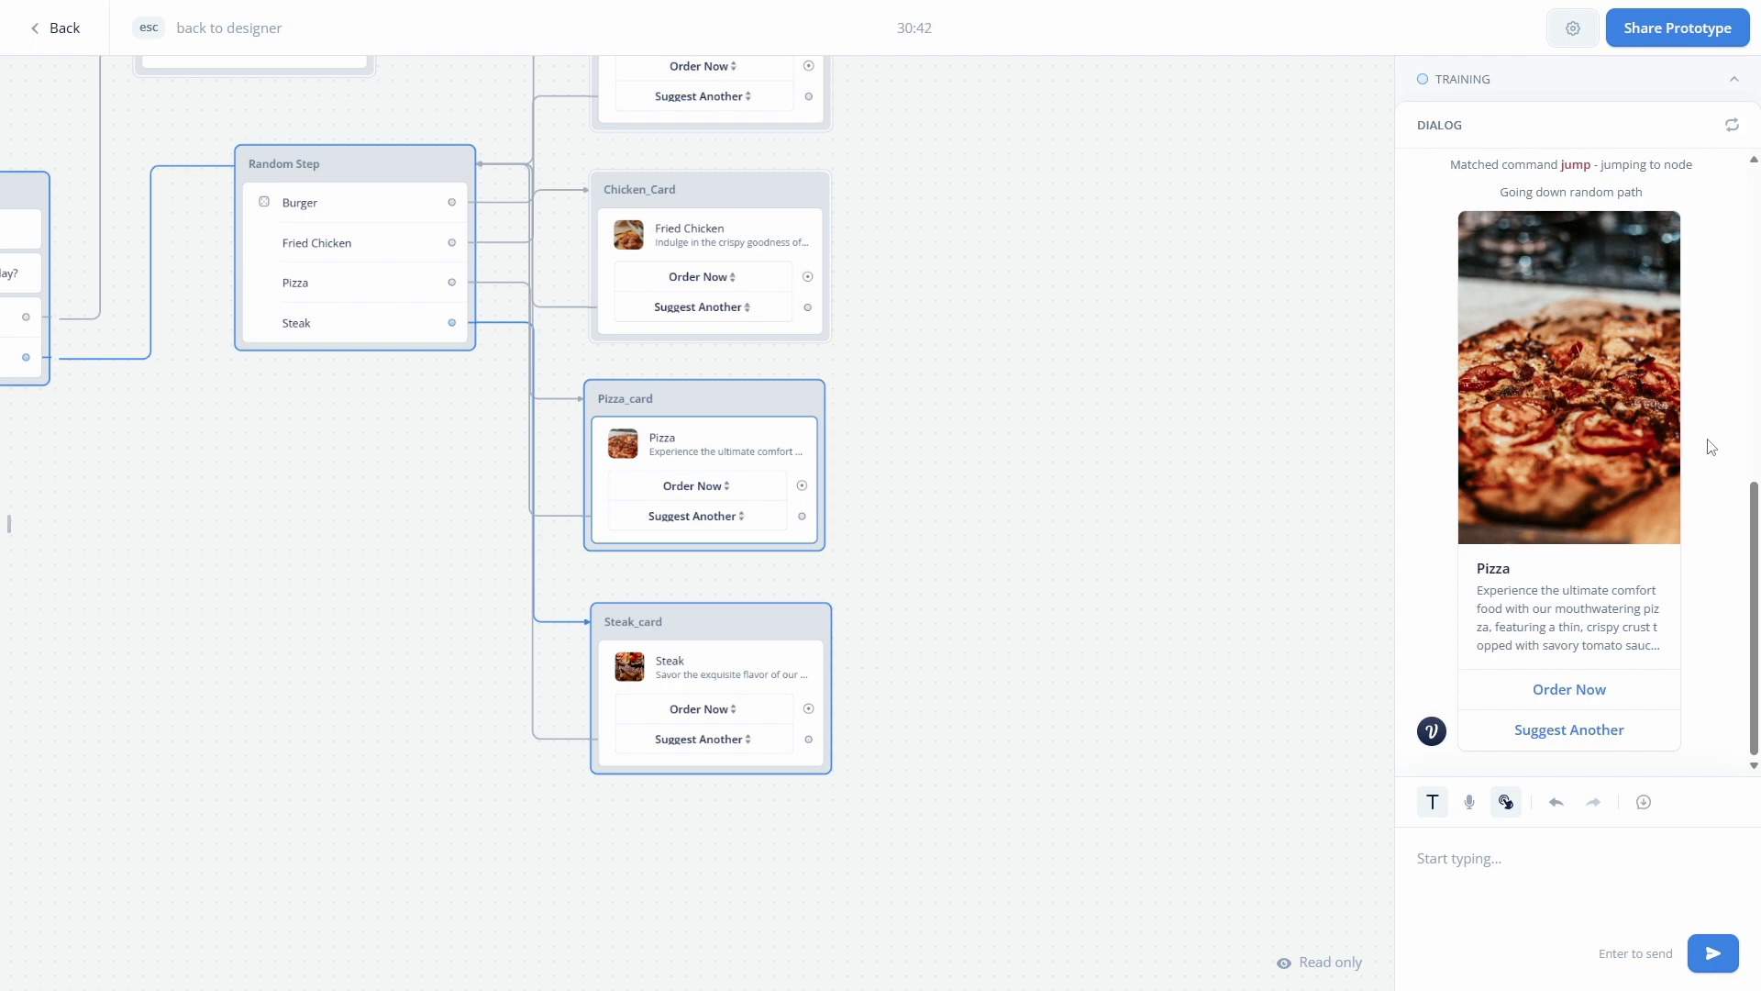
scroll(1711, 447, up, 10)
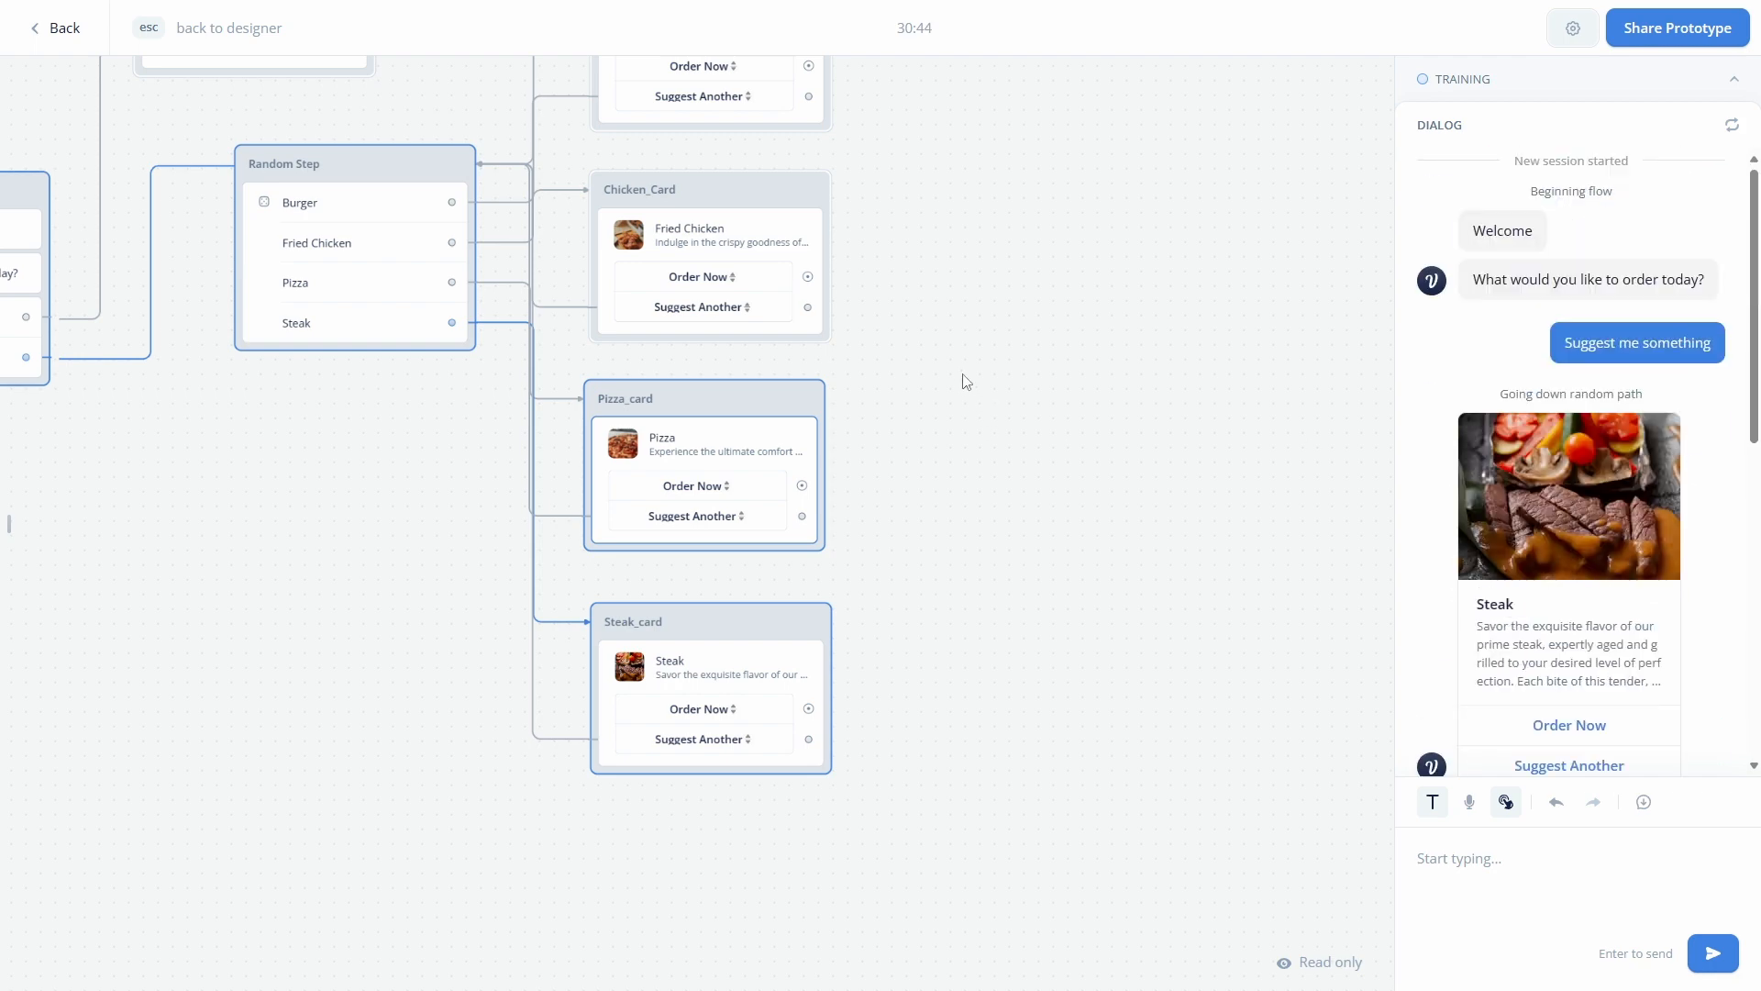
drag(1232, 510, 1333, 521)
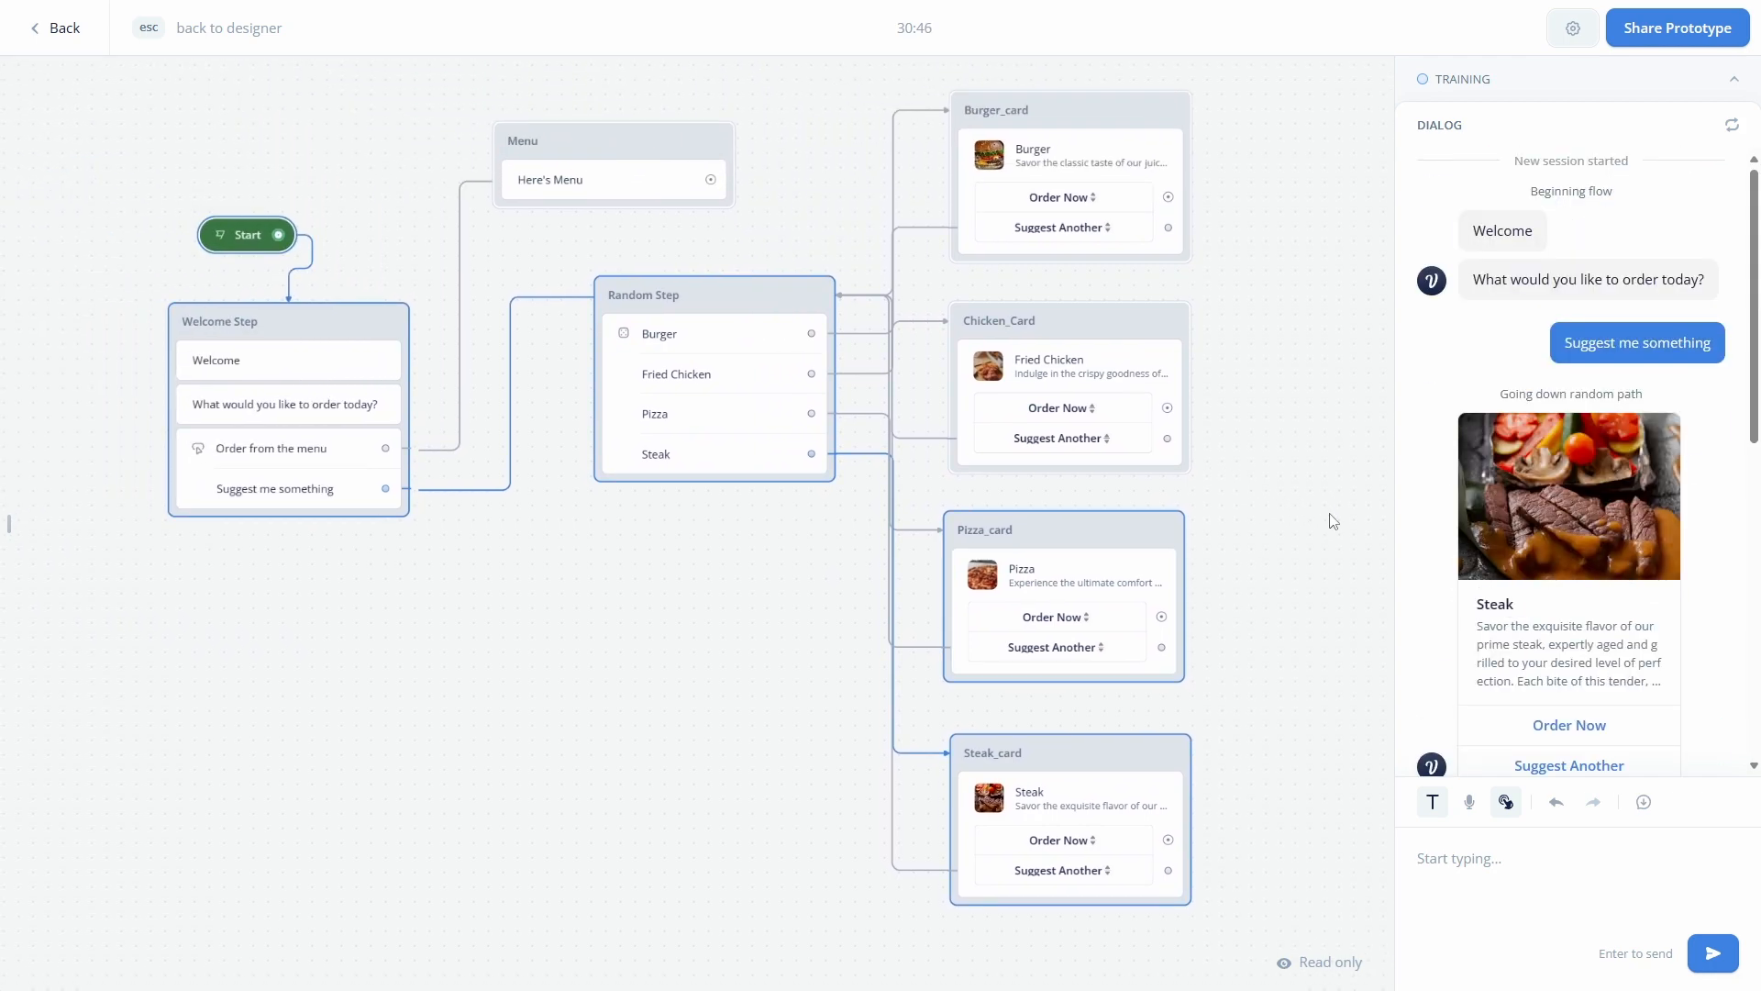